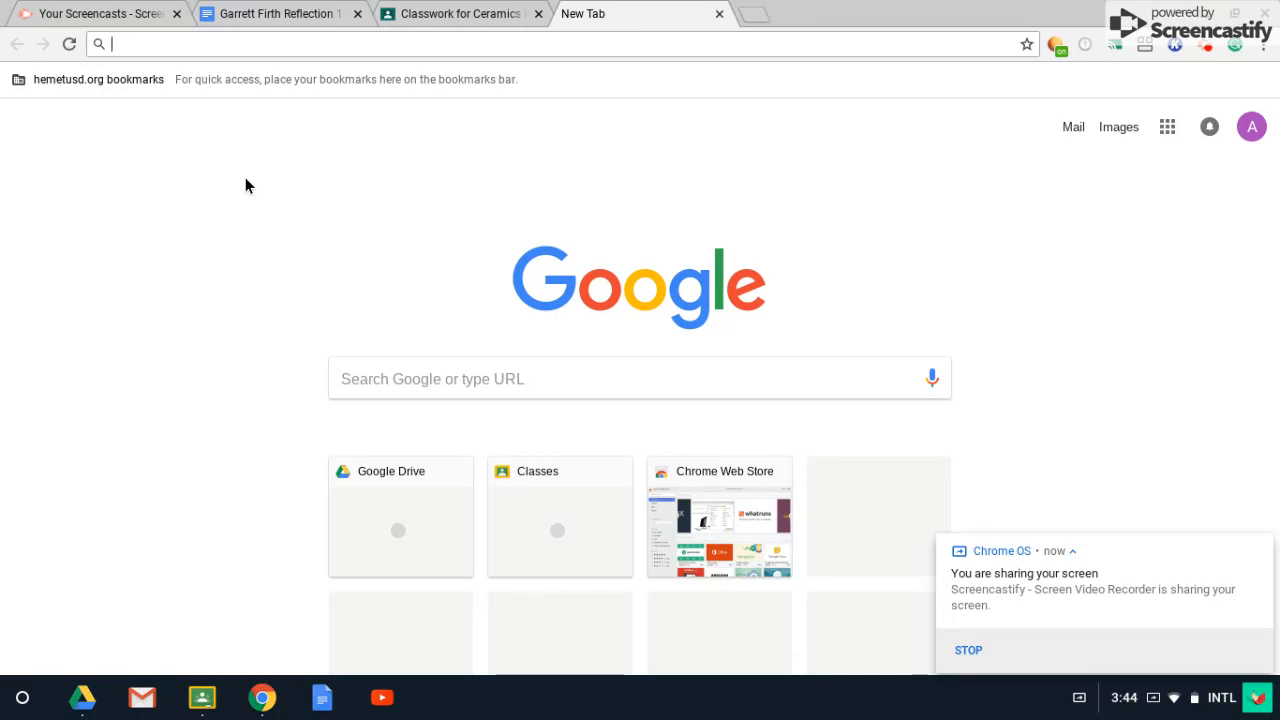
# Open Google Drive from the Google apps launcher on the new tab page.
pyautogui.click(1169, 133)
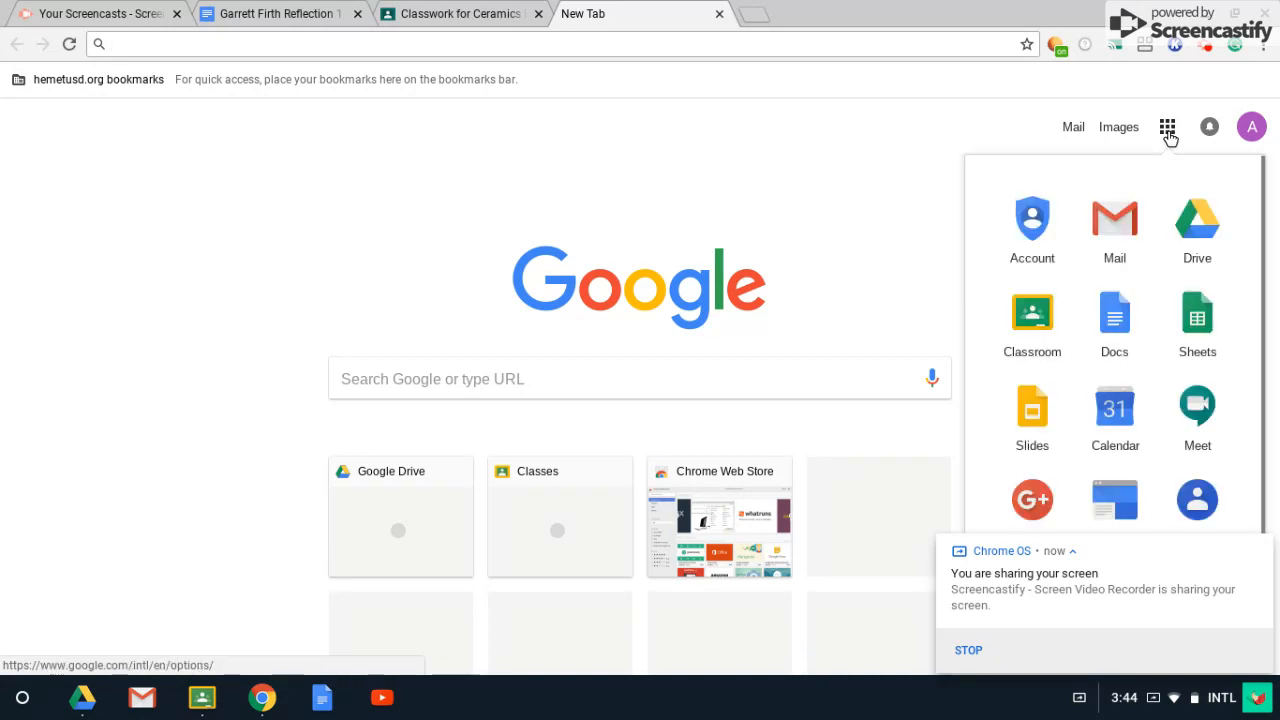
pyautogui.click(1186, 226)
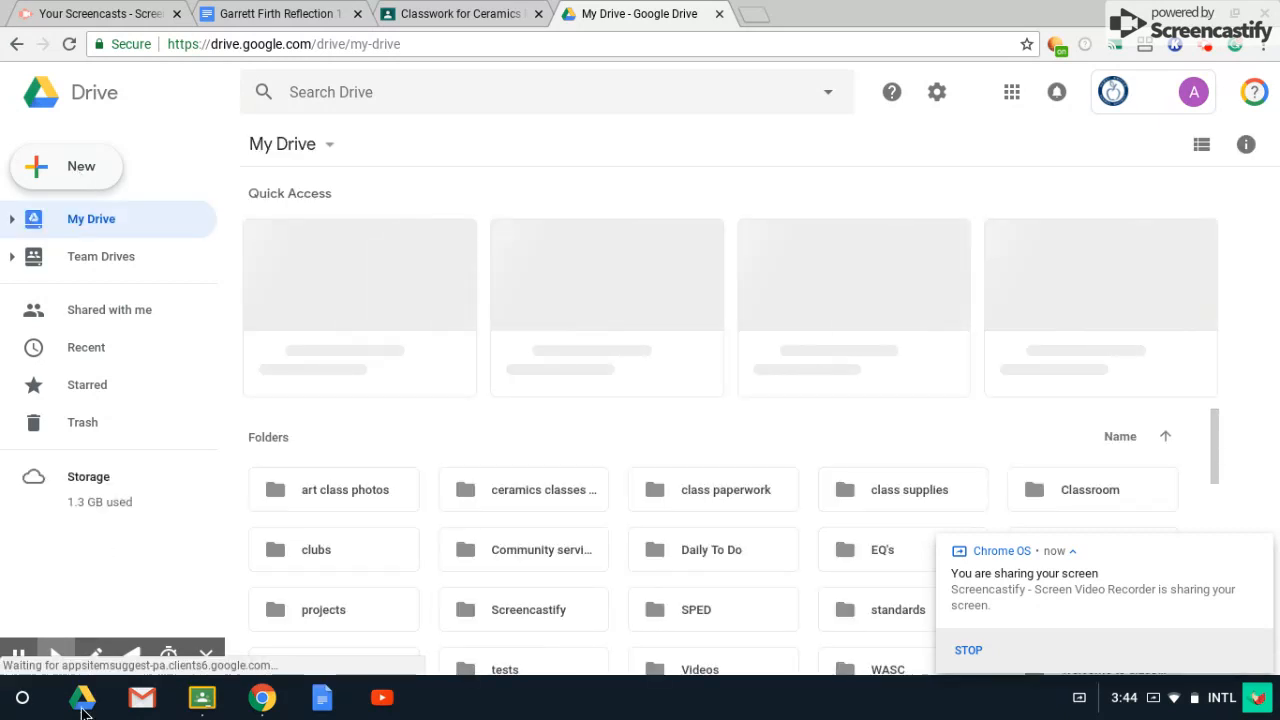
# Create a new Google Sites site from Drive's New > More menu.
pyautogui.click(78, 174)
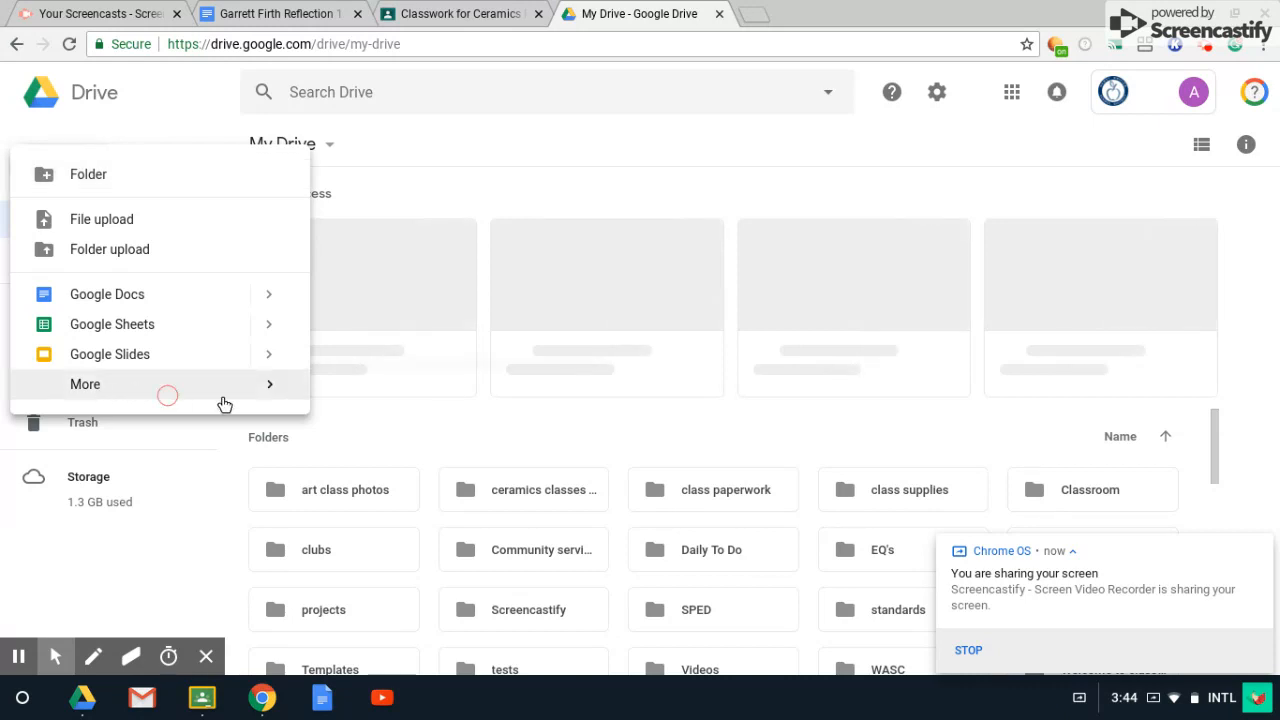
pyautogui.moveTo(303, 403)
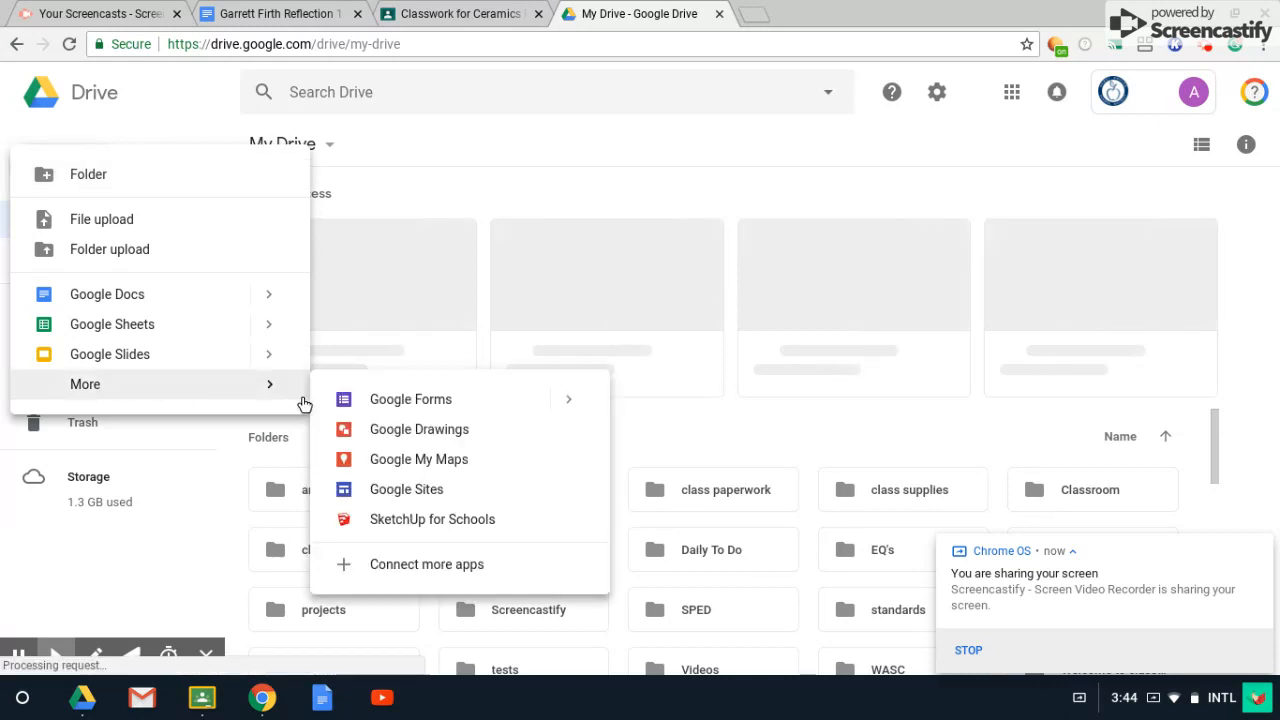
pyautogui.click(400, 489)
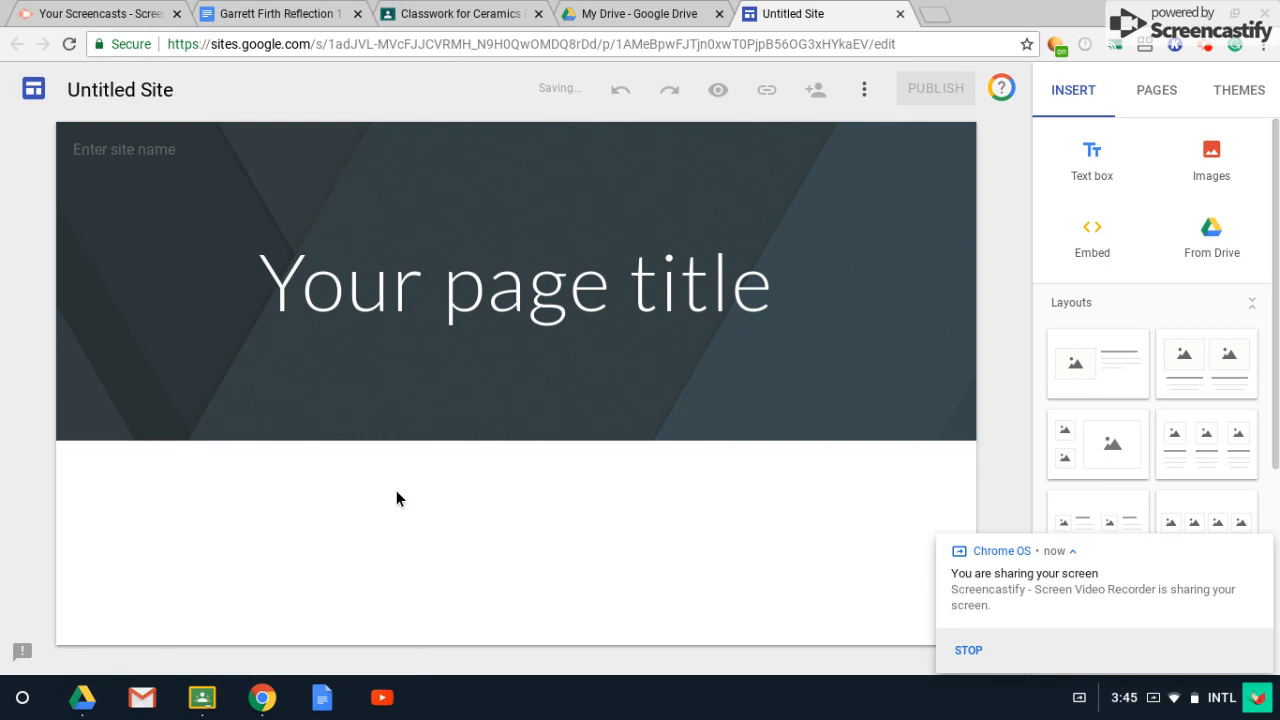
# Replace the placeholder home page title with the student's name.
pyautogui.moveTo(435, 406)
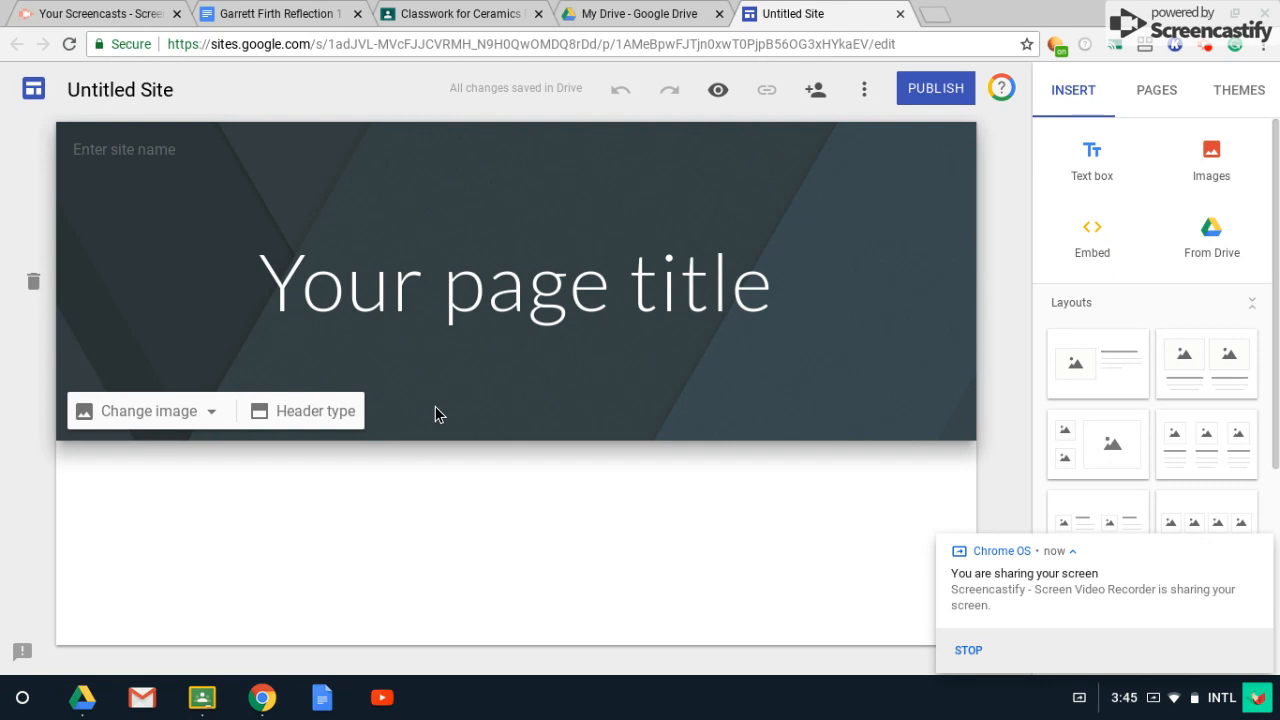
pyautogui.click(507, 296)
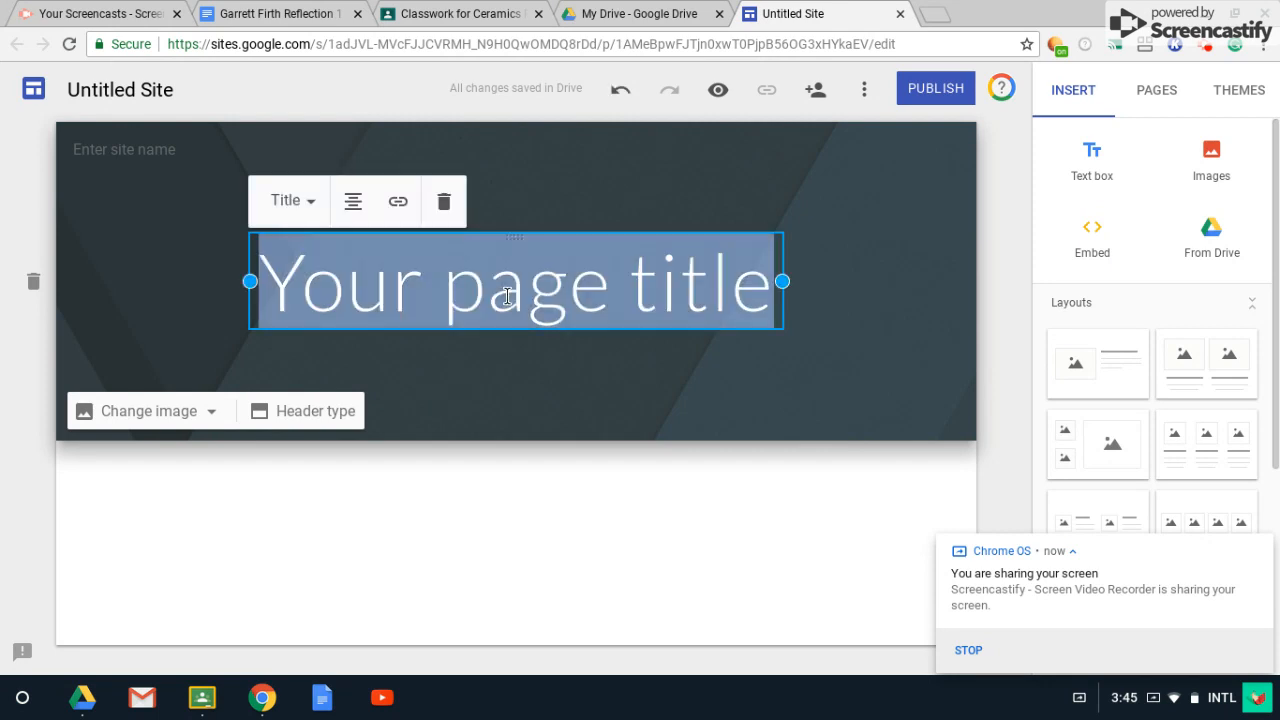
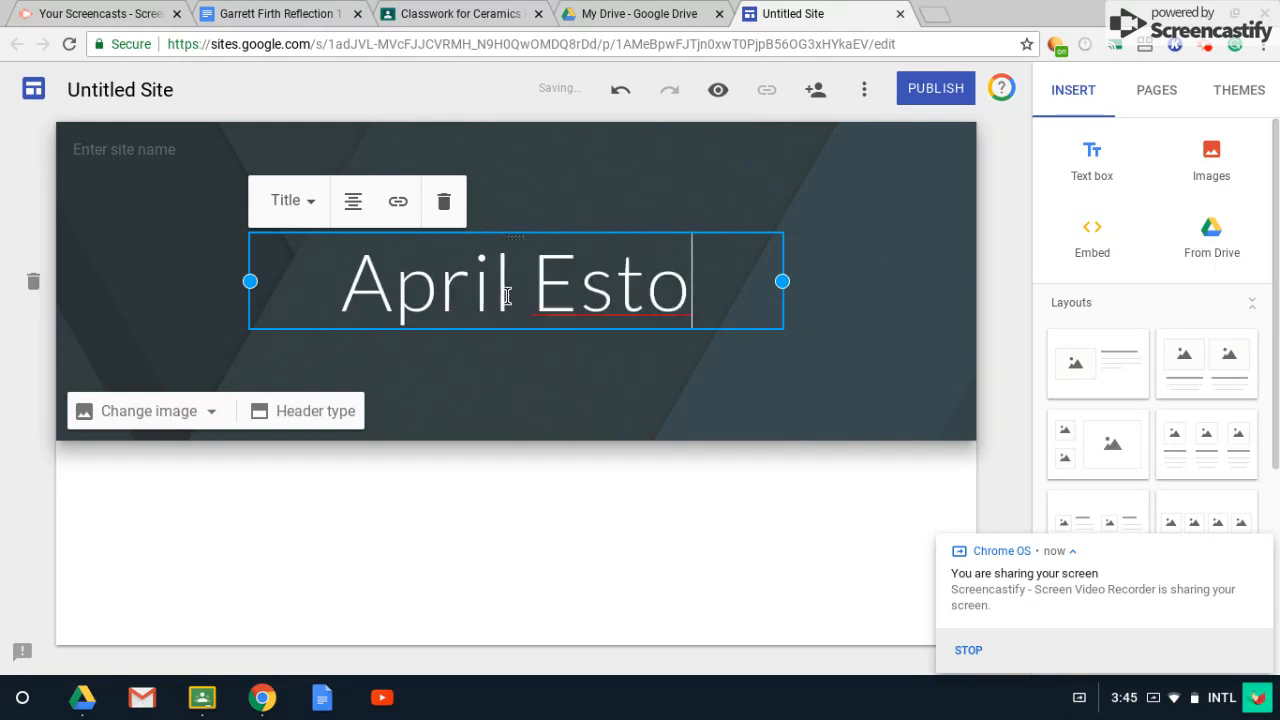
pyautogui.click(472, 386)
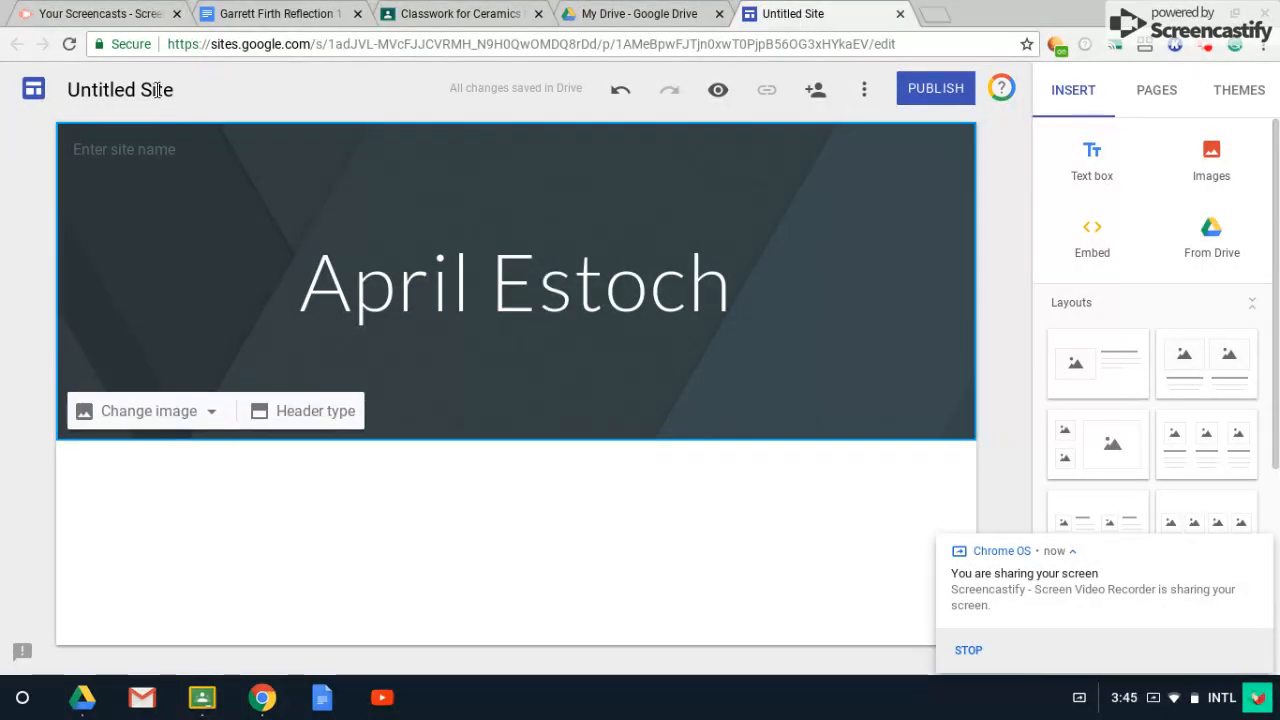
# Rename the site to the student's name followed by 'Portfolio'.
pyautogui.click(105, 87)
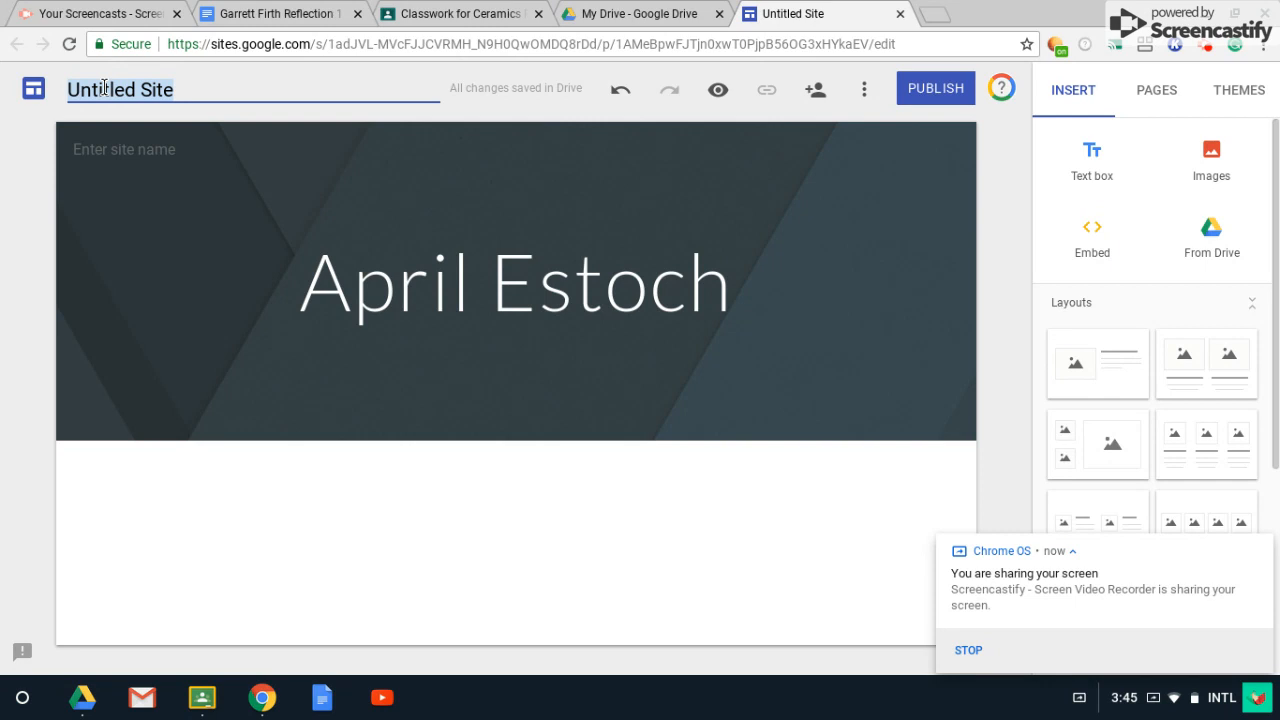
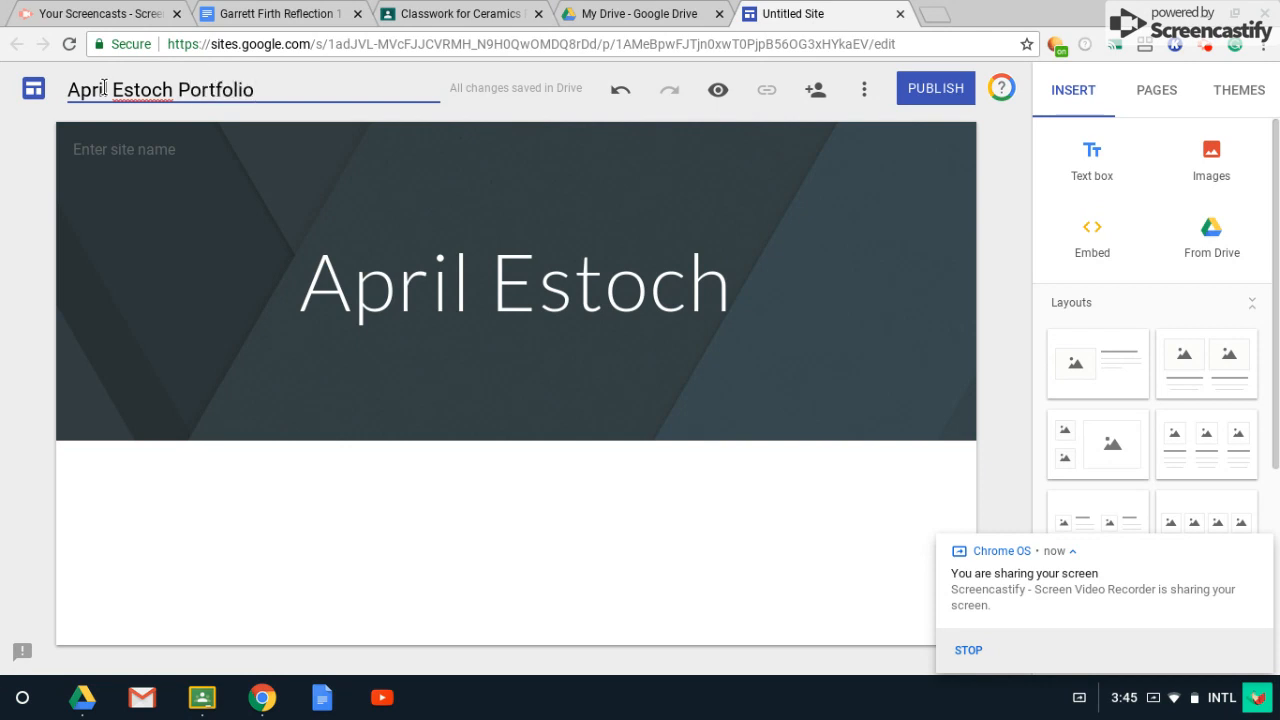
pyautogui.click(229, 140)
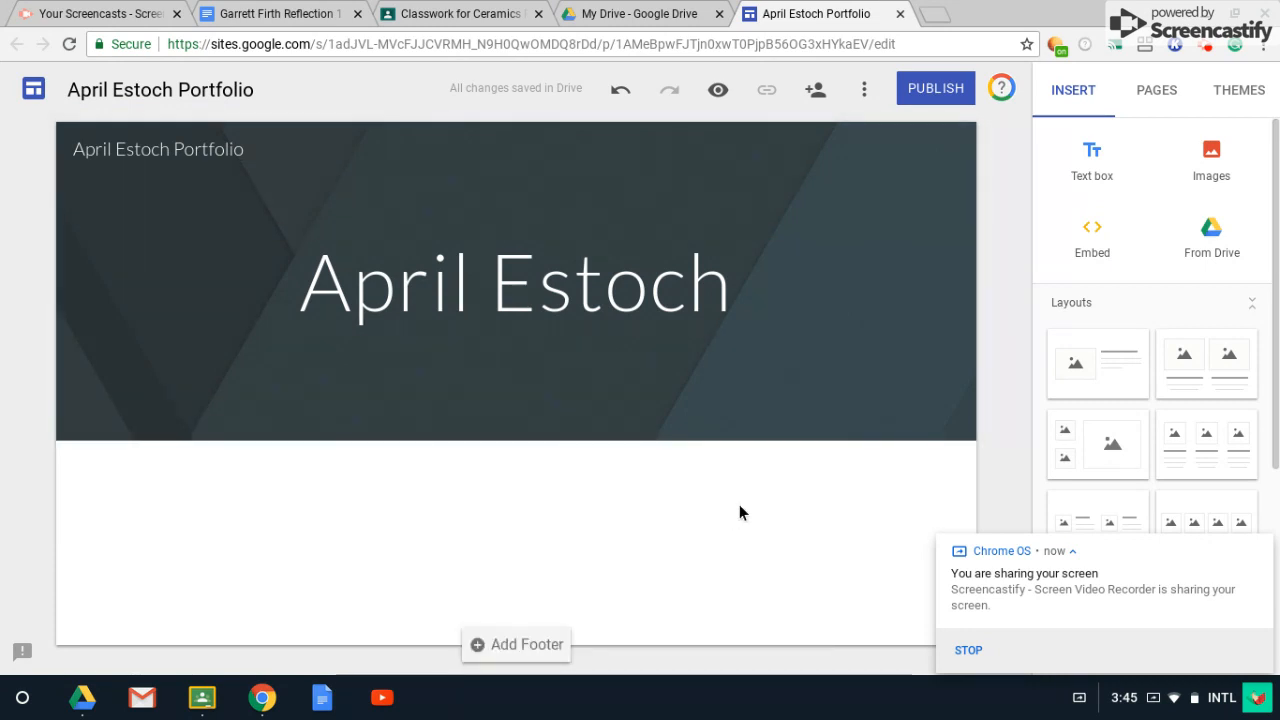
# Add a new page named Reflections from the Pages panel.
pyautogui.click(1156, 92)
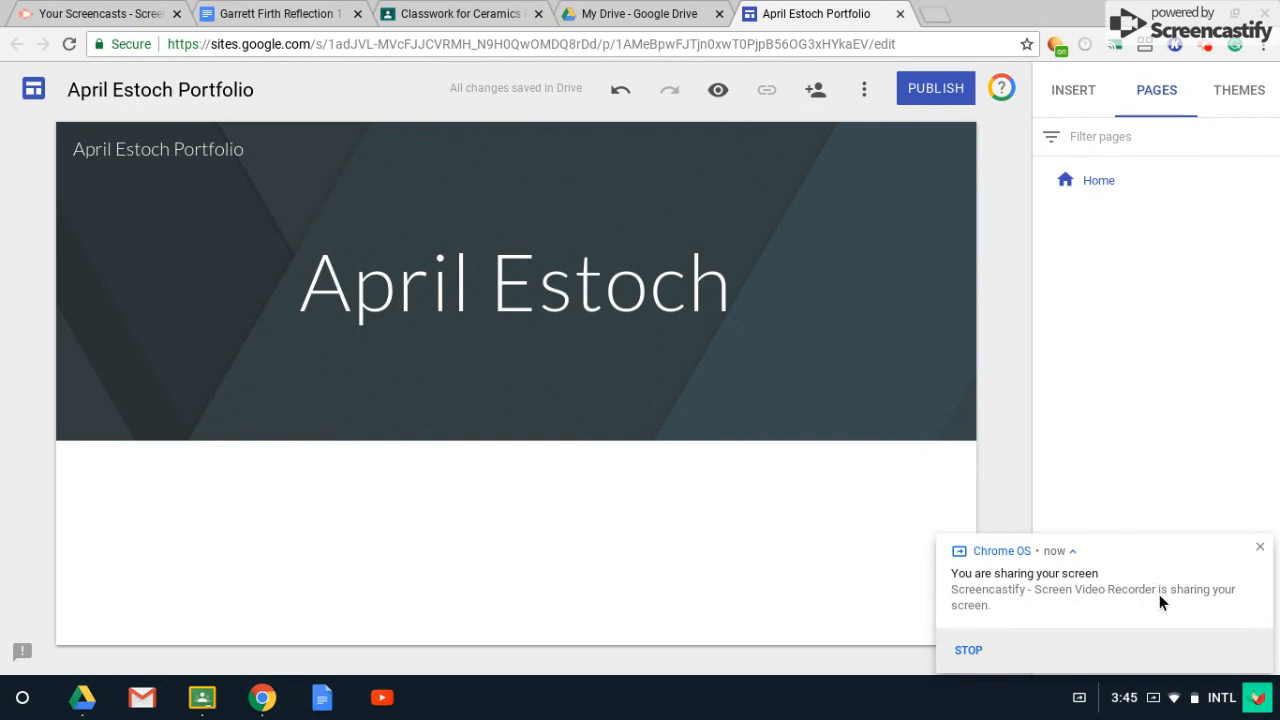
pyautogui.click(1259, 551)
pyautogui.moveTo(1158, 617)
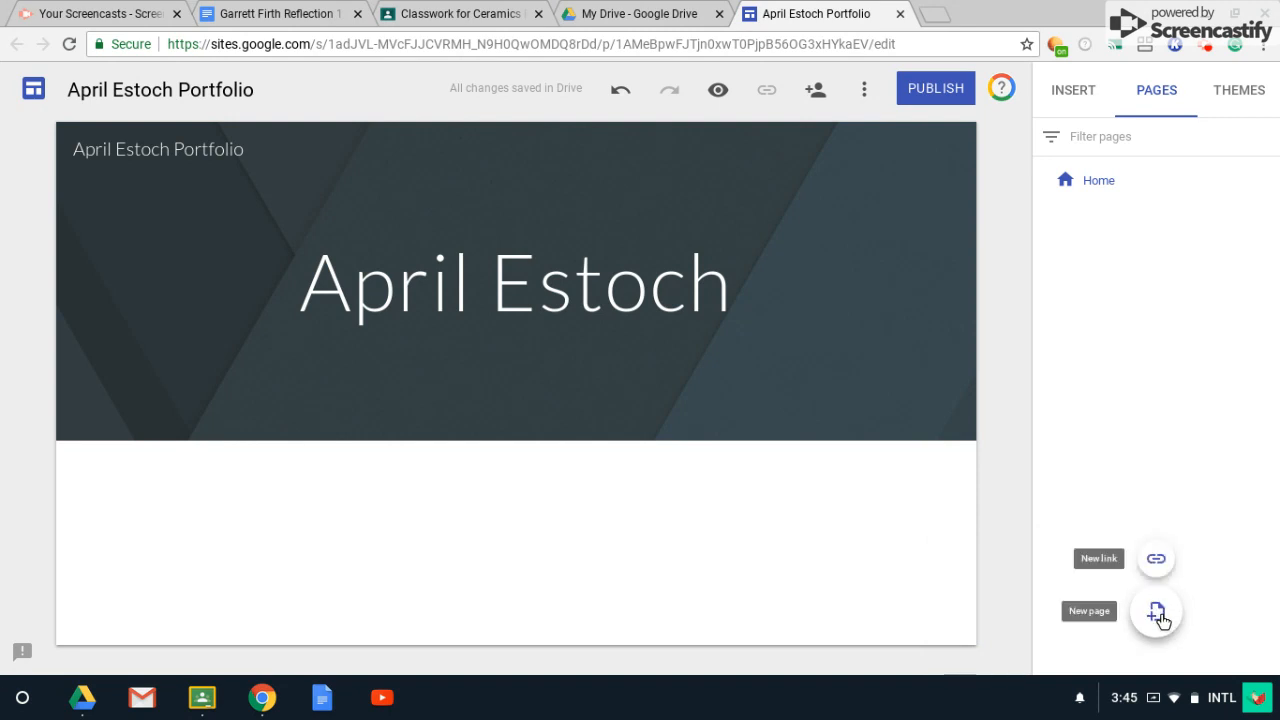
pyautogui.click(1157, 614)
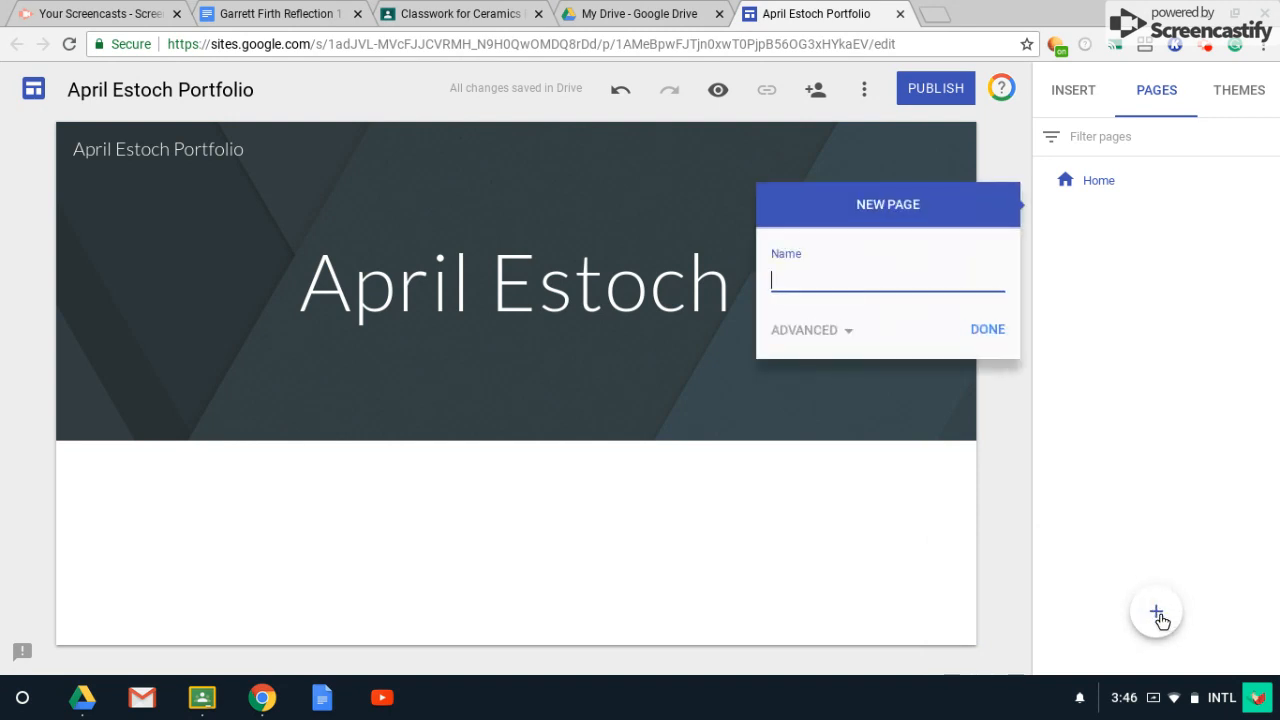
pyautogui.write('Reflections')
pyautogui.click(980, 333)
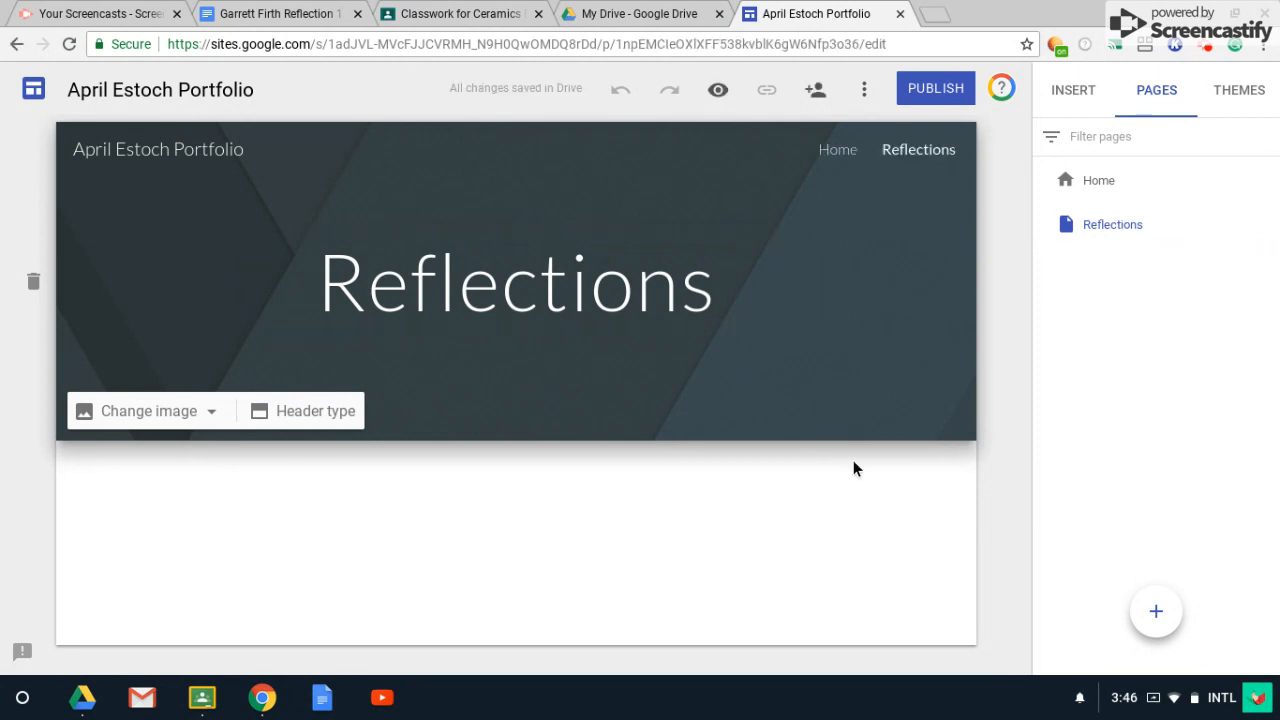
# Add a Portfolio page, then open the Reflections page for editing.
pyautogui.click(1156, 614)
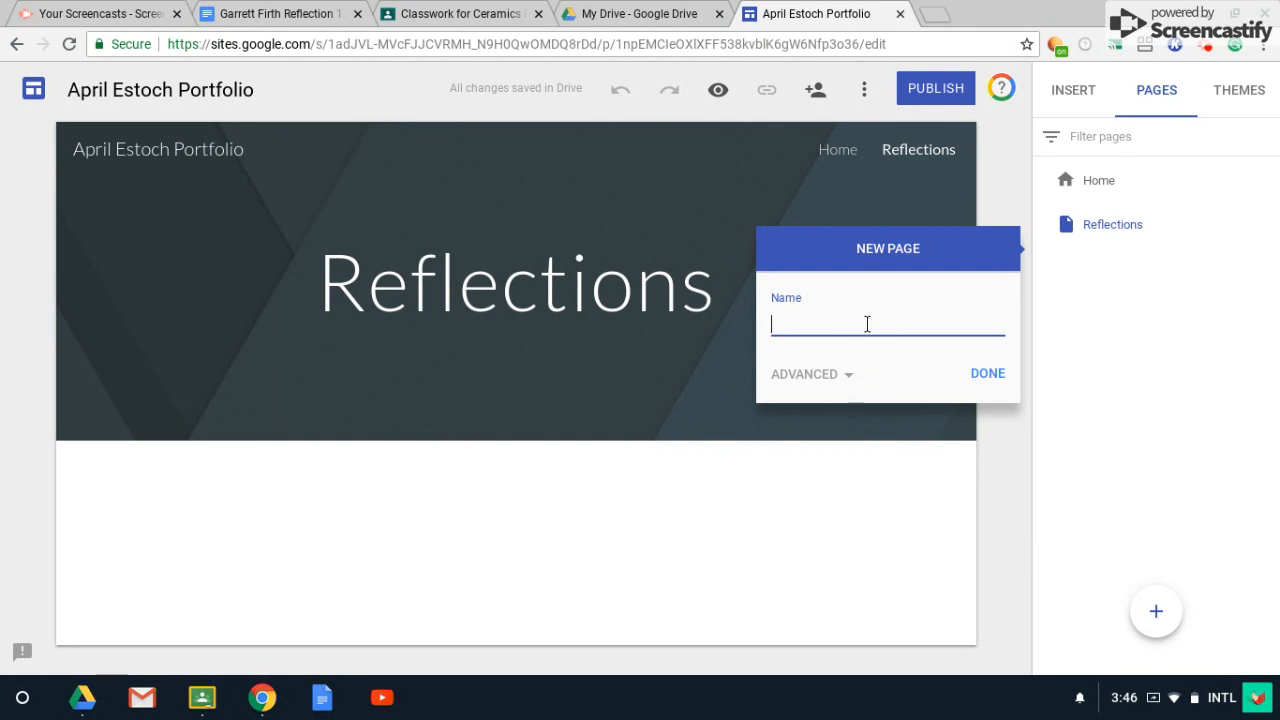
pyautogui.write('Portfolio')
pyautogui.click(981, 376)
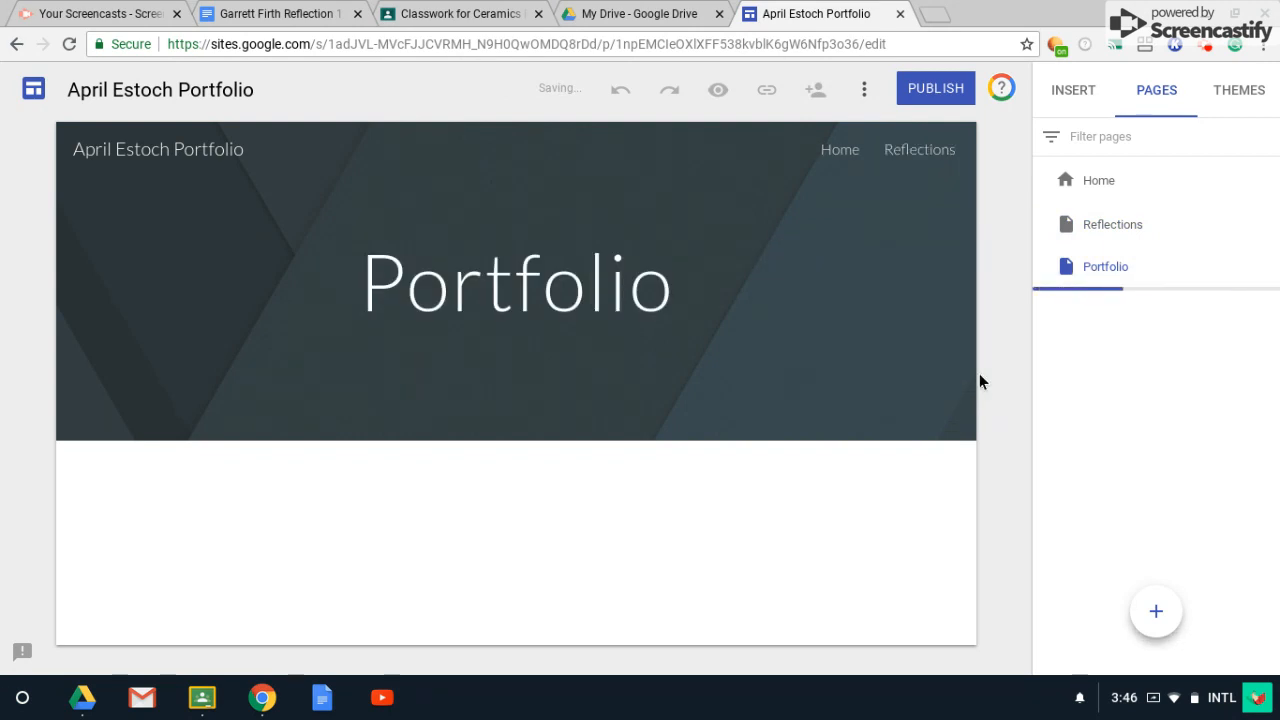
pyautogui.click(1109, 234)
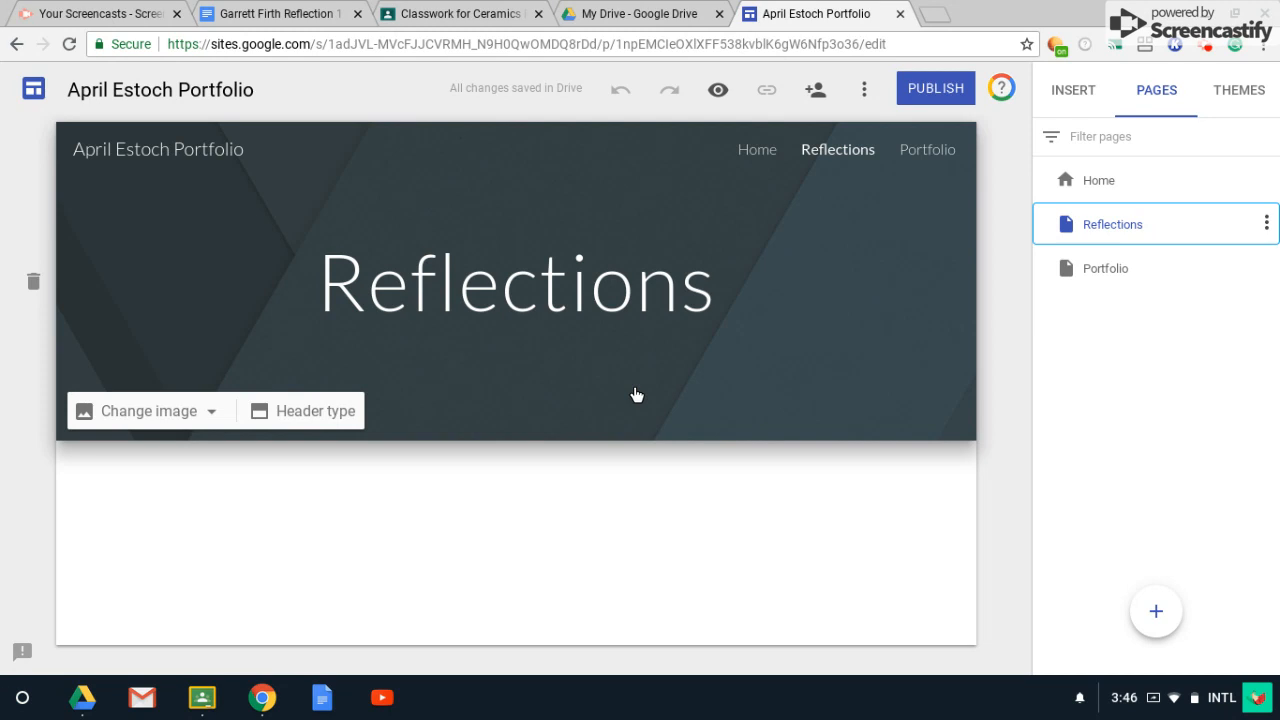
# Insert an empty text box below the Reflections header, then switch to the Ceramics Classwork tab.
pyautogui.click(492, 517)
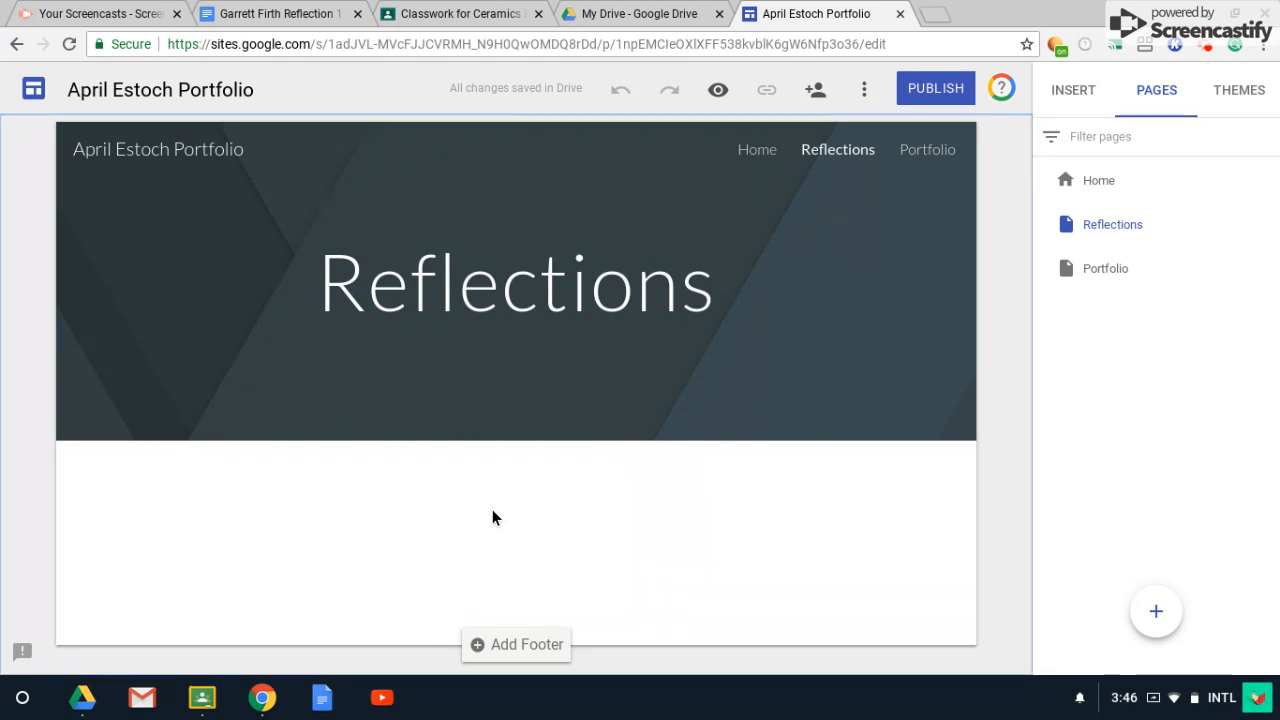
pyautogui.doubleClick(492, 517)
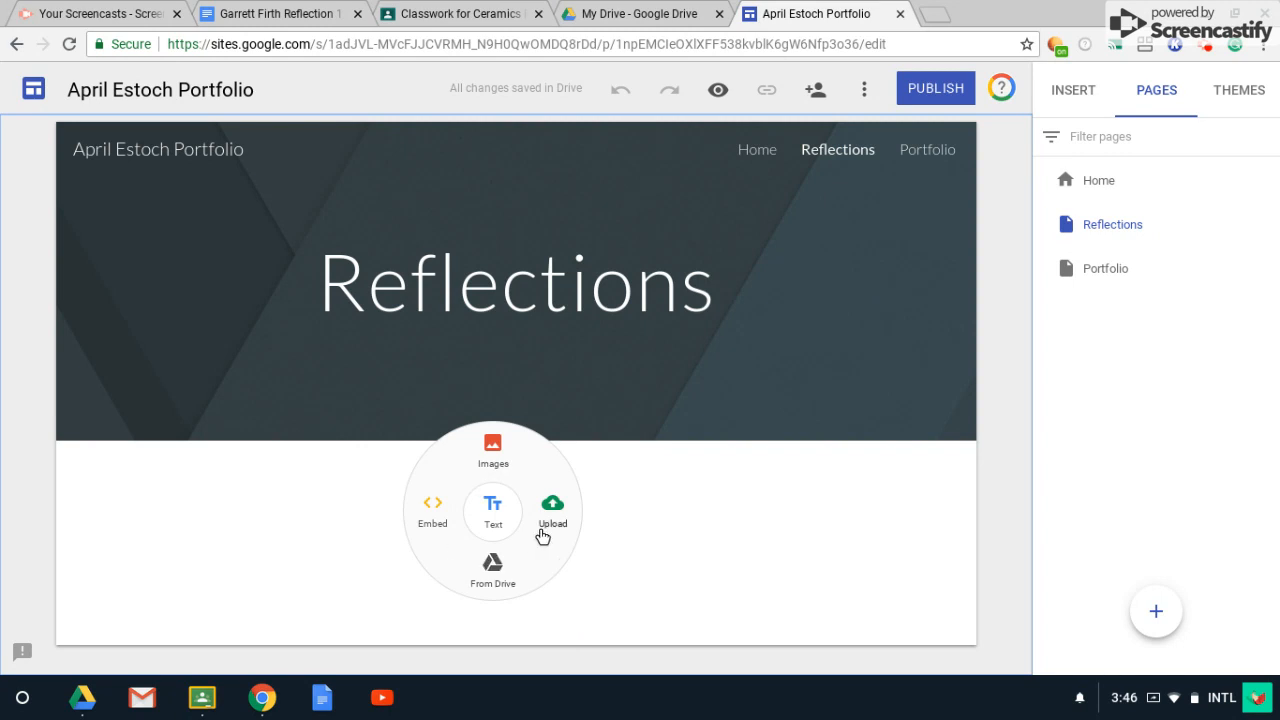
pyautogui.click(493, 510)
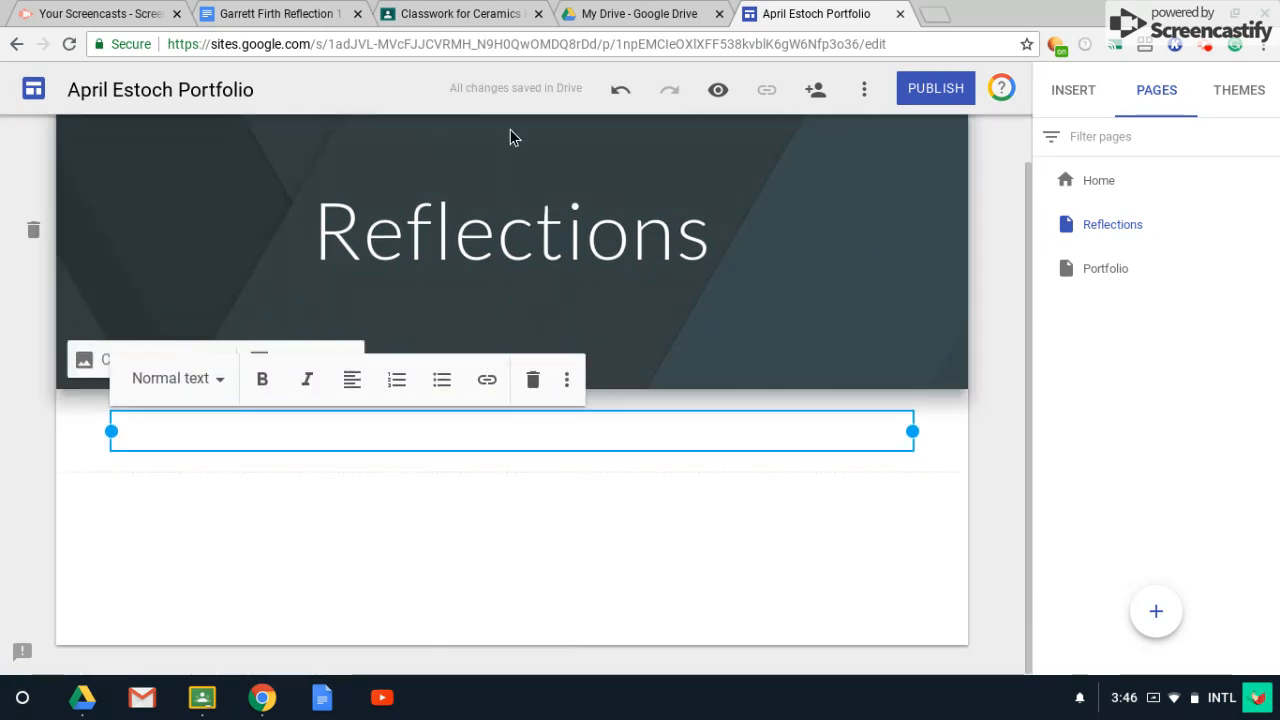
pyautogui.click(441, 14)
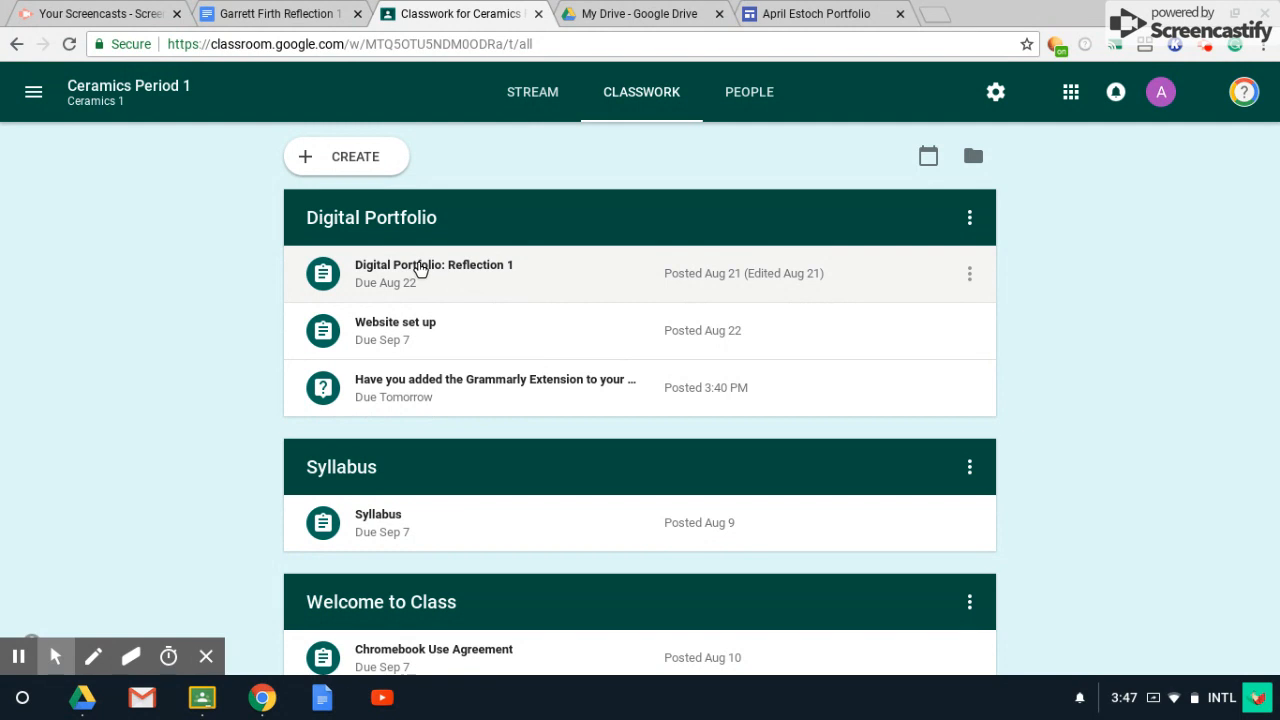
# Expand the Digital Portfolio: Reflection 1 assignment and open its Greek Pottery Resources link.
pyautogui.click(428, 271)
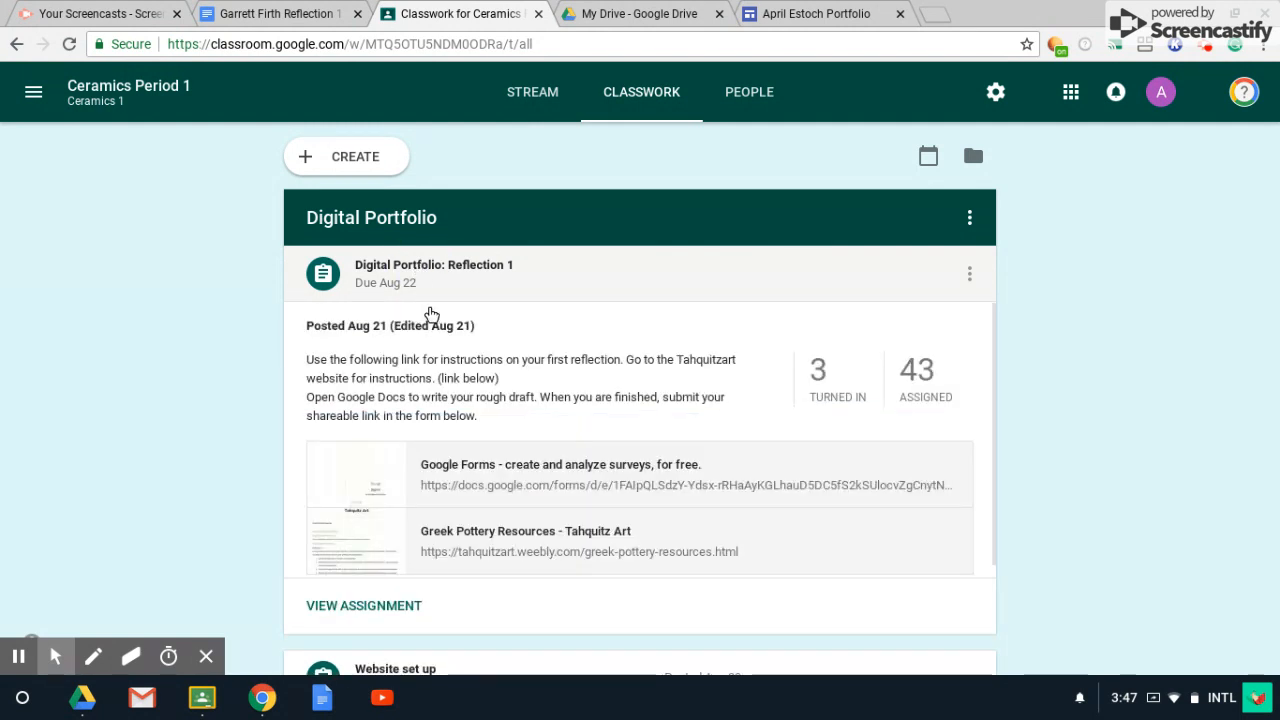
pyautogui.click(494, 538)
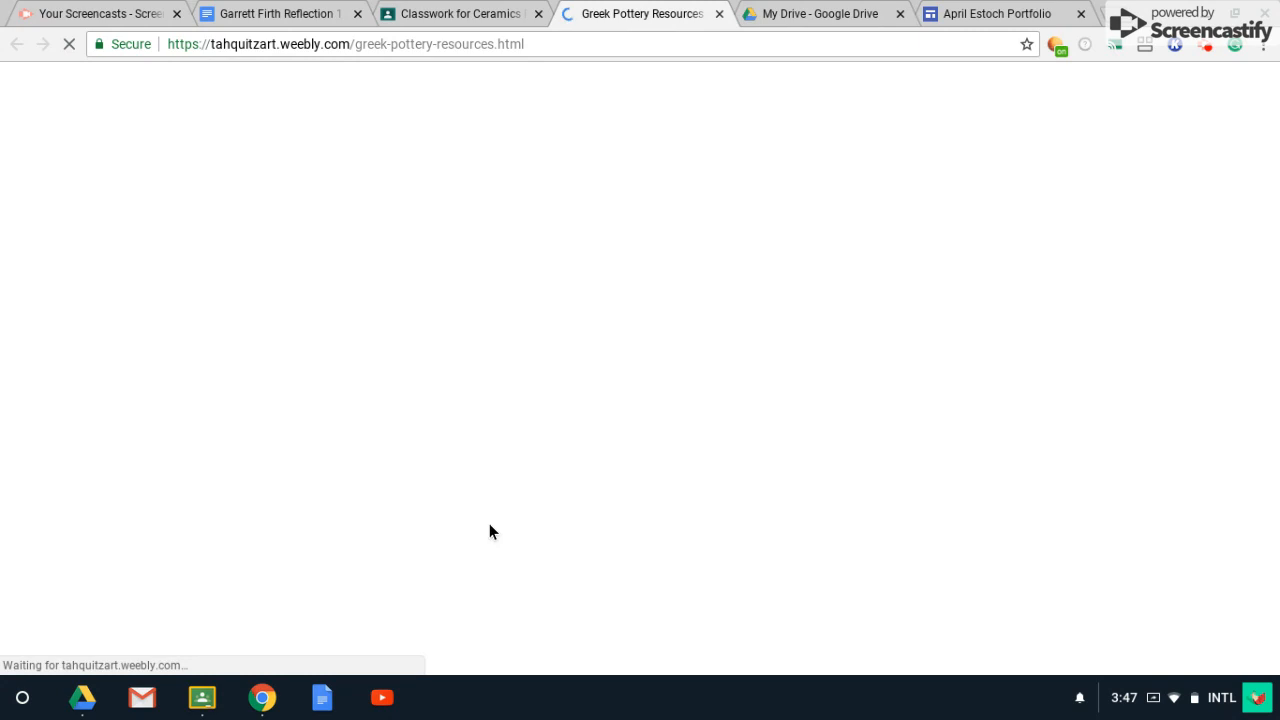
# Scroll to the Reflection 1 instructions and select the title 'Reflection 1: Pattern and Repetition'.
pyautogui.scroll(-3, 580, 395)
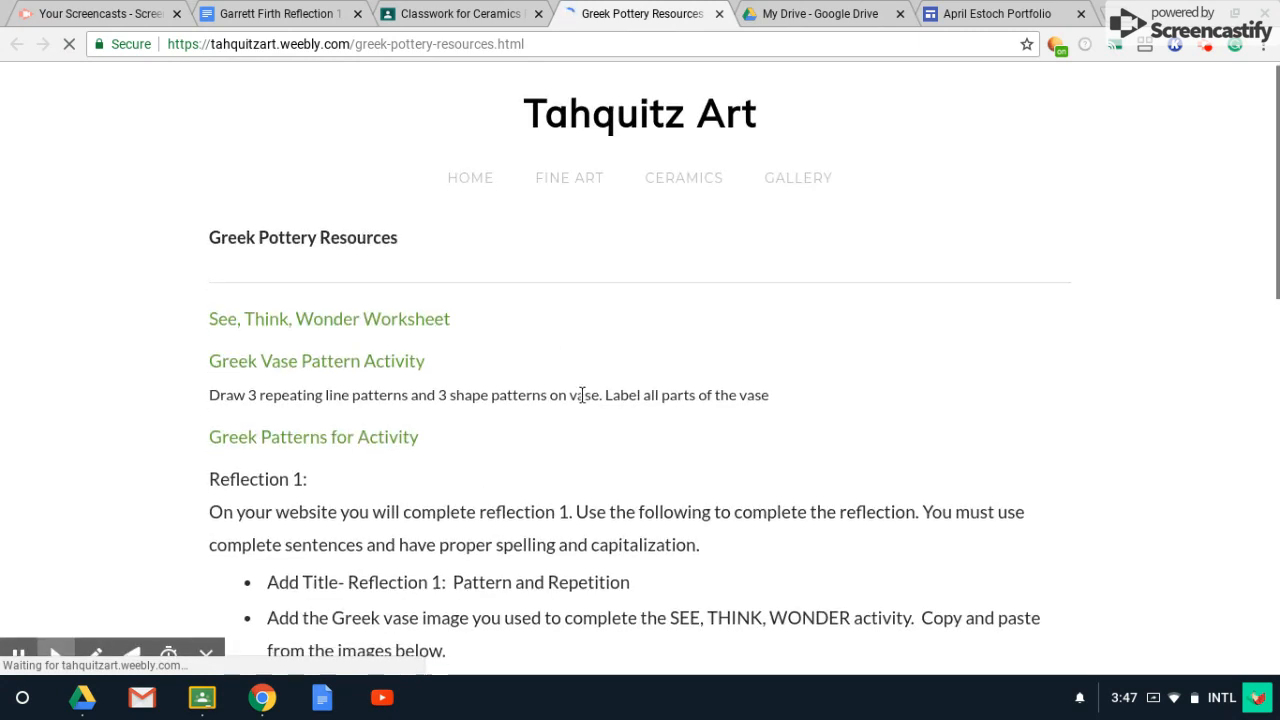
pyautogui.scroll(-2, 577, 401)
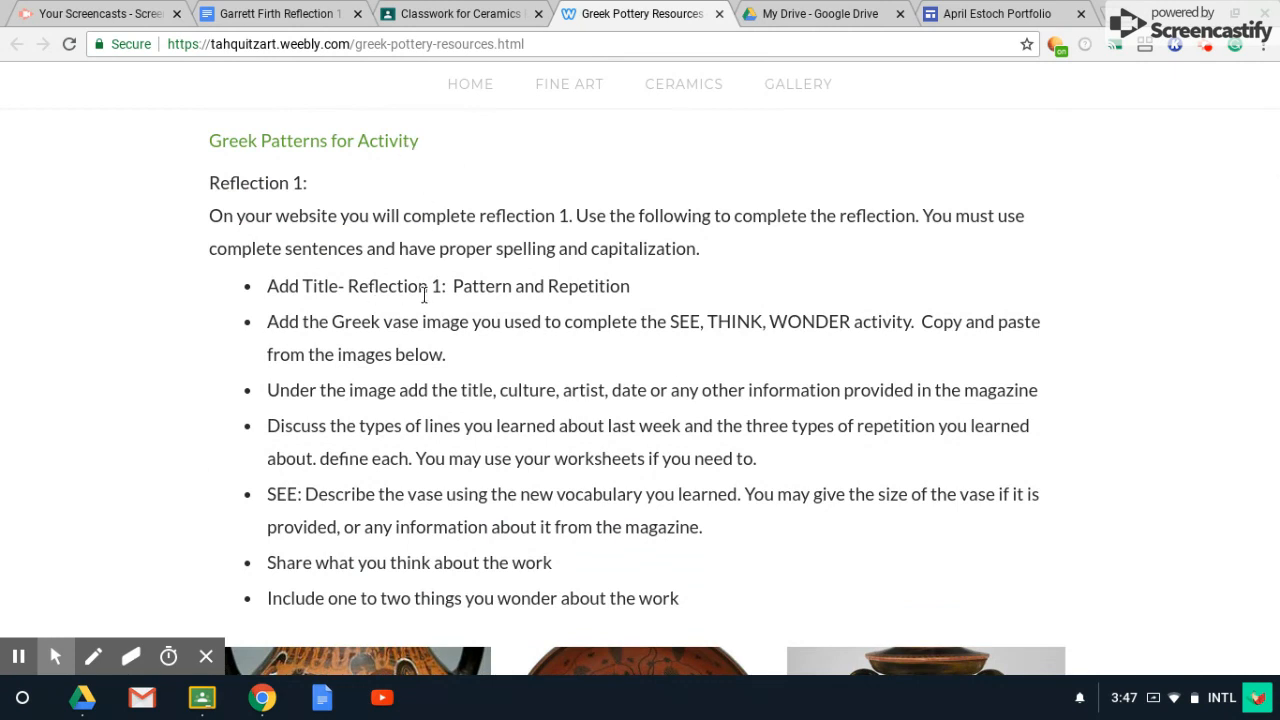
pyautogui.moveTo(347, 286); pyautogui.dragTo(660, 291)
pyautogui.hotkey('ctrl', 'c')
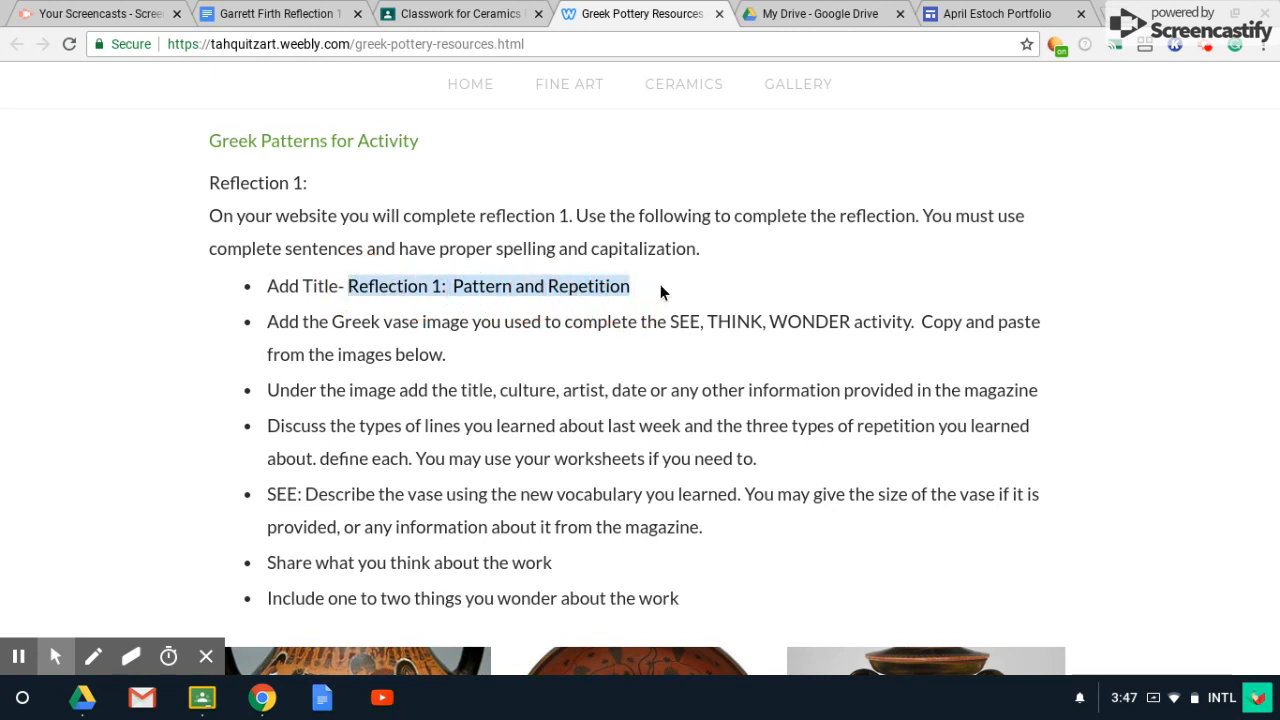
pyautogui.click(950, 16)
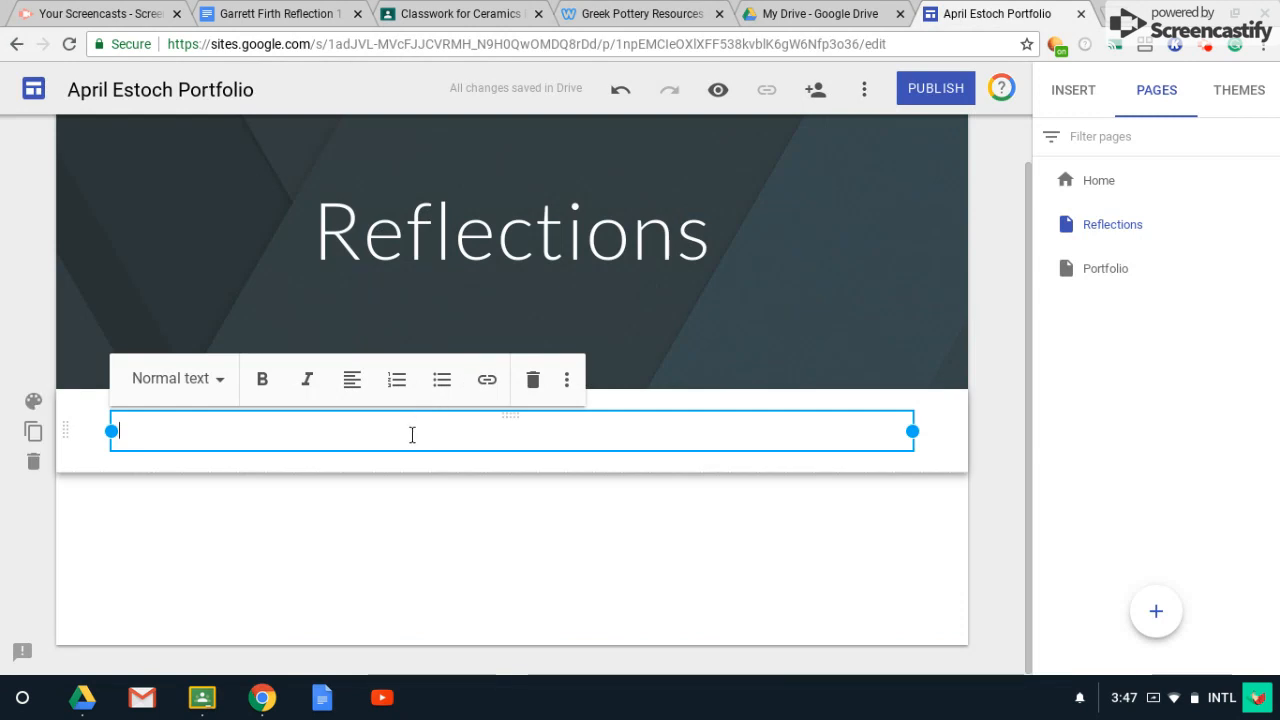
# Paste 'Reflection 1: Pattern and Repetition' below the header as a bullet-free Heading.
pyautogui.hotkey('ctrl', 'v')
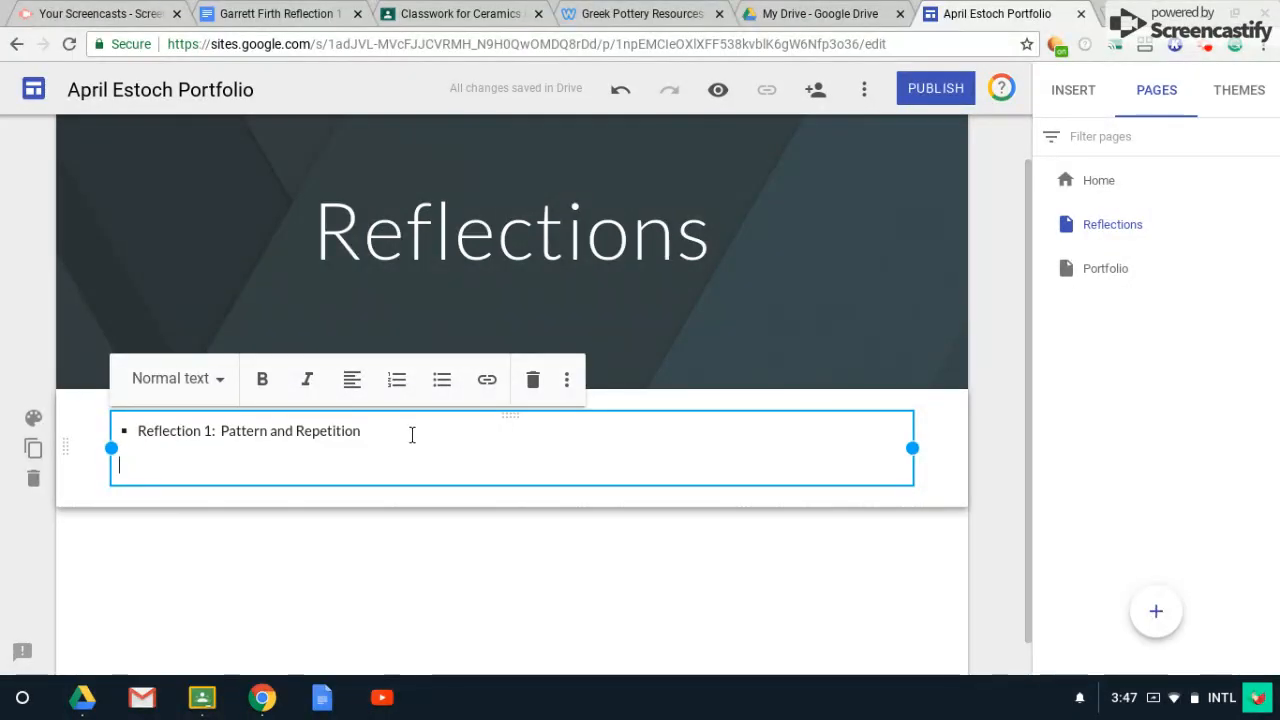
pyautogui.press('BackSpace')
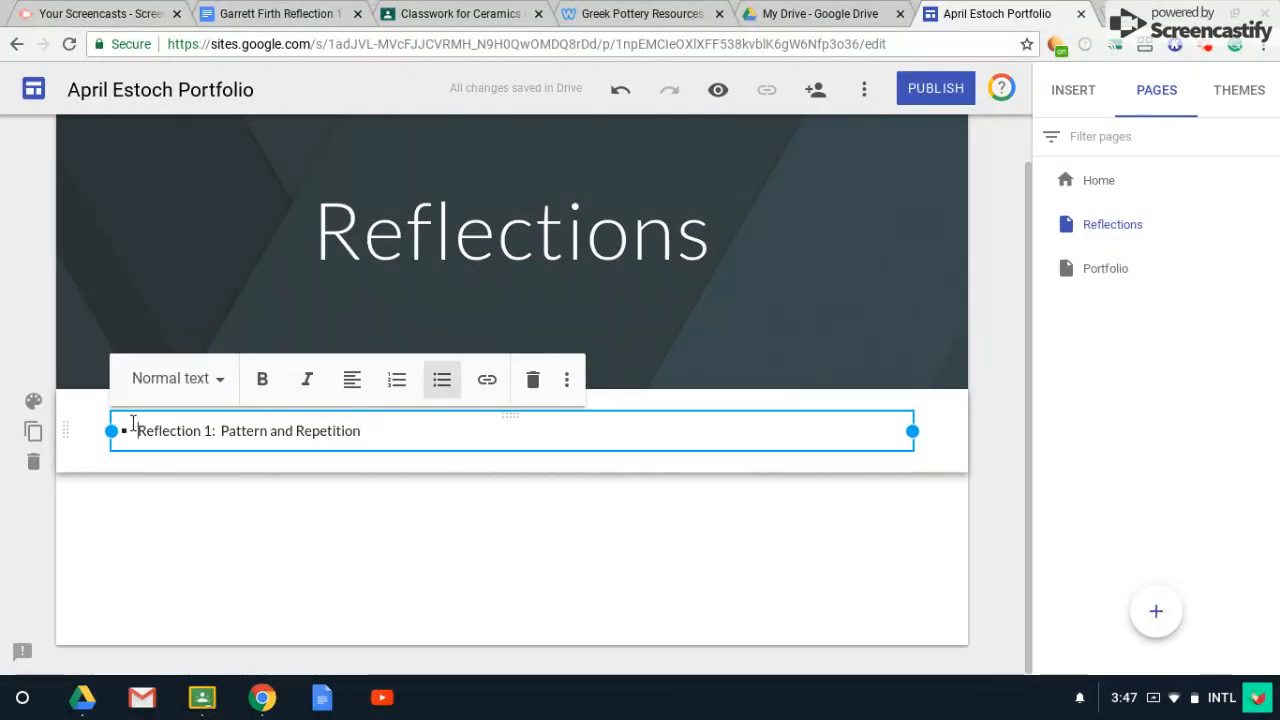
pyautogui.press('BackSpace')
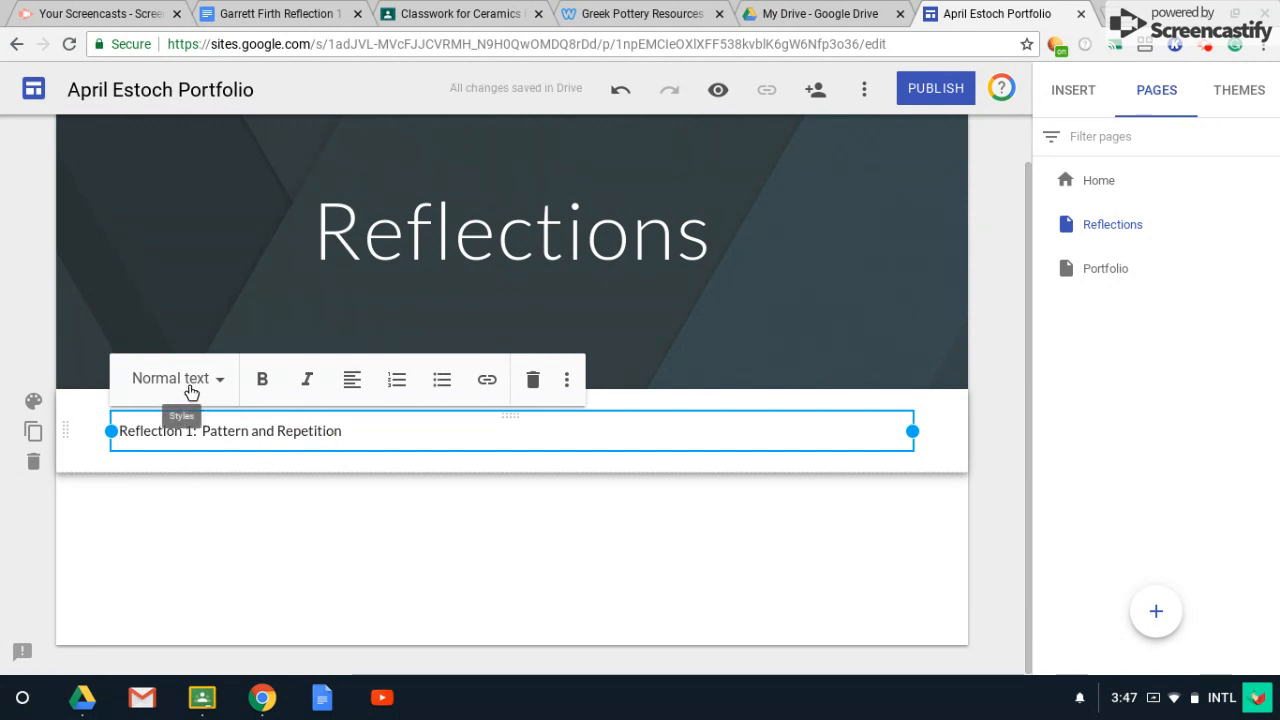
pyautogui.click(193, 386)
pyautogui.click(201, 487)
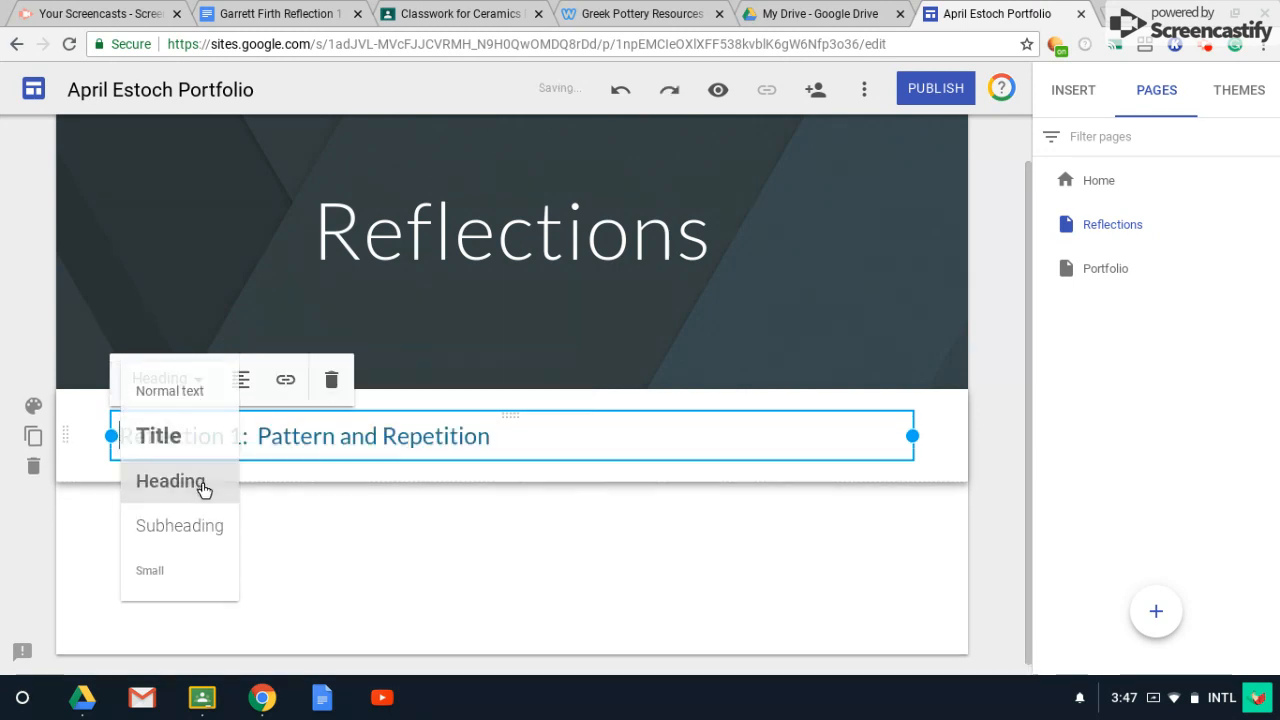
pyautogui.doubleClick(373, 545)
# Start an image insert and copy the web address of the ship-and-dolphins plate image.
pyautogui.click(373, 503)
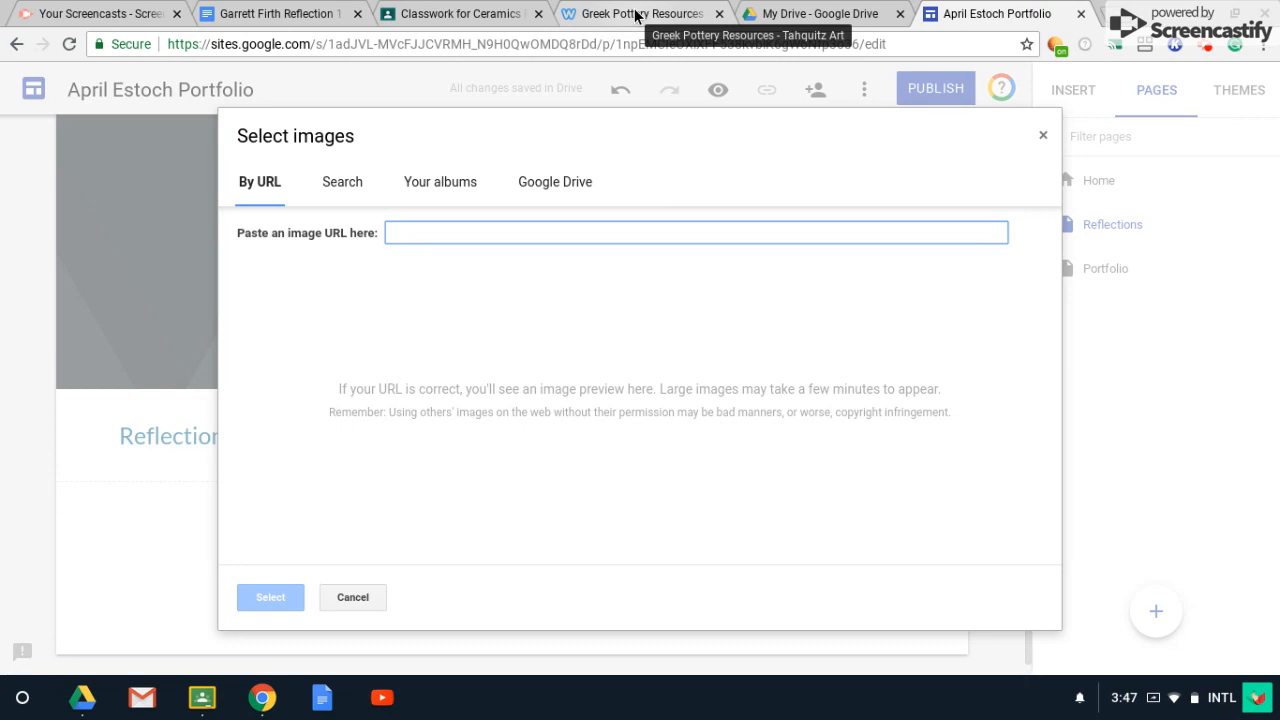
pyautogui.click(575, 185)
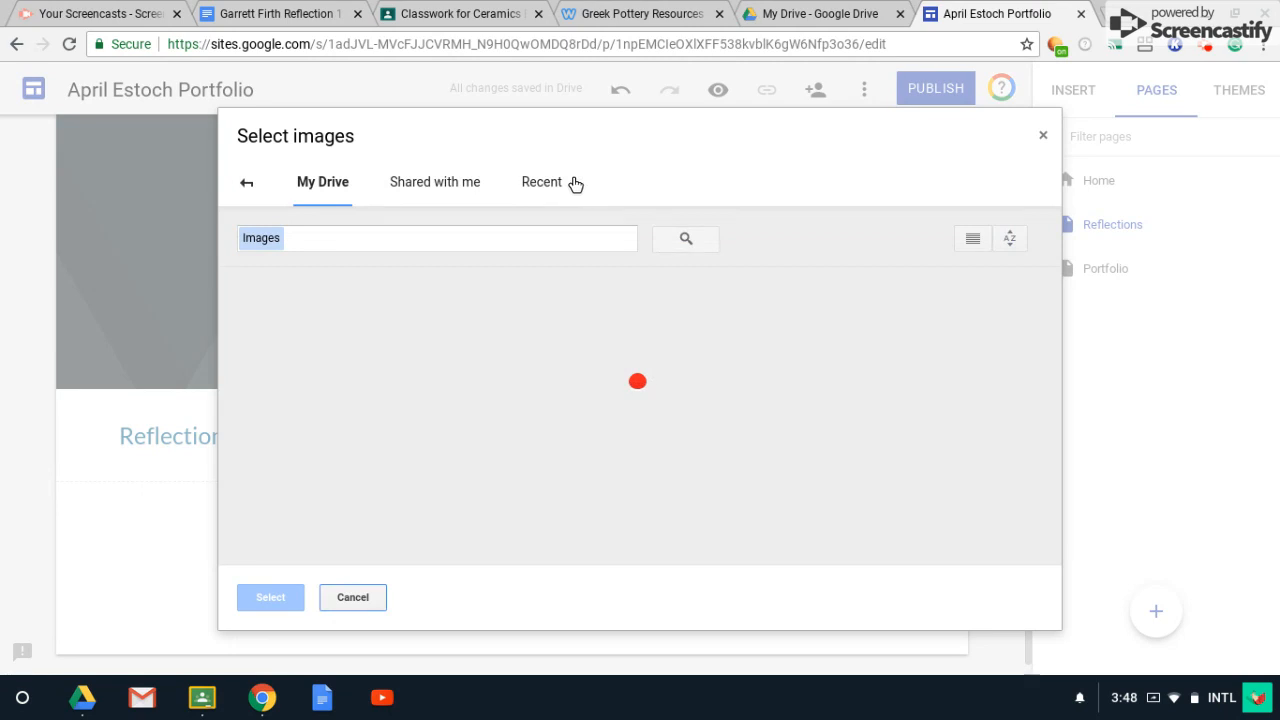
pyautogui.click(246, 184)
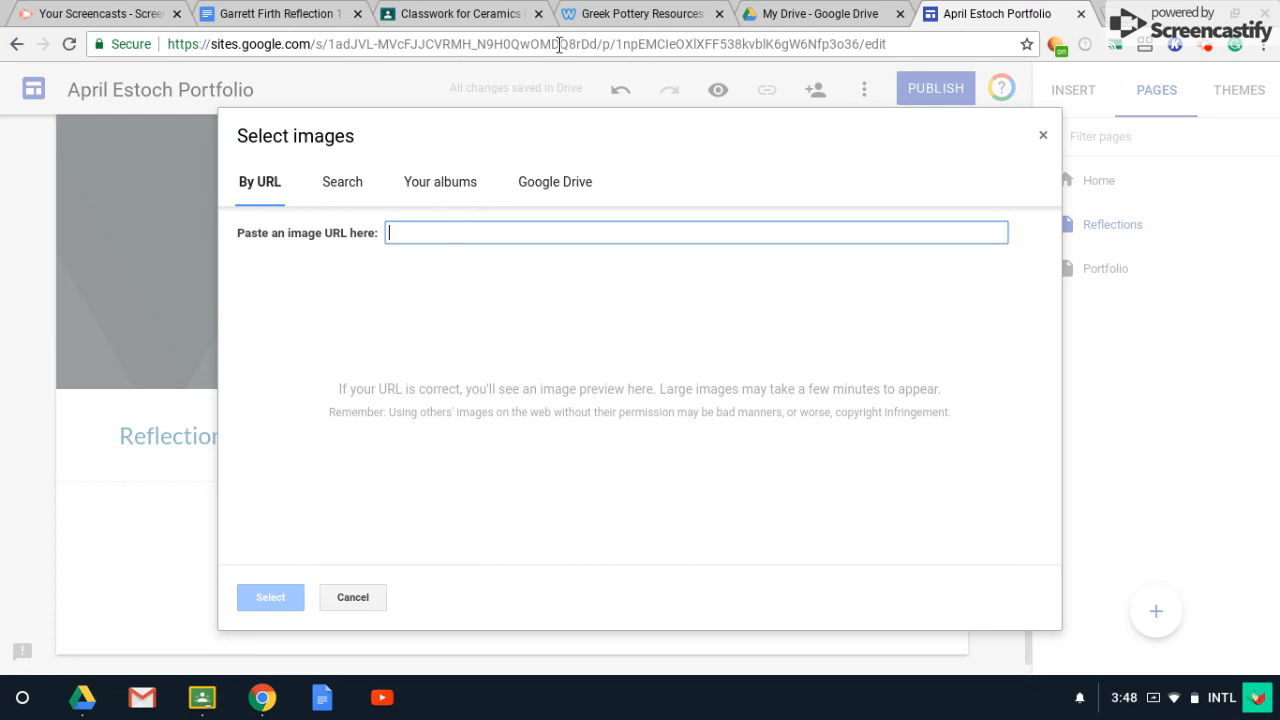
pyautogui.click(634, 13)
pyautogui.scroll(-1, 640, 298)
pyautogui.scroll(-4, 640, 298)
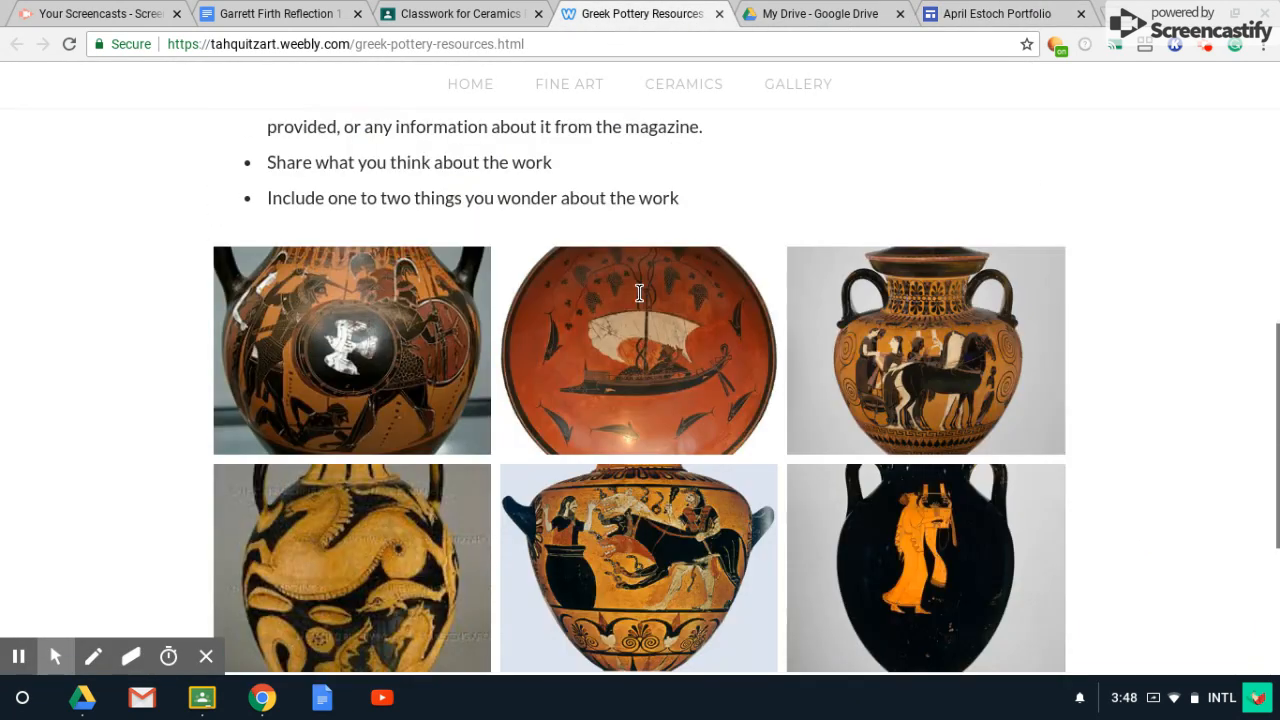
pyautogui.scroll(1, 690, 265)
pyautogui.click(690, 265)
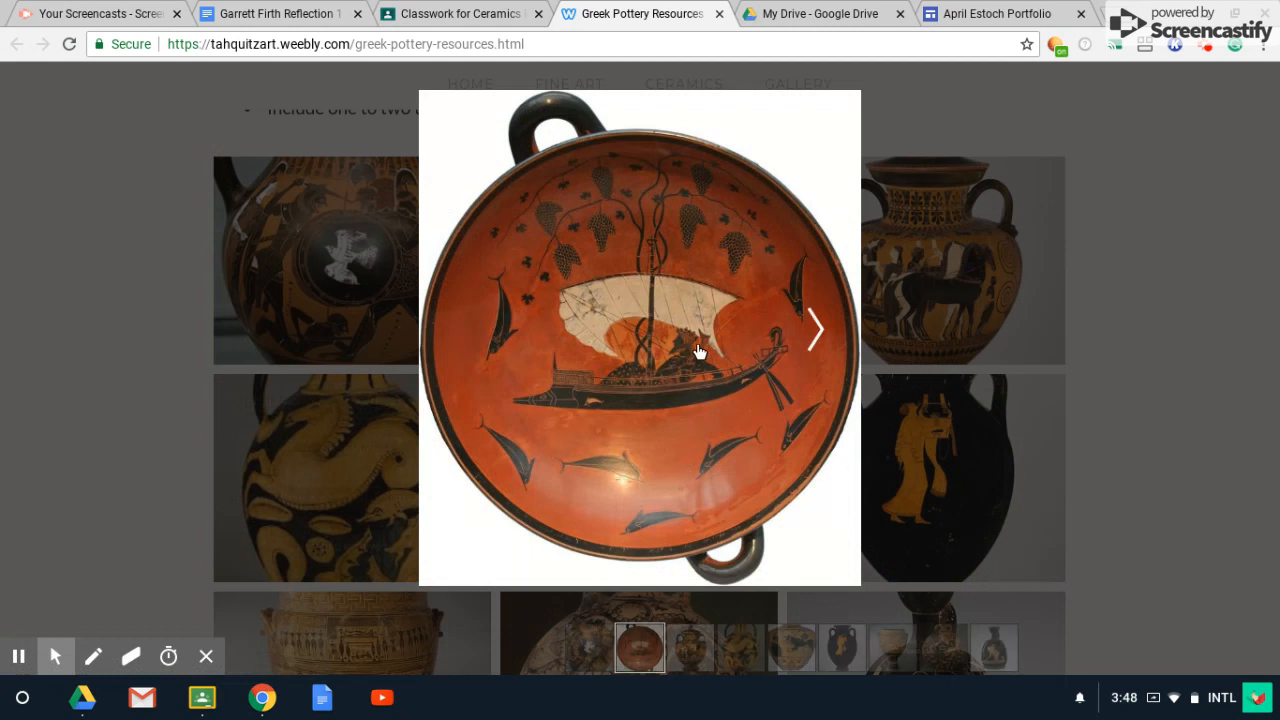
pyautogui.rightClick(673, 291)
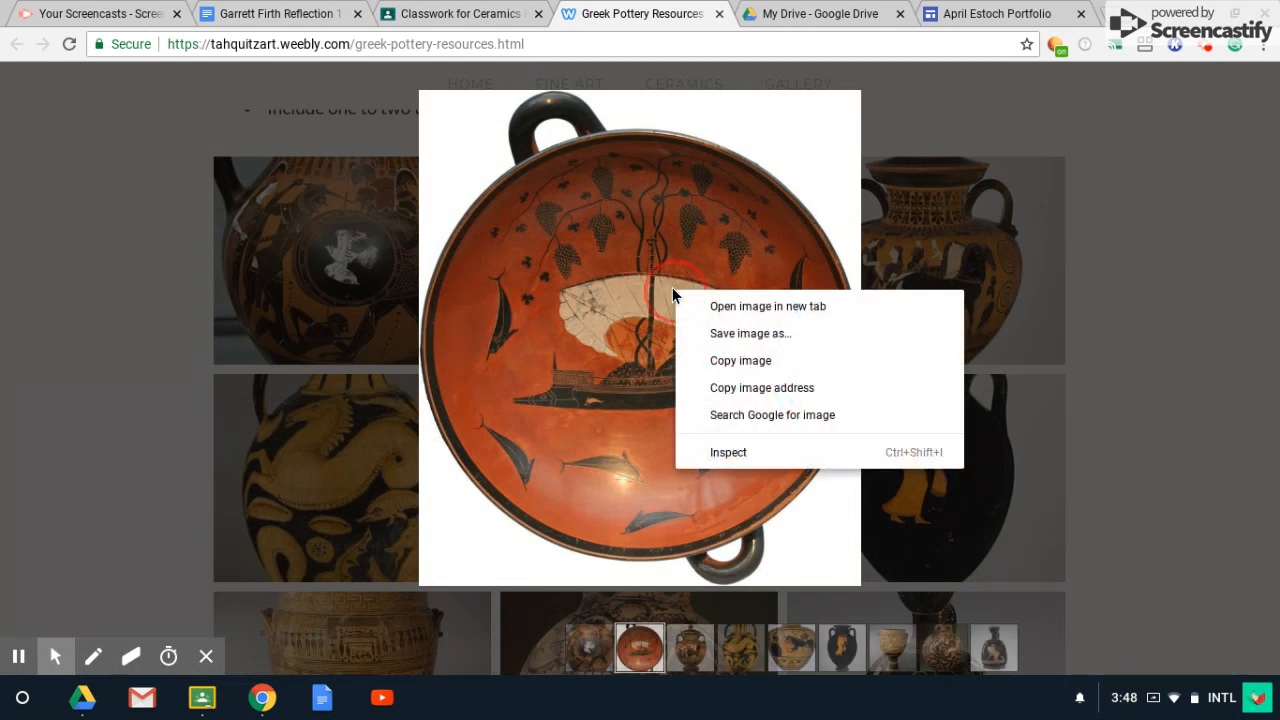
pyautogui.click(757, 389)
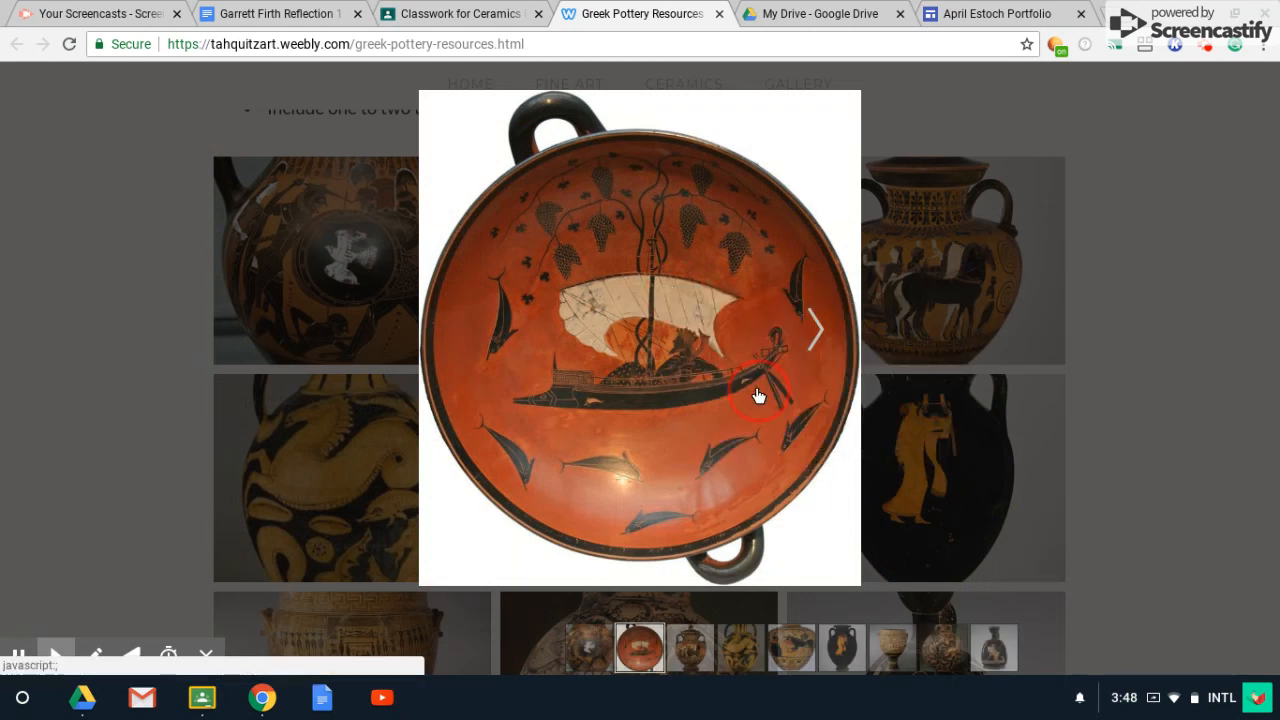
# Paste the plate image's address under By URL and insert it below the heading.
pyautogui.click(970, 20)
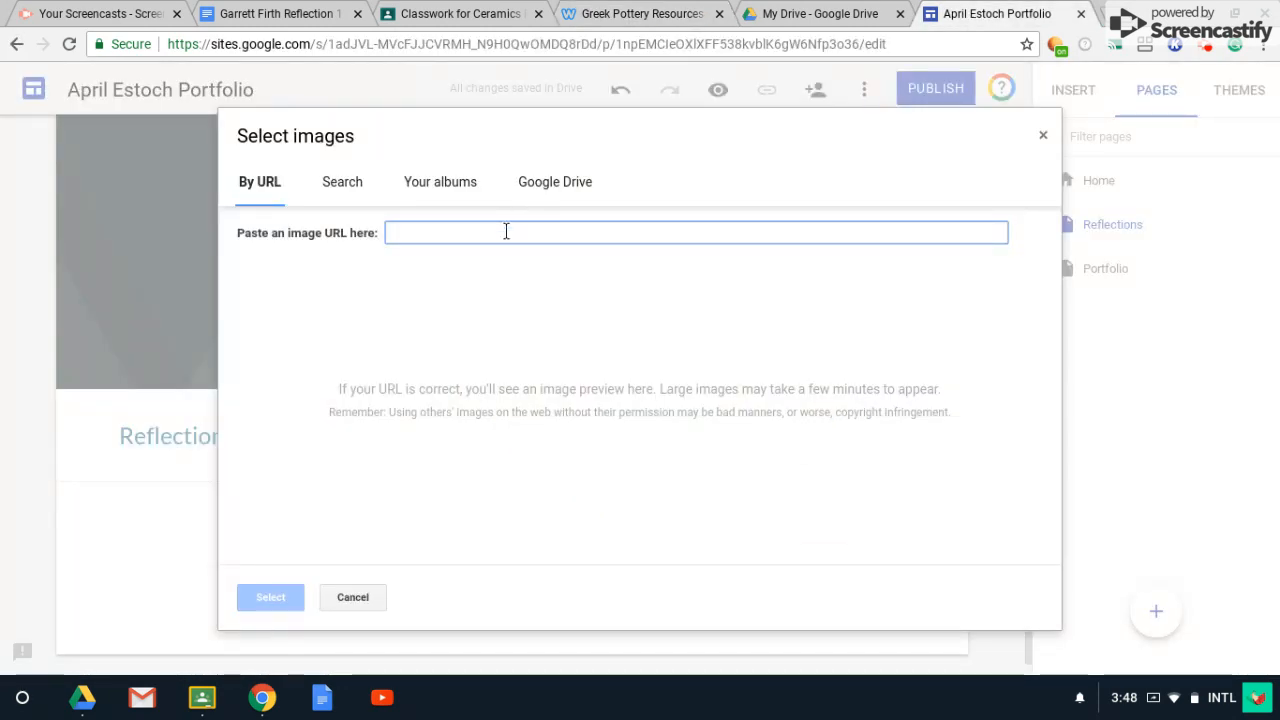
pyautogui.hotkey('ctrl', 'v')
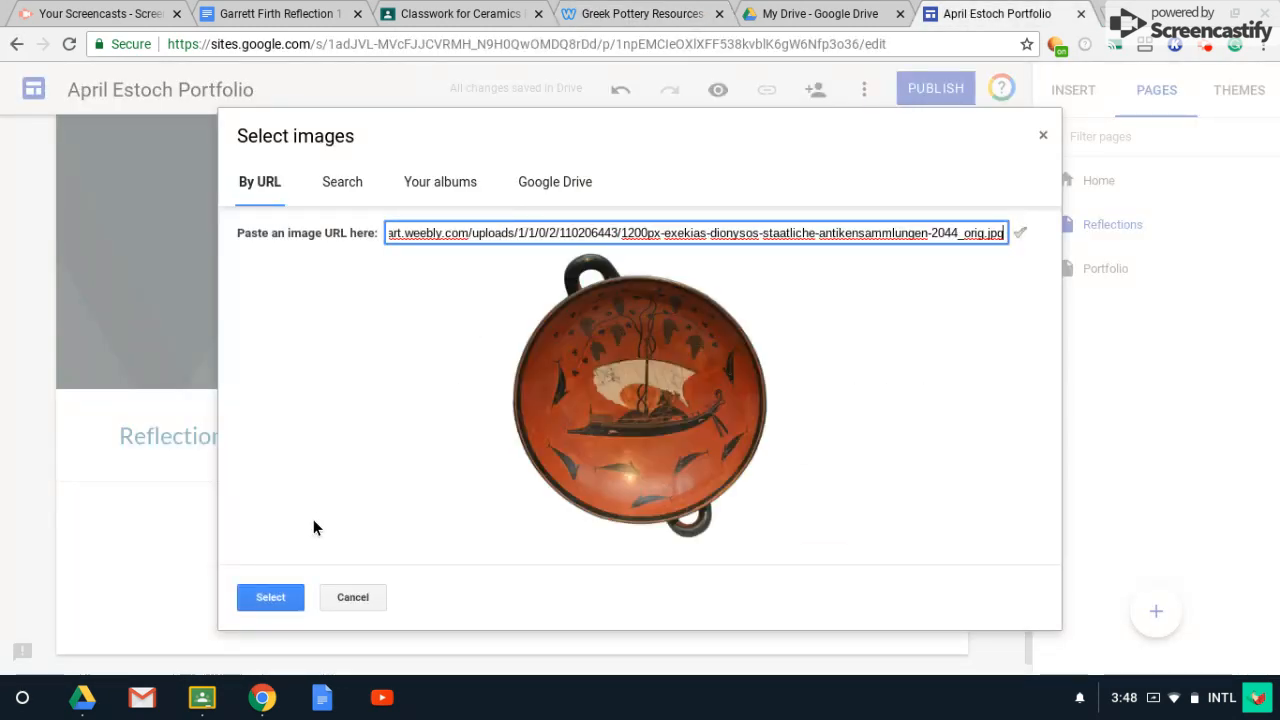
pyautogui.click(268, 599)
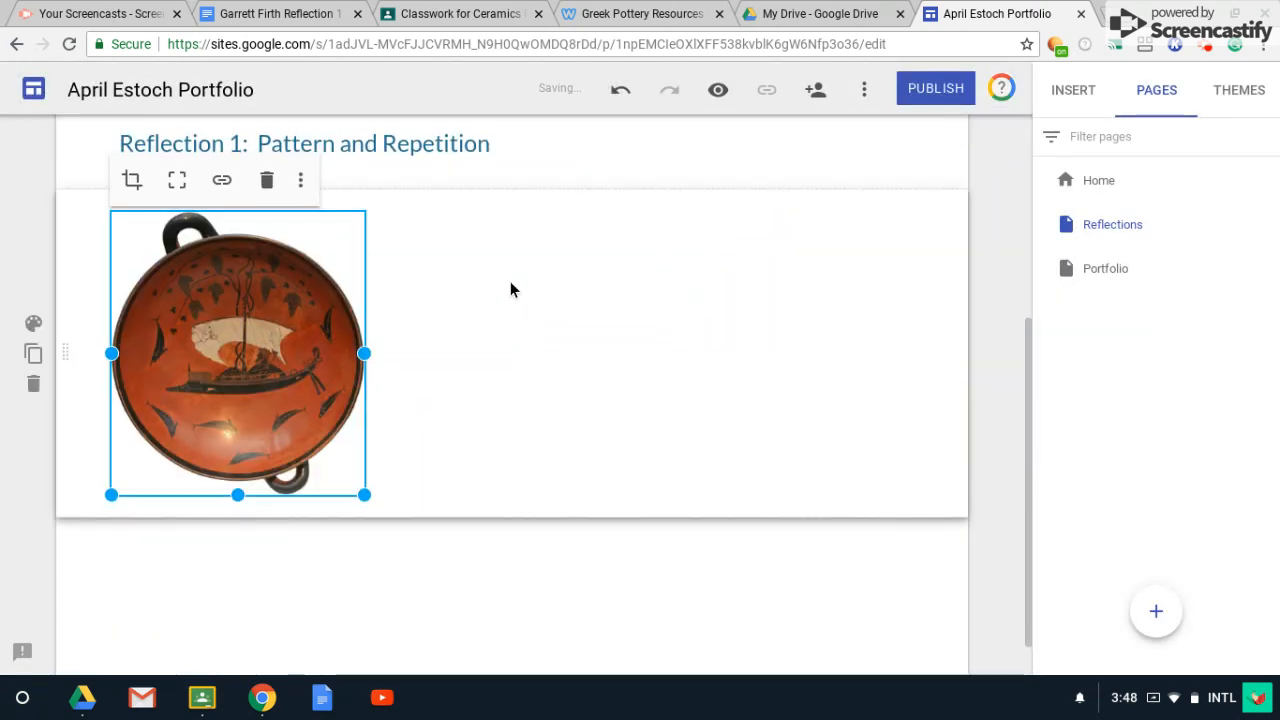
# Add an empty text box to the right of the plate image.
pyautogui.click(511, 285)
pyautogui.doubleClick(511, 285)
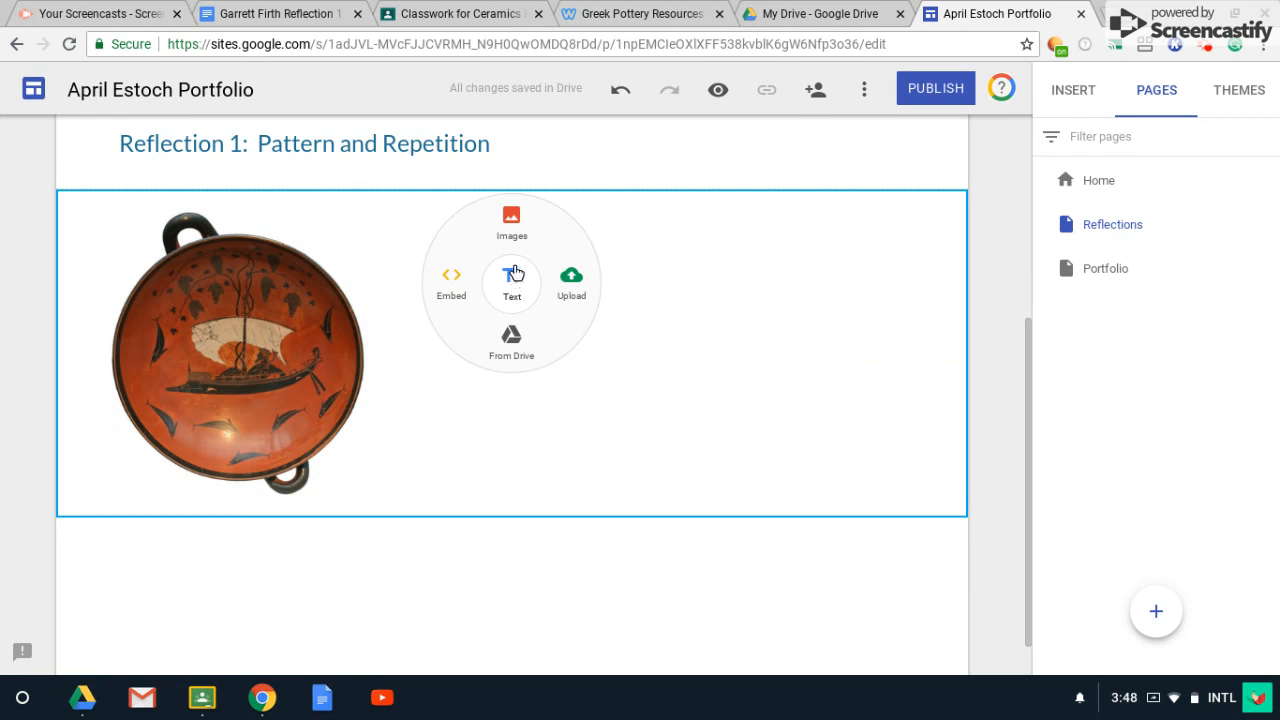
pyautogui.click(511, 222)
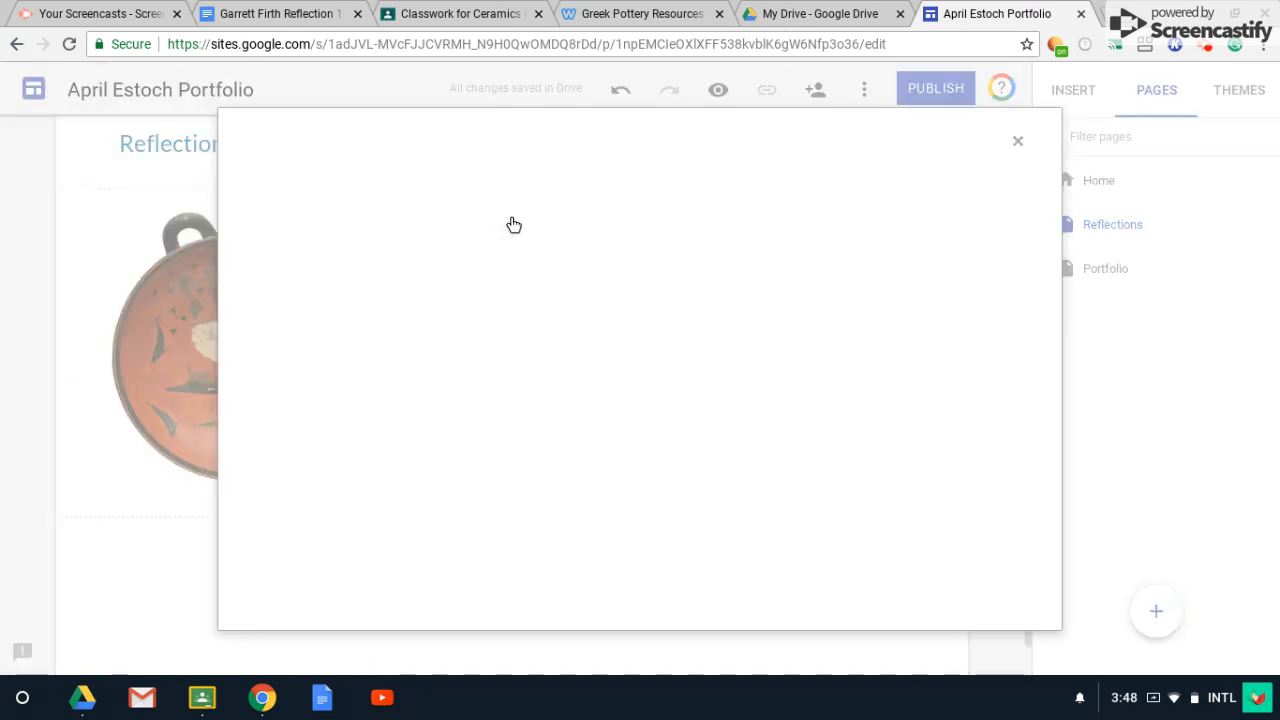
pyautogui.click(1045, 136)
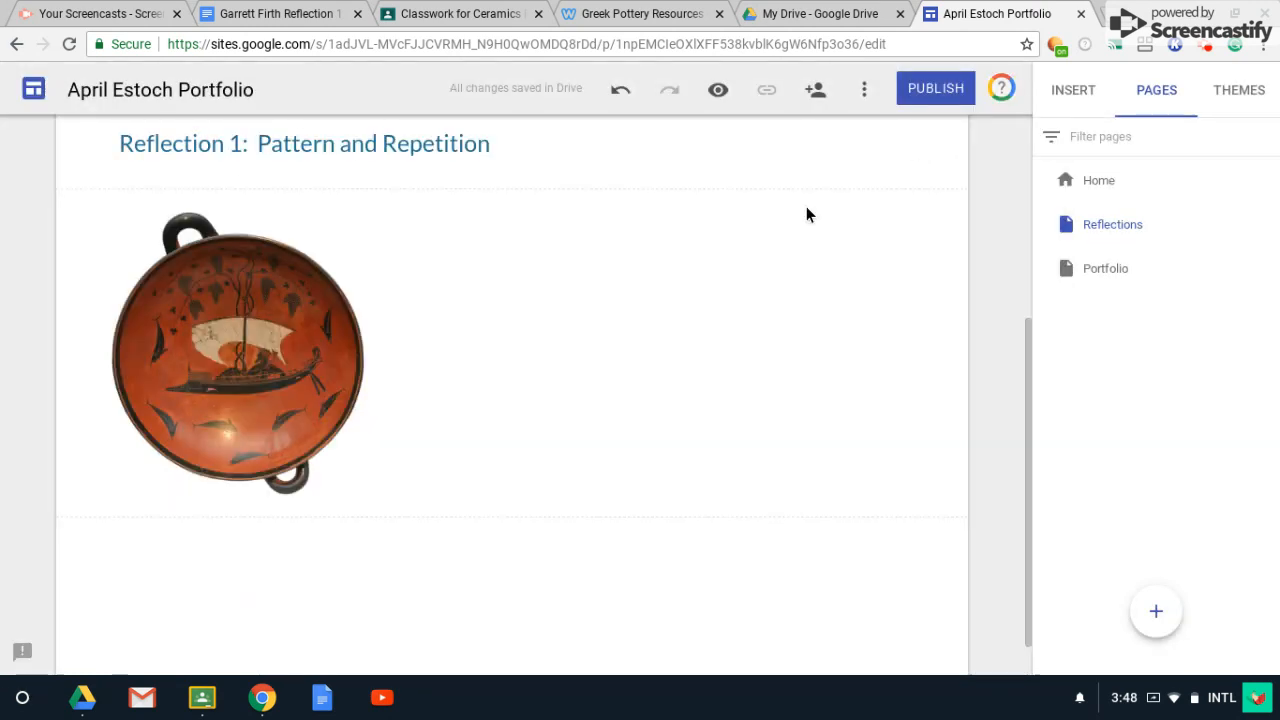
pyautogui.doubleClick(547, 298)
pyautogui.click(548, 298)
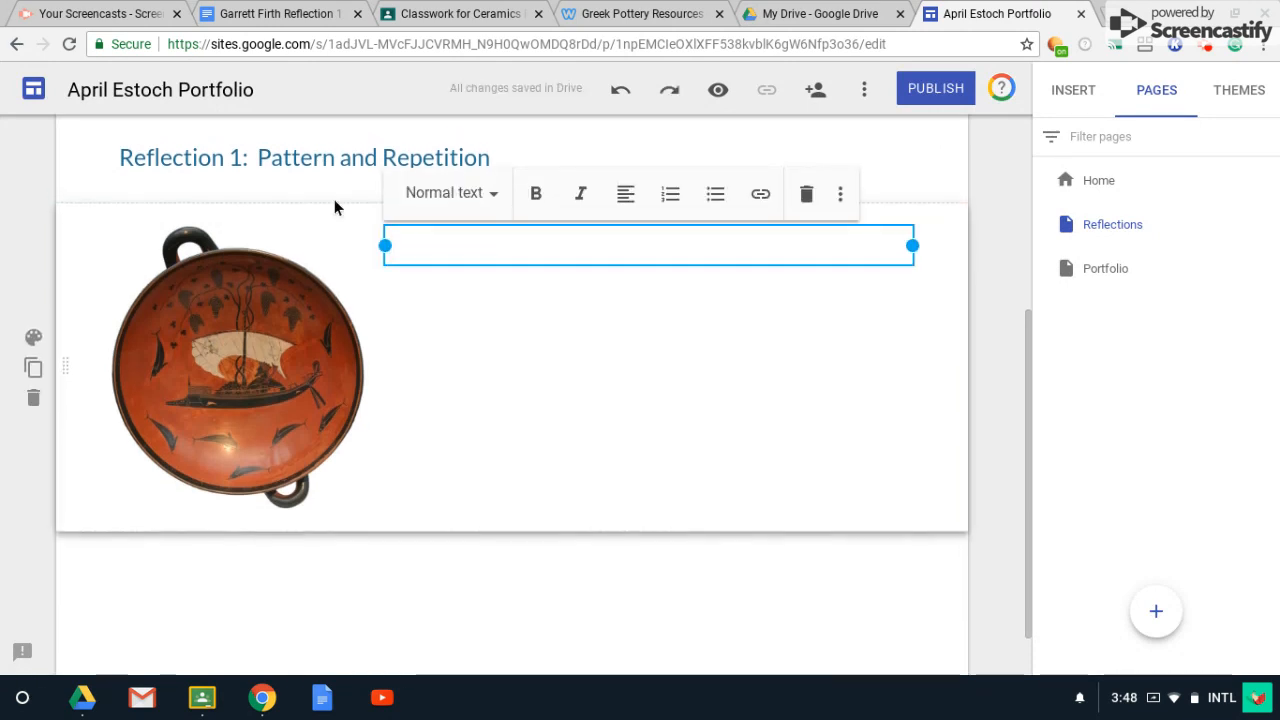
# Select the reflection paragraph in the sample Google Doc, then return to the Sites editor.
pyautogui.click(292, 15)
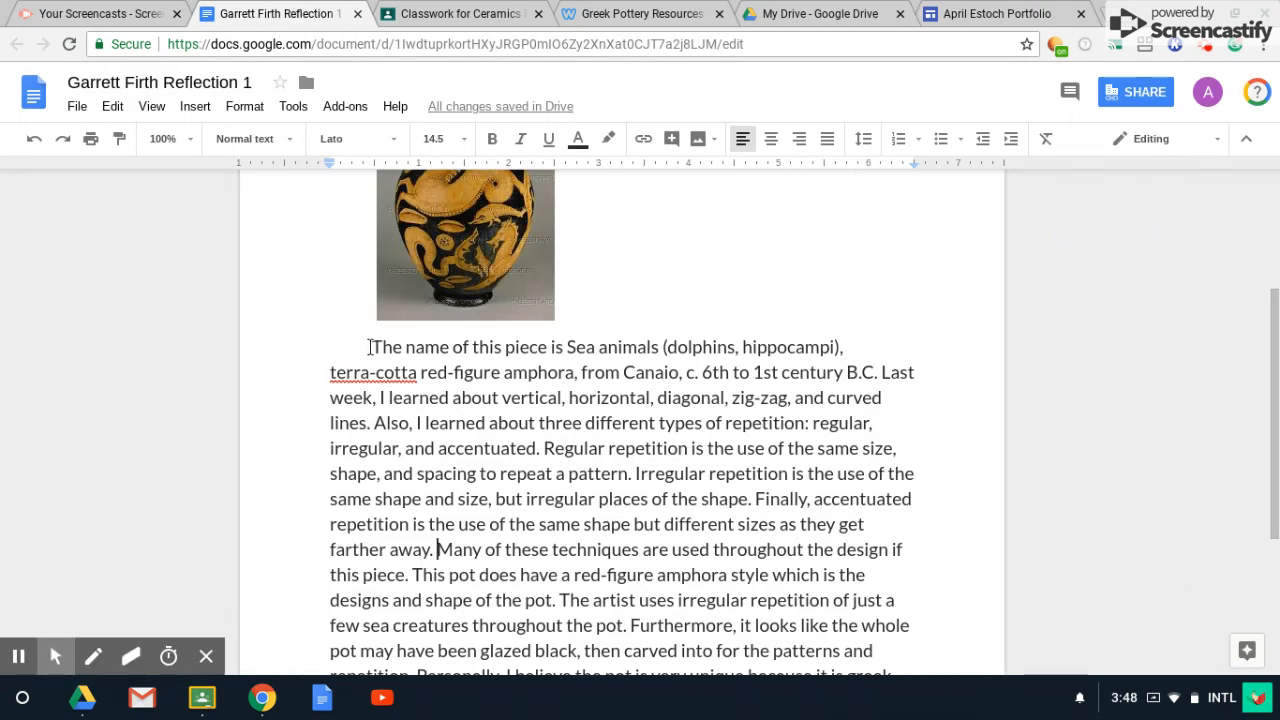
pyautogui.moveTo(370, 347); pyautogui.dragTo(433, 545)
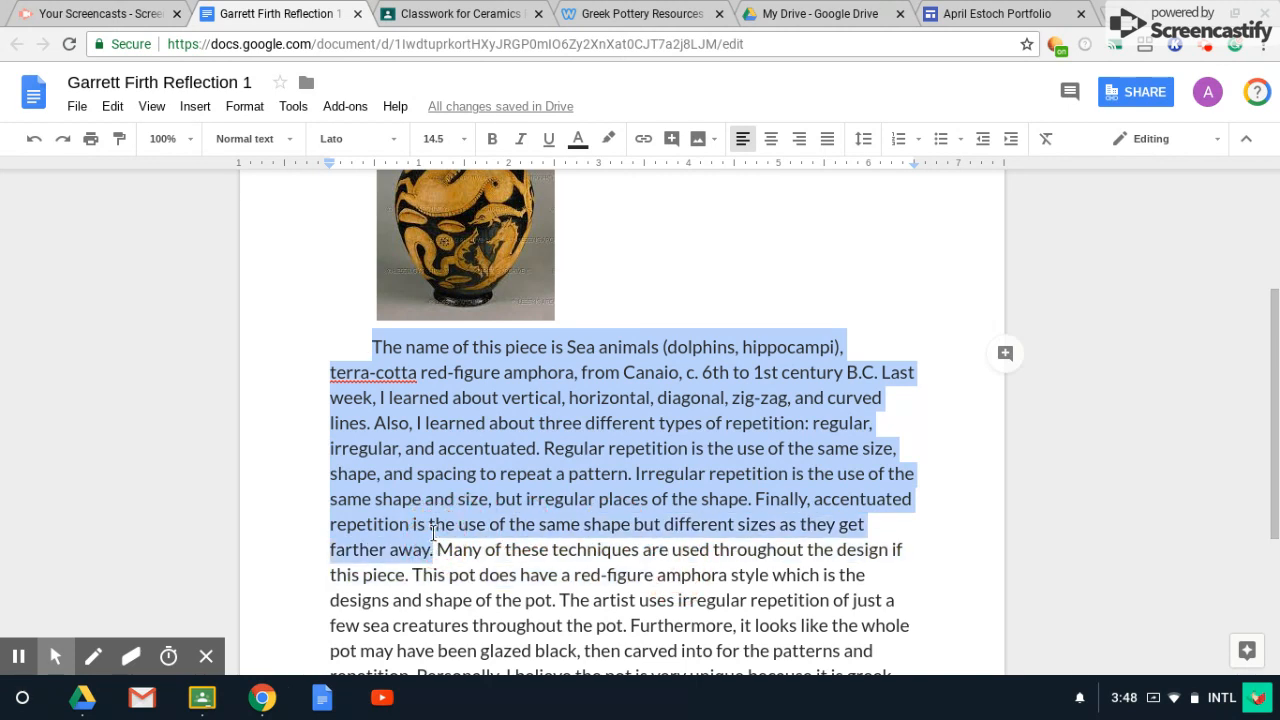
pyautogui.click(986, 13)
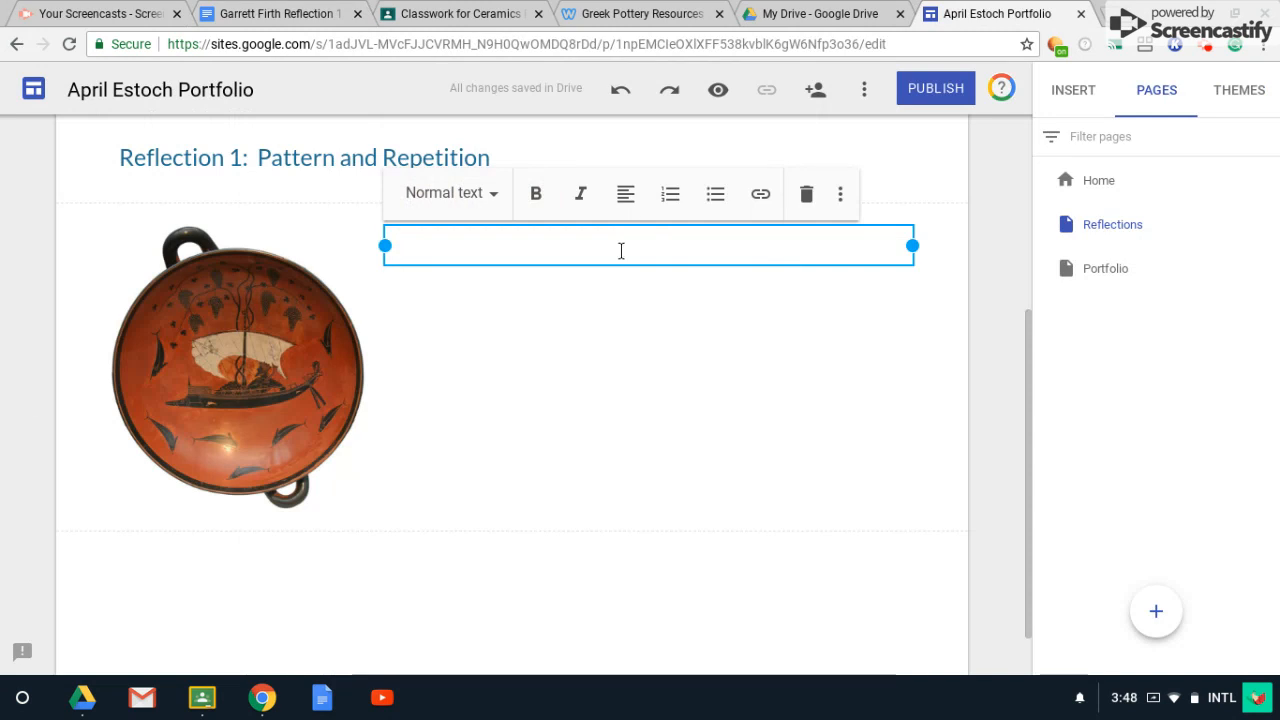
pyautogui.hotkey('ctrl', 'v')
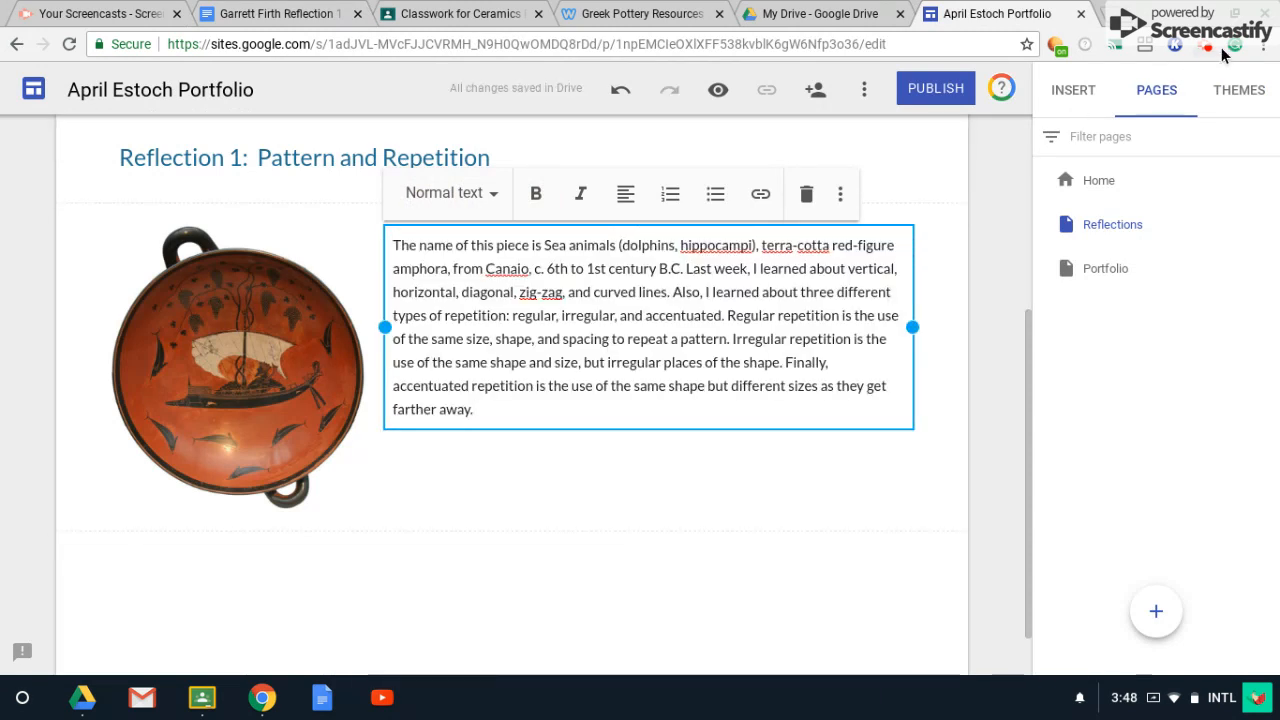
pyautogui.click(1236, 45)
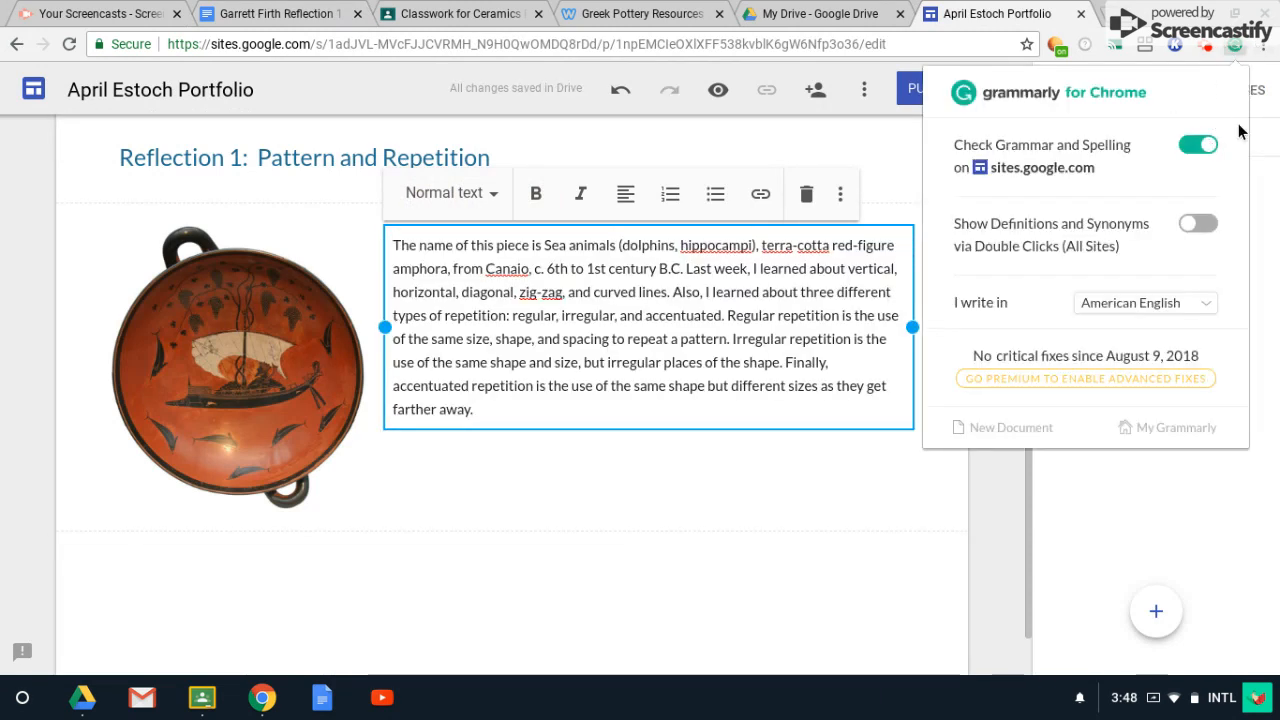
pyautogui.click(1203, 52)
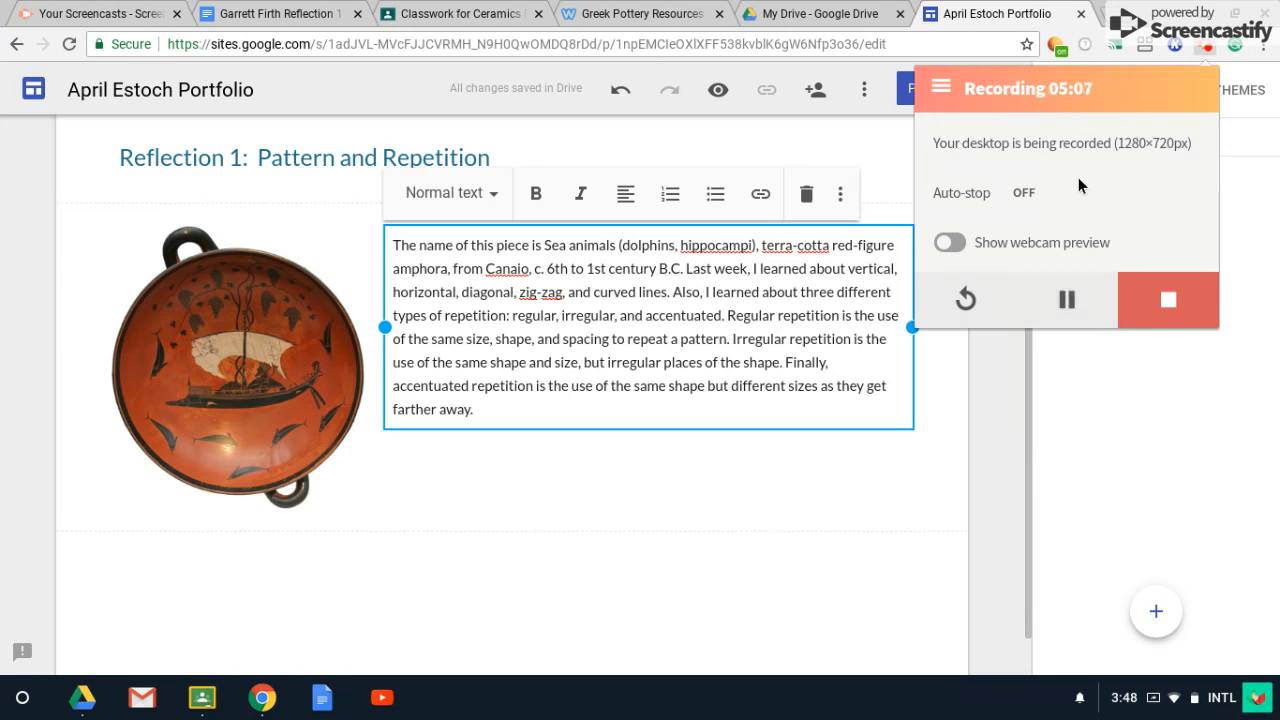
pyautogui.doubleClick(224, 518)
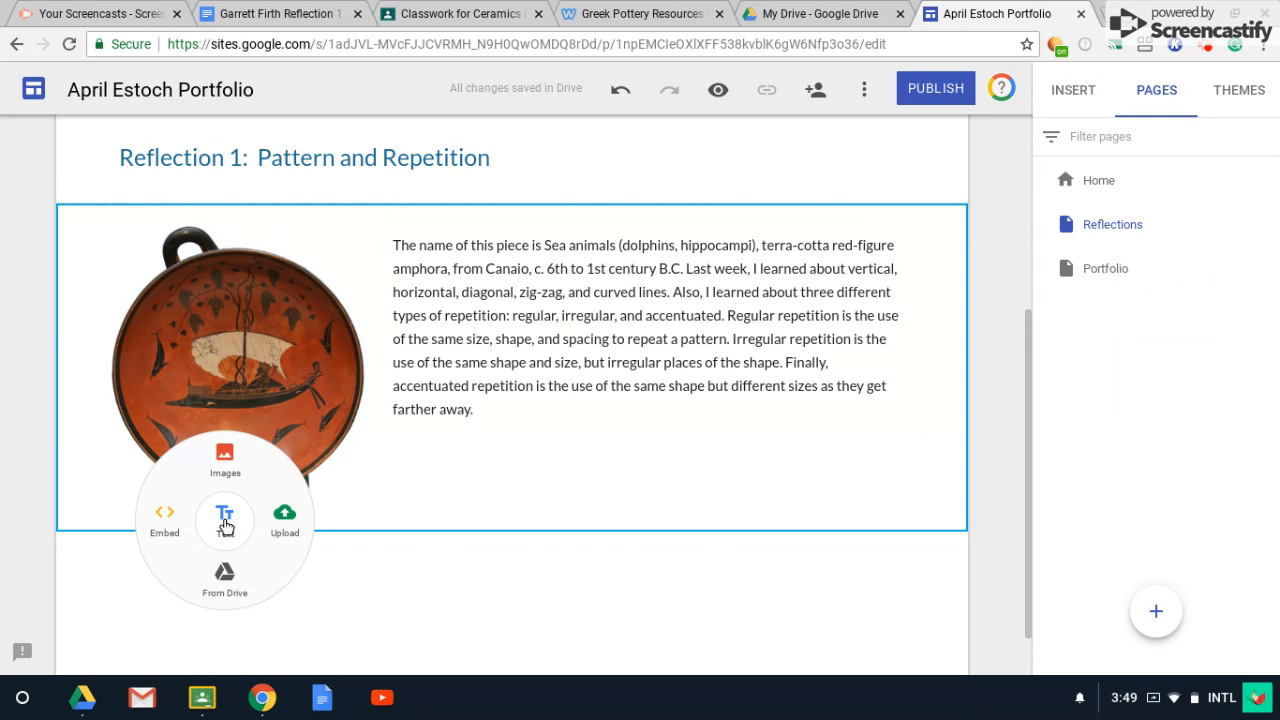
pyautogui.click(402, 580)
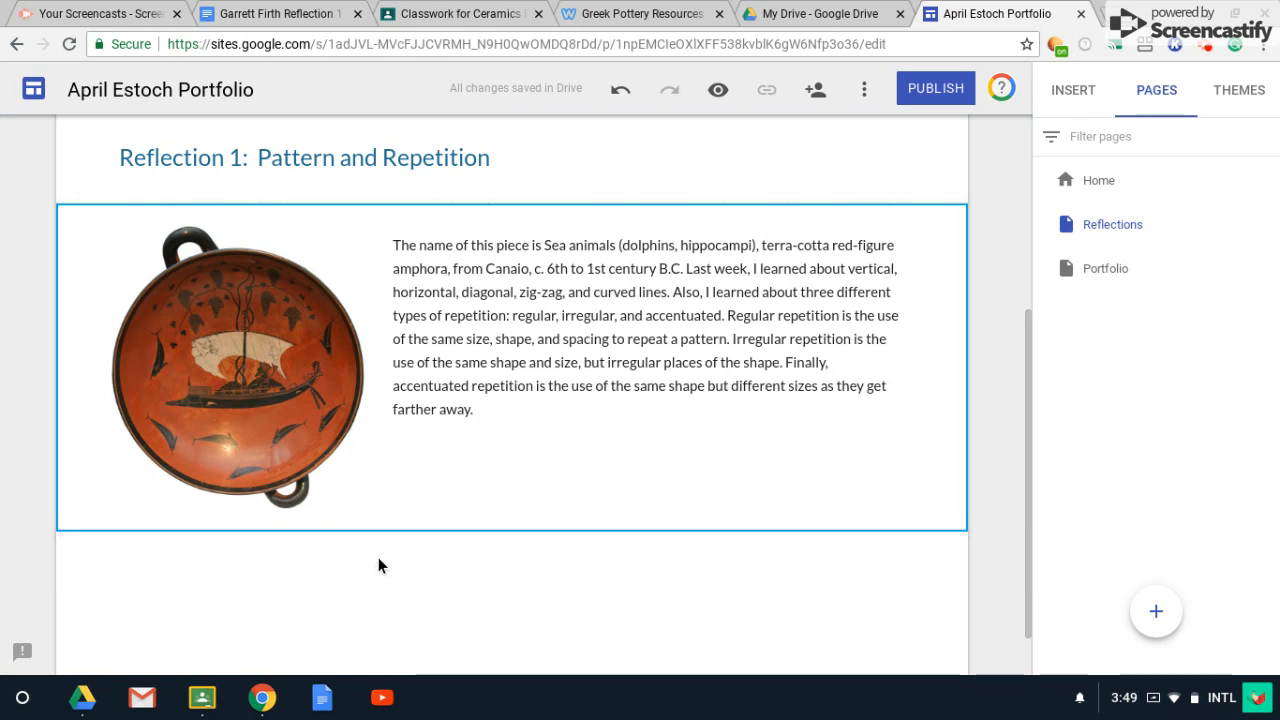
pyautogui.moveTo(263, 523)
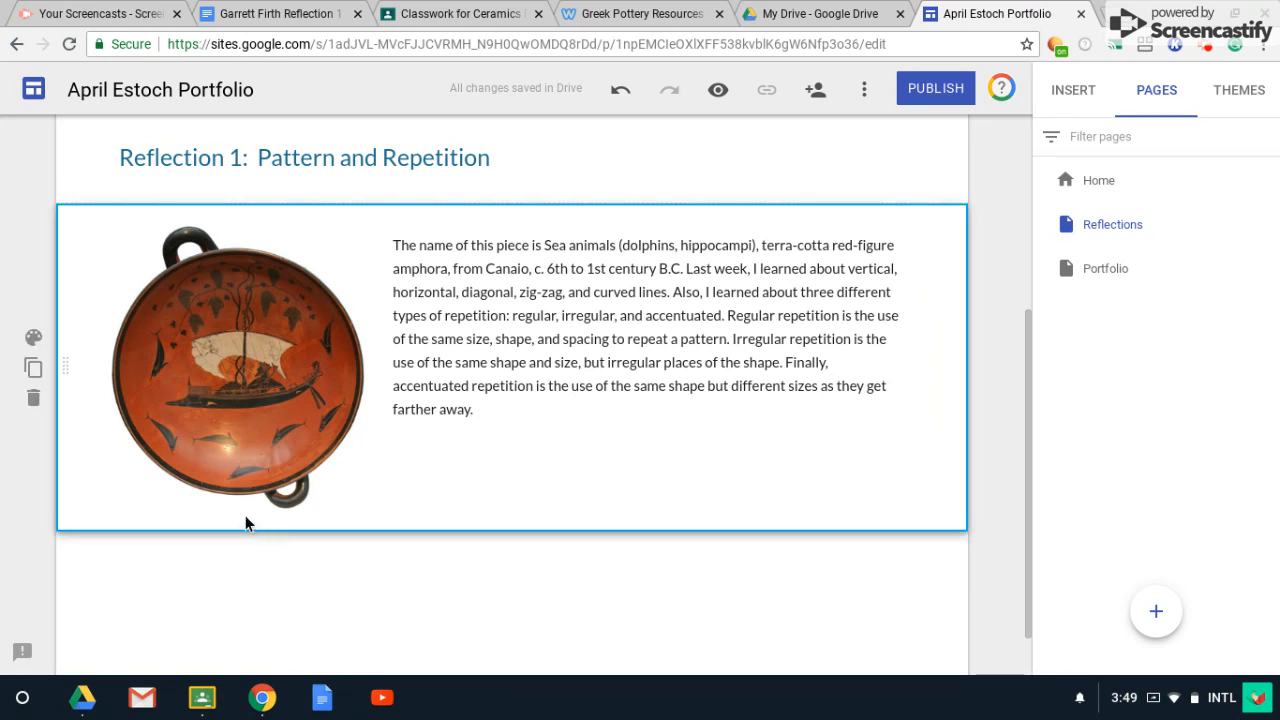
# Add a text box beneath the pottery image in the Reflection 1 section.
pyautogui.doubleClick(245, 516)
pyautogui.click(248, 518)
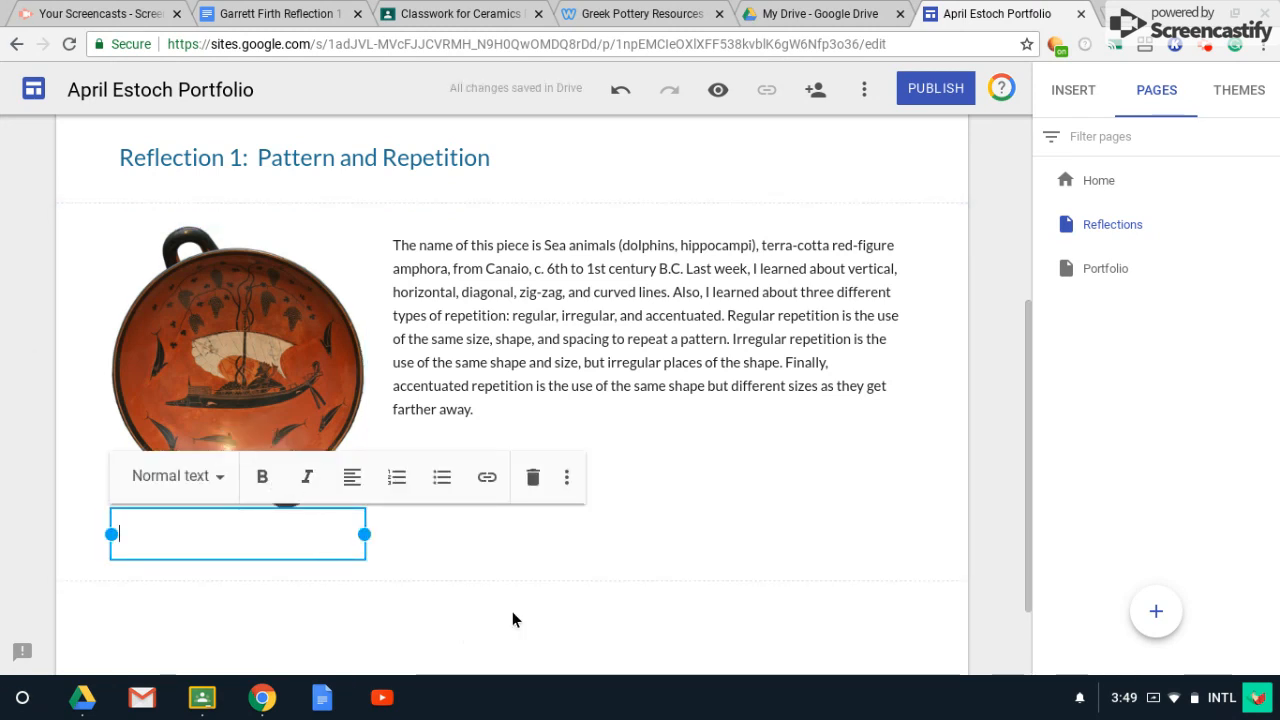
pyautogui.click(475, 612)
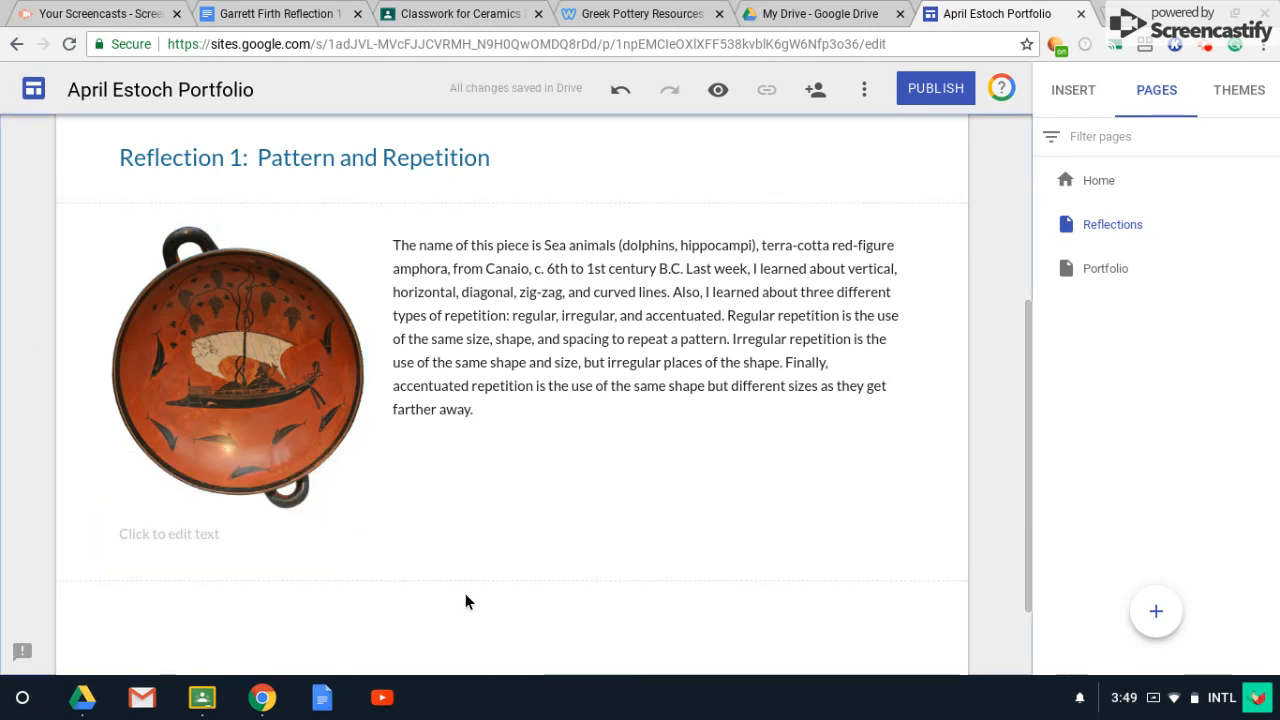
pyautogui.click(249, 537)
pyautogui.click(398, 597)
# Delete the extra empty text section and select the caption box under the image.
pyautogui.doubleClick(413, 607)
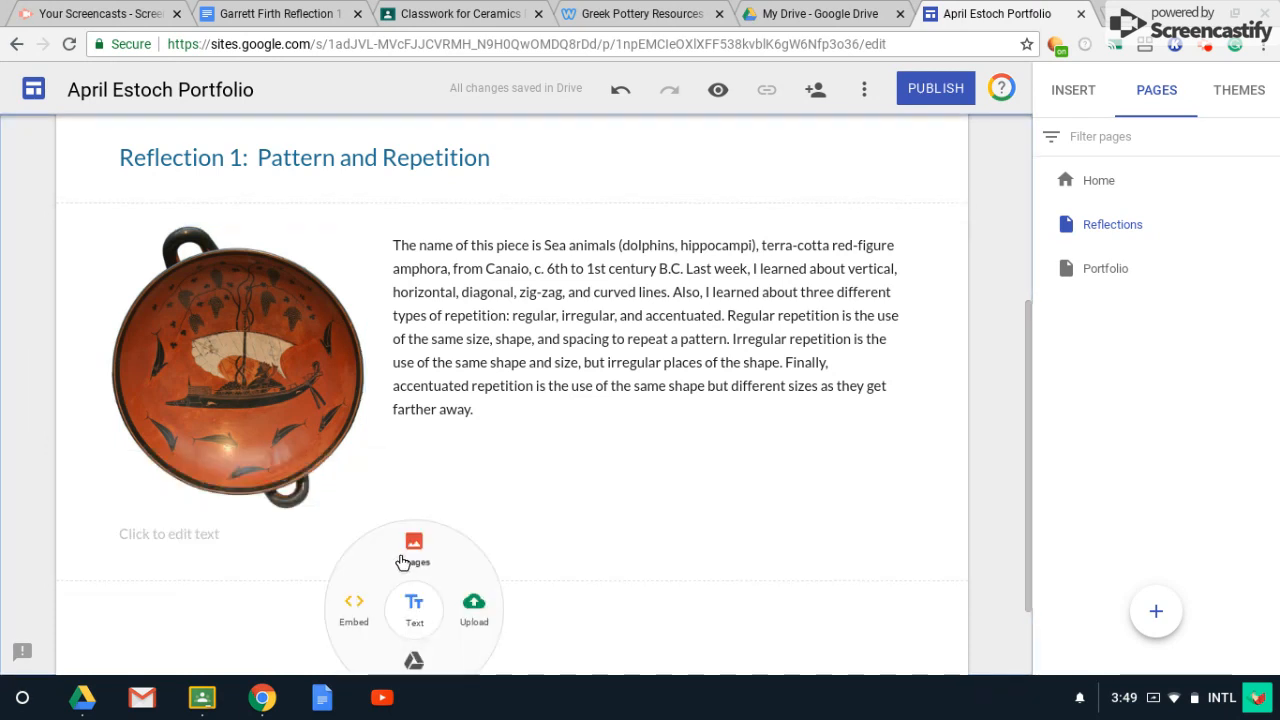
pyautogui.click(424, 612)
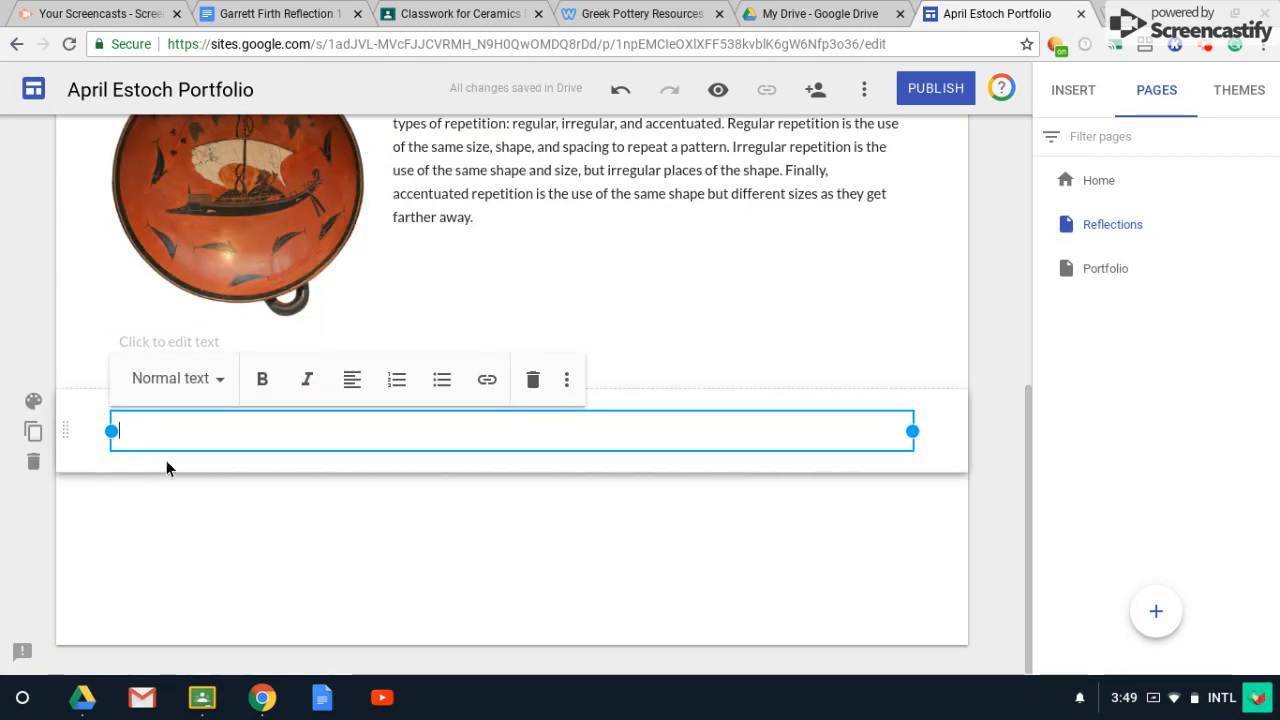
pyautogui.click(34, 463)
pyautogui.click(211, 443)
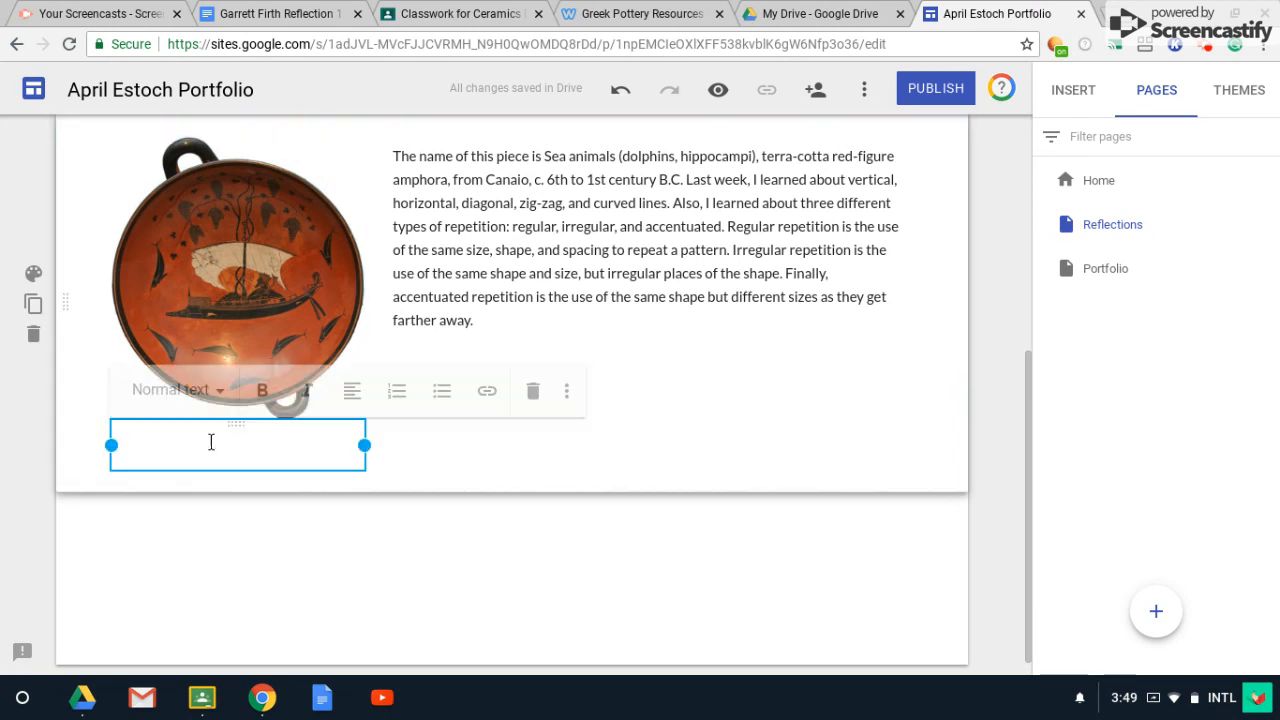
pyautogui.scroll(2, 386, 510)
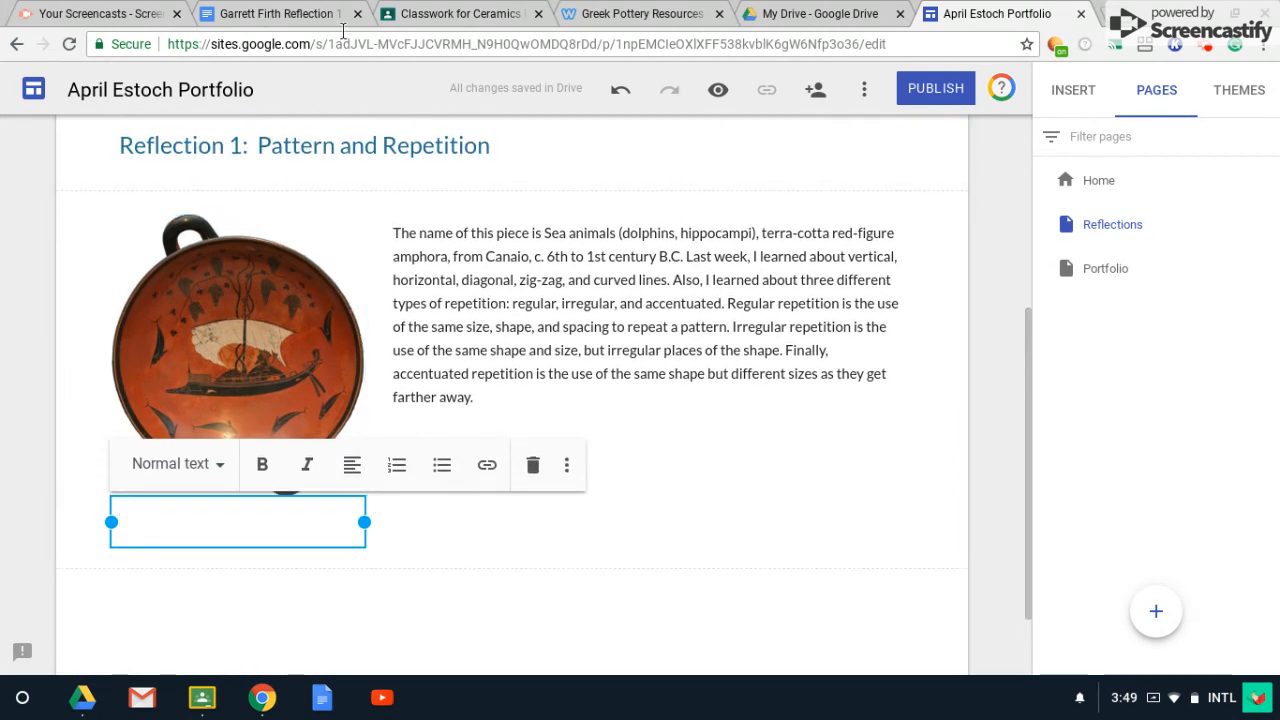
# Switch to the reflection document in Docs and look through it.
pyautogui.click(245, 13)
pyautogui.scroll(2, 412, 263)
pyautogui.scroll(2, 412, 263)
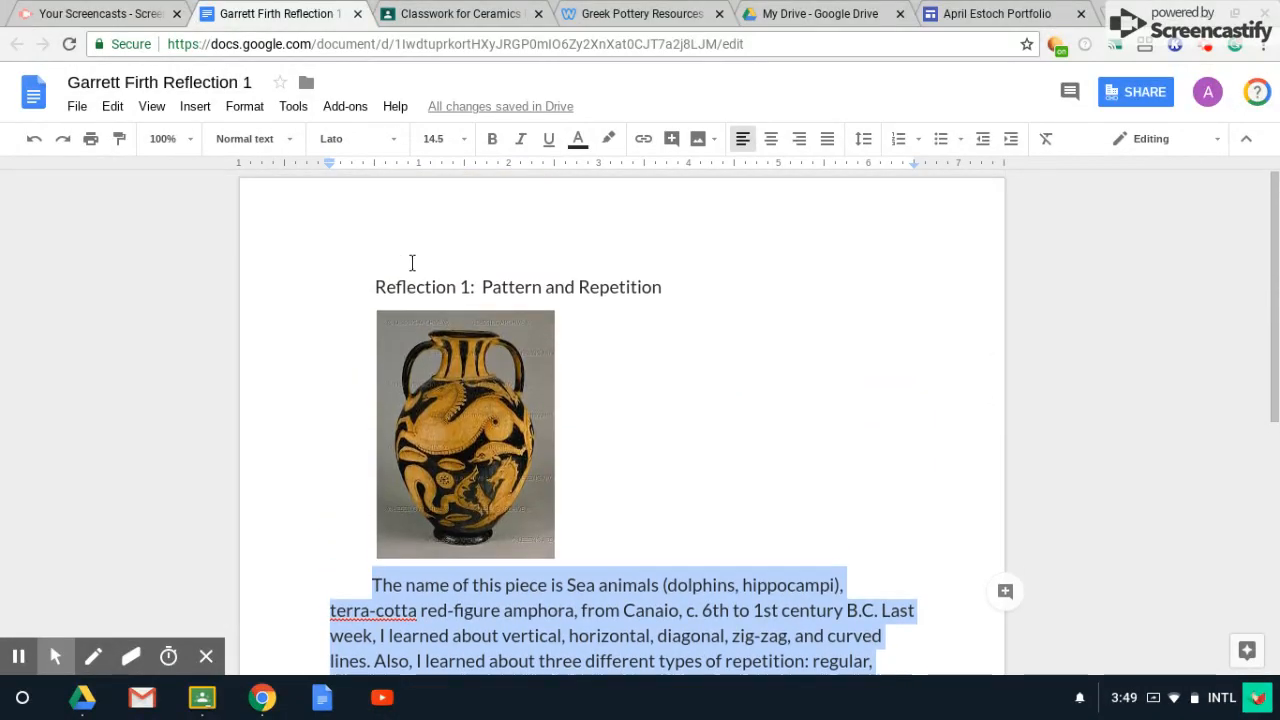
pyautogui.scroll(-5, 412, 262)
pyautogui.scroll(5, 412, 259)
# Back in the site editor, type 'Title: Dionysus in His Ship' in the caption box.
pyautogui.click(958, 14)
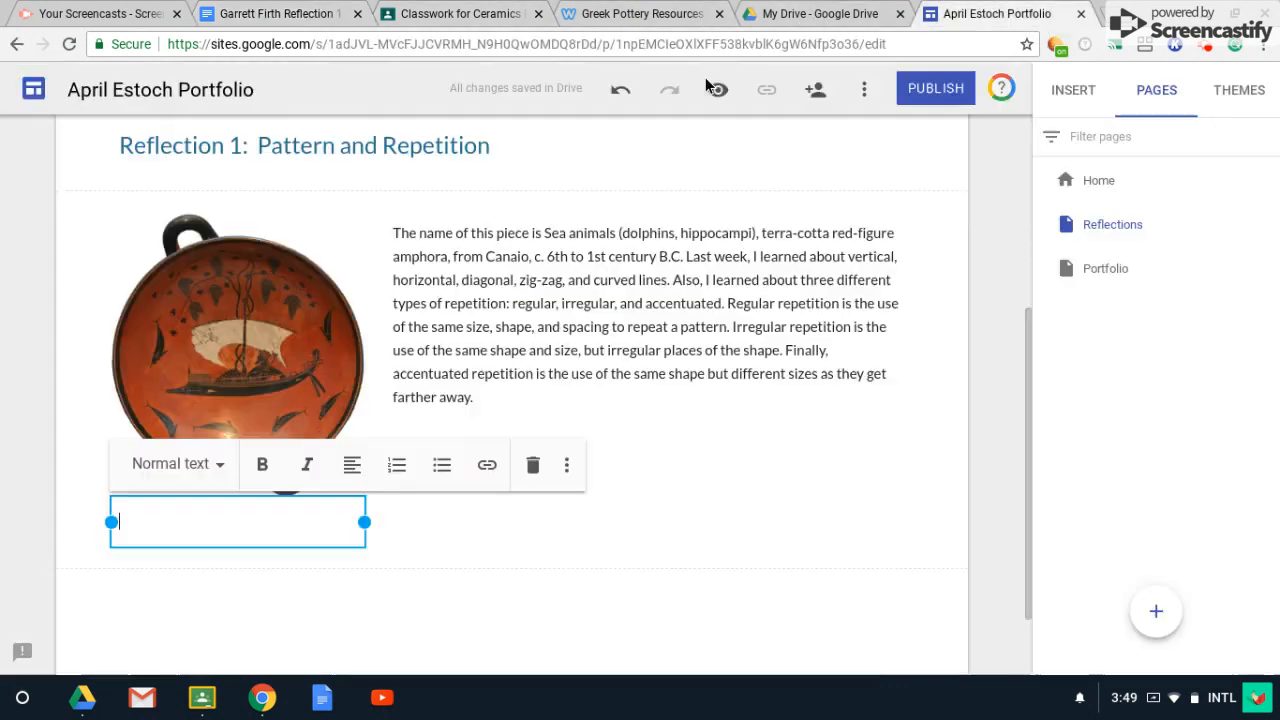
pyautogui.write('Title: ')
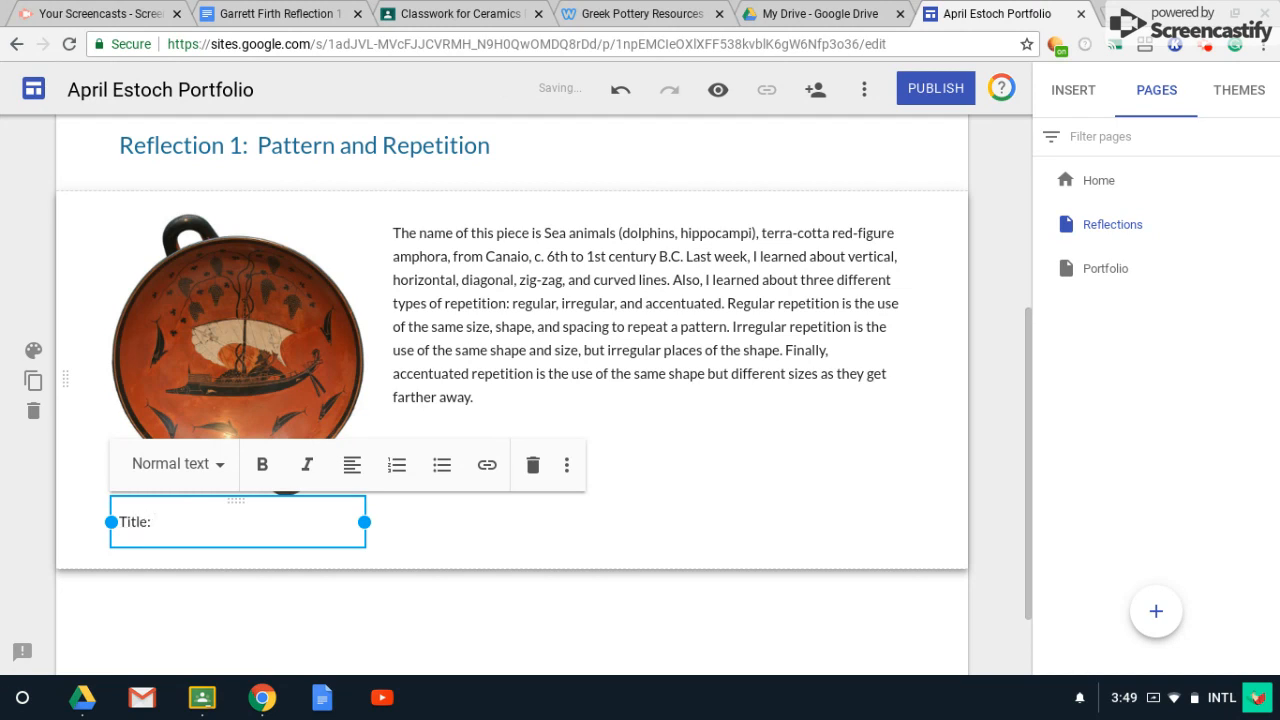
pyautogui.write('Dionysus')
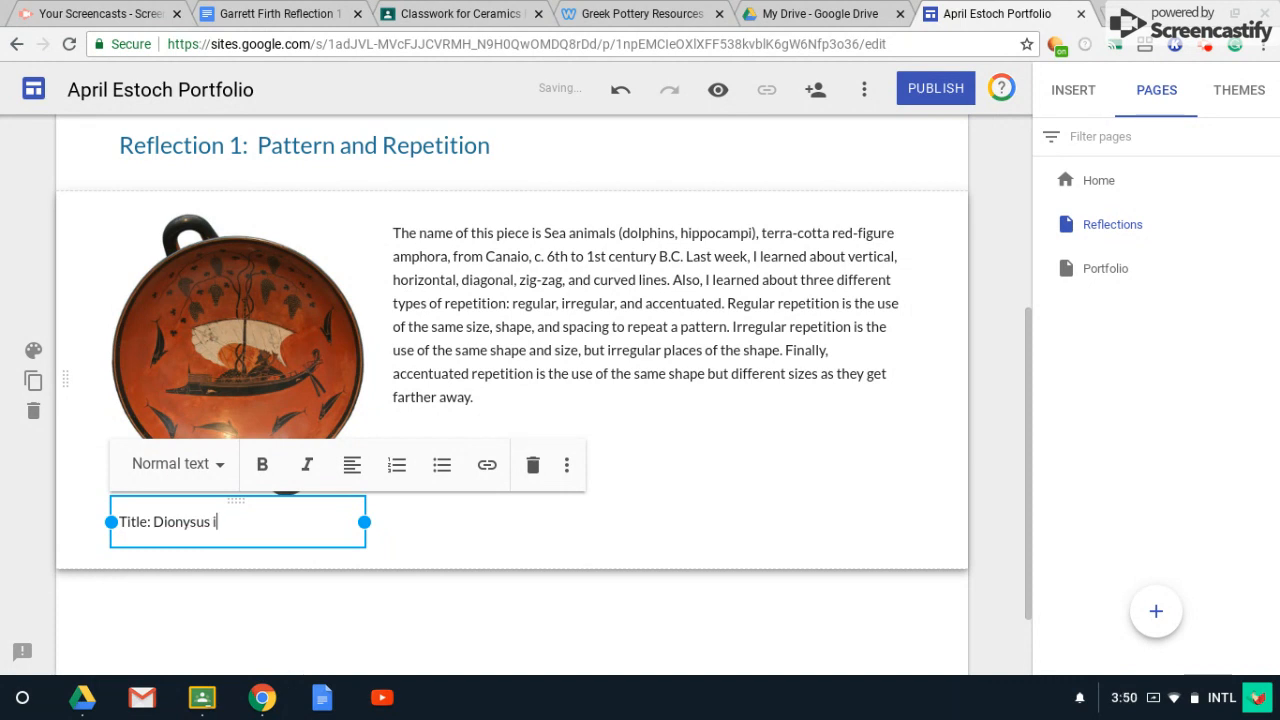
pyautogui.write('in h=')
pyautogui.write(' Ship')
pyautogui.press('Return')
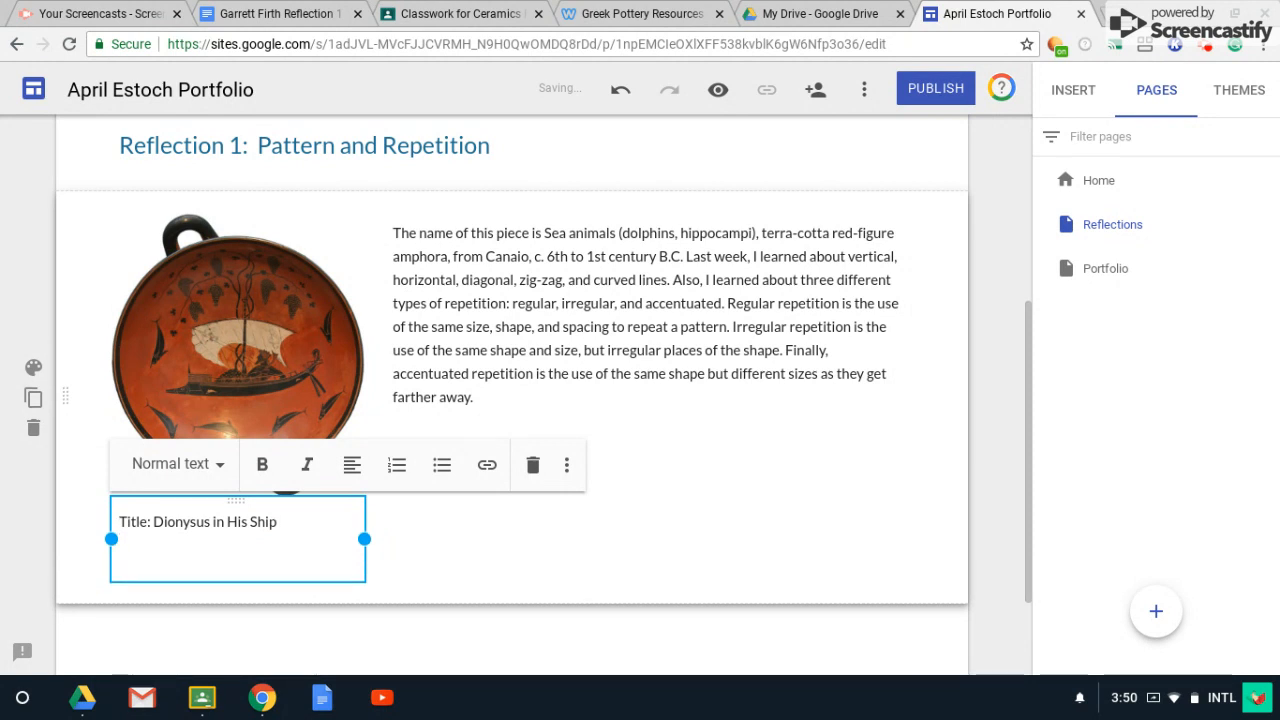
# Add Artist:, Date: and Size: lines below the title without bullets.
pyautogui.write('Artist:')
pyautogui.press('Return')
pyautogui.hotkey('ctrl', 'shift', '8')
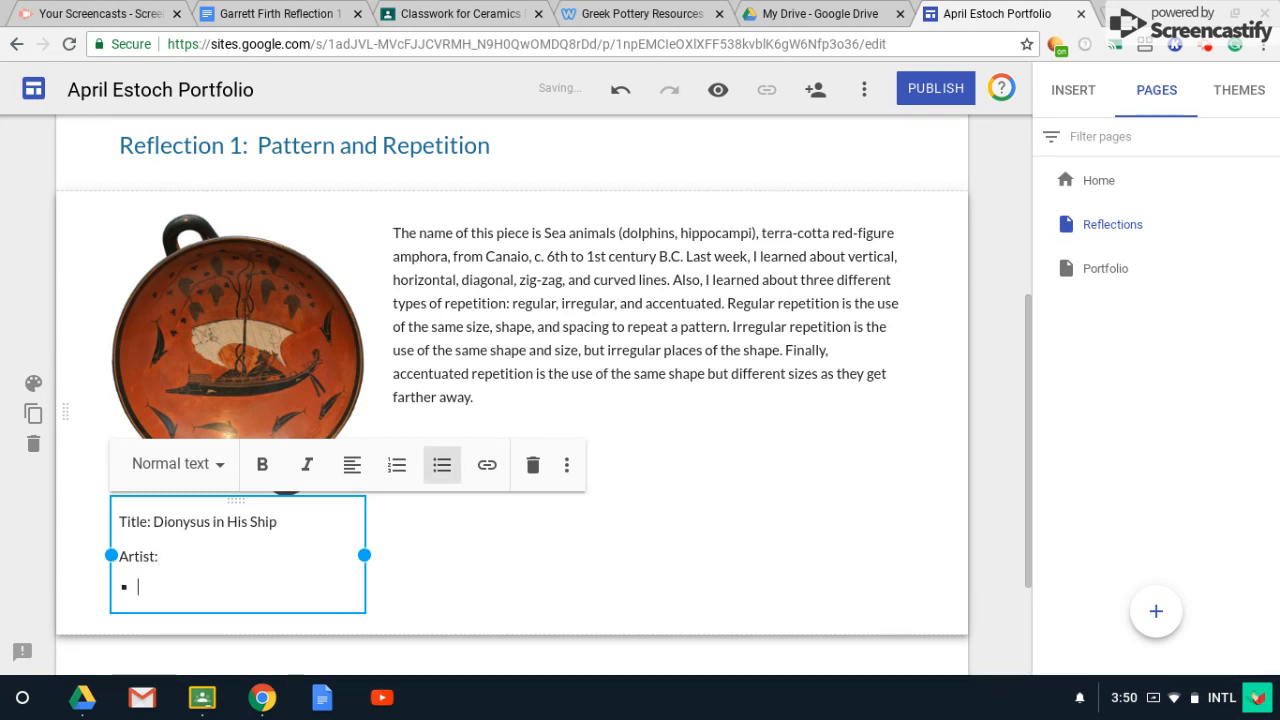
pyautogui.press('BackSpace')
pyautogui.write('Date')
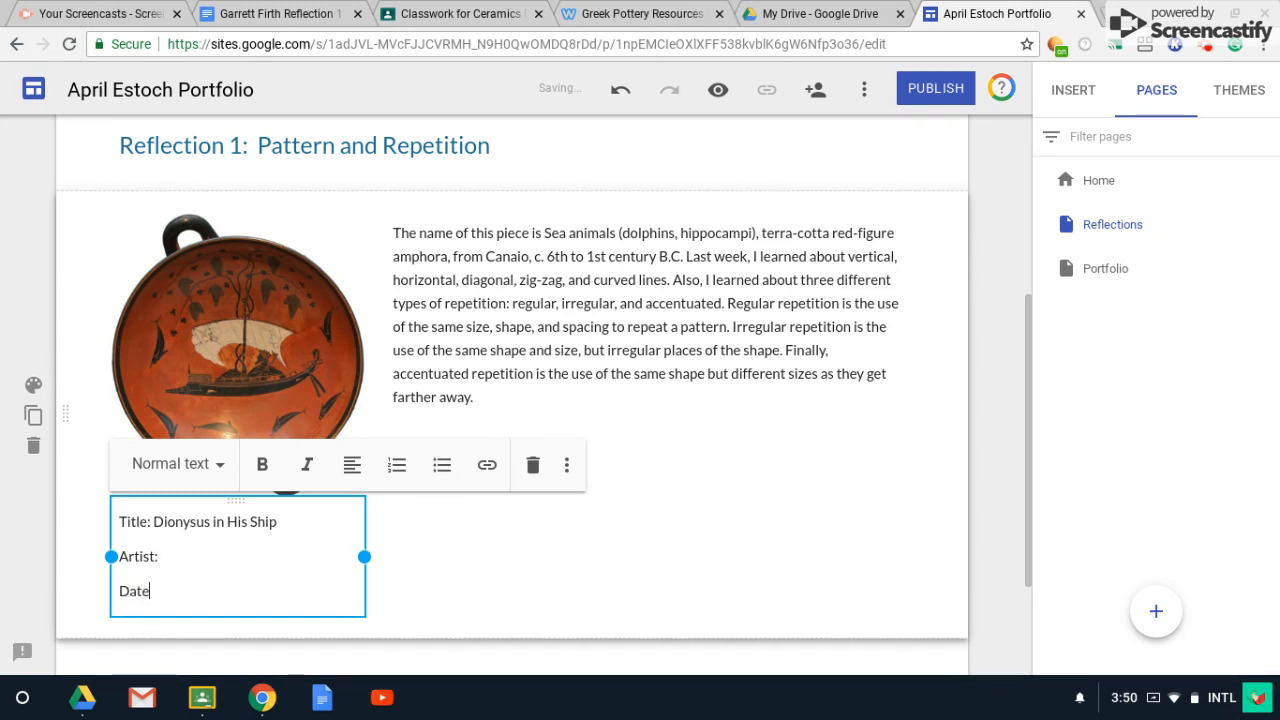
pyautogui.write(':')
pyautogui.press('Return')
pyautogui.press('BackSpace')
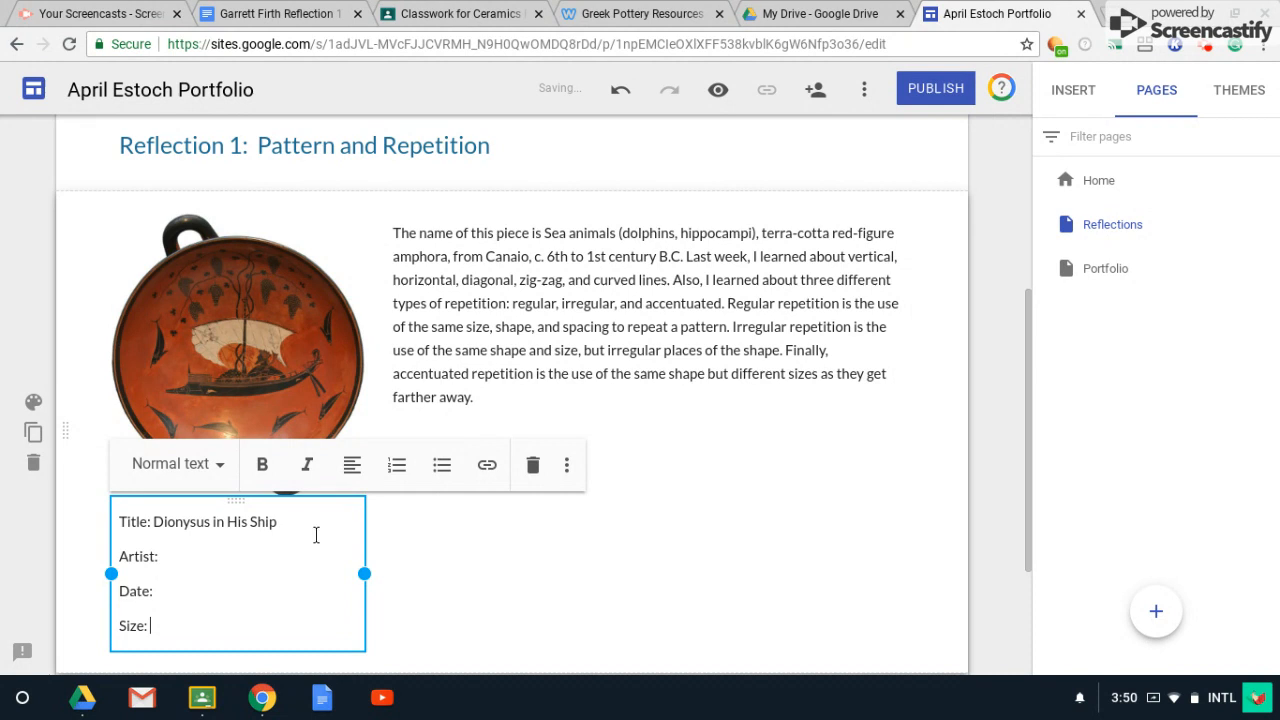
pyautogui.scroll(3, 756, 508)
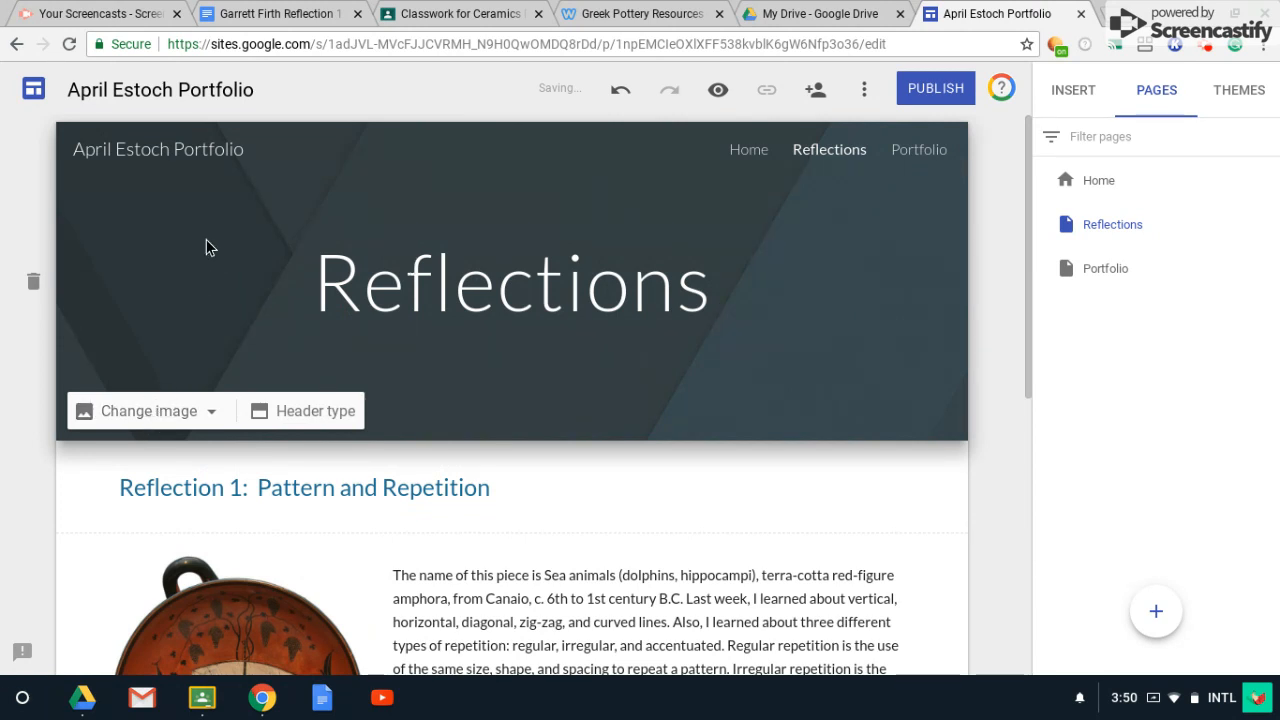
# Replace the Reflections header with a 'Potters wheel' search photo of hands shaping clay.
pyautogui.click(168, 419)
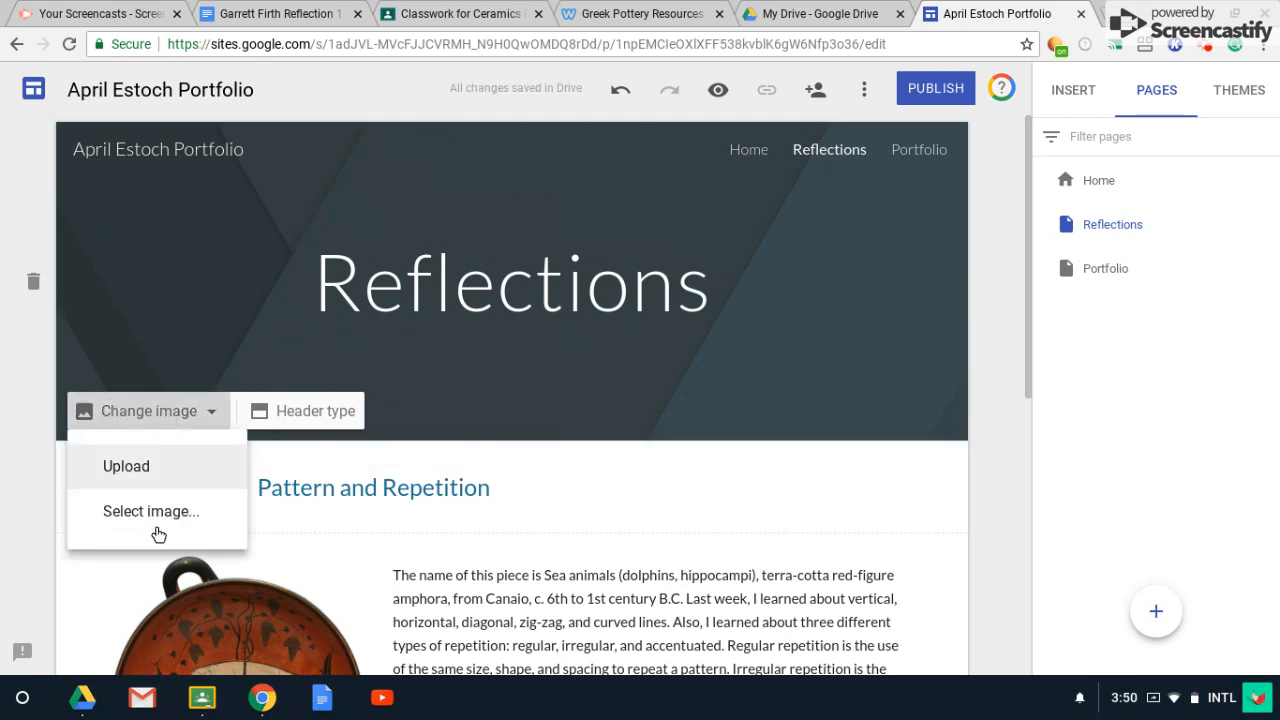
pyautogui.click(151, 511)
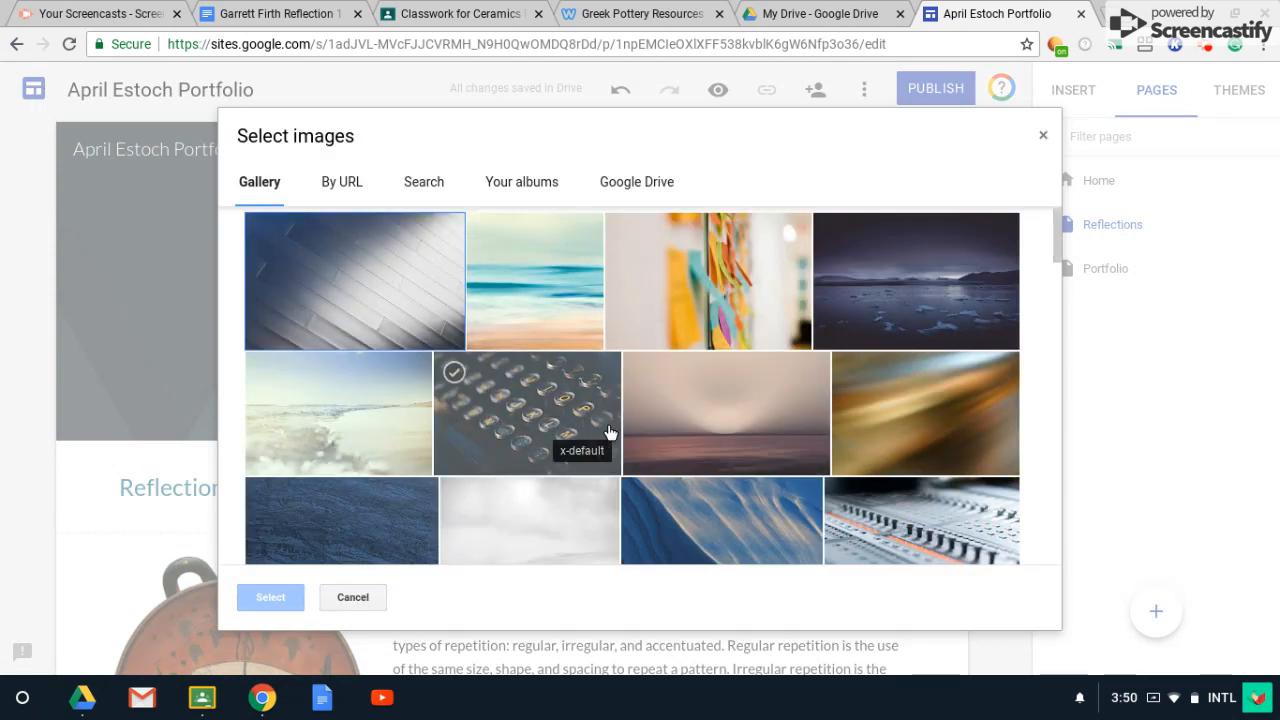
pyautogui.scroll(-1, 626, 430)
pyautogui.scroll(1, 626, 430)
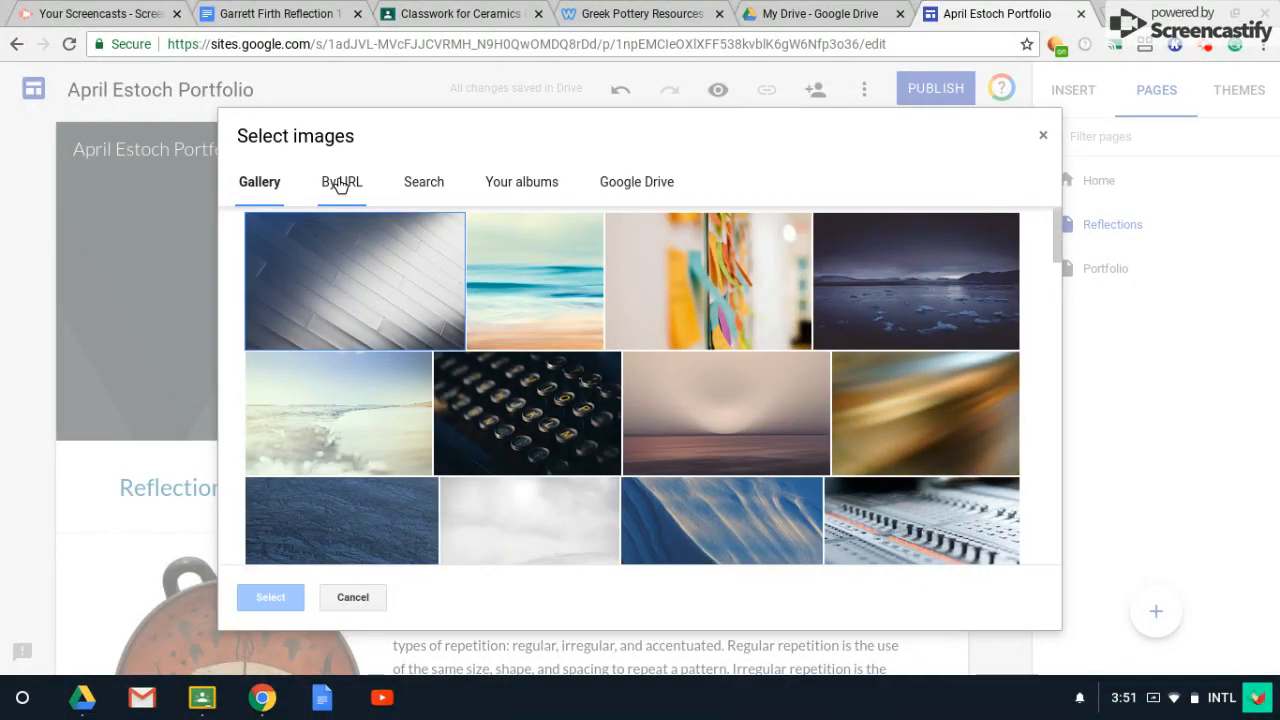
pyautogui.click(430, 184)
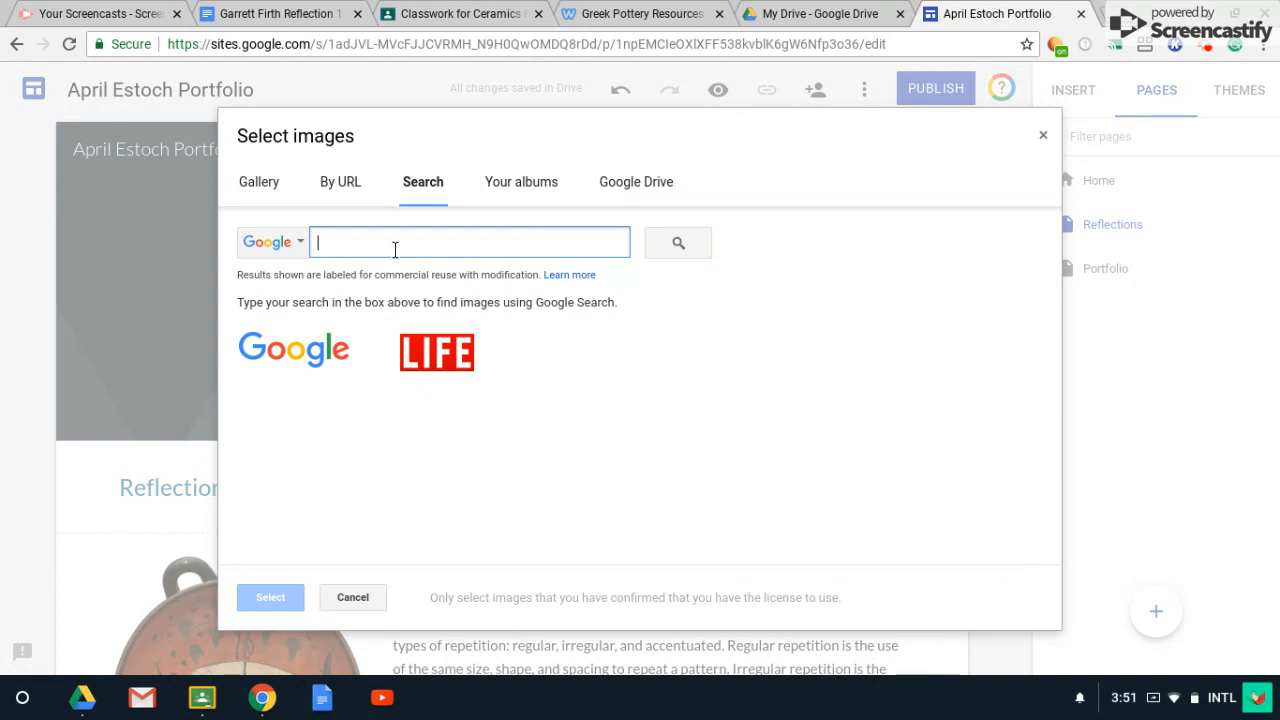
pyautogui.write('Potters wheel')
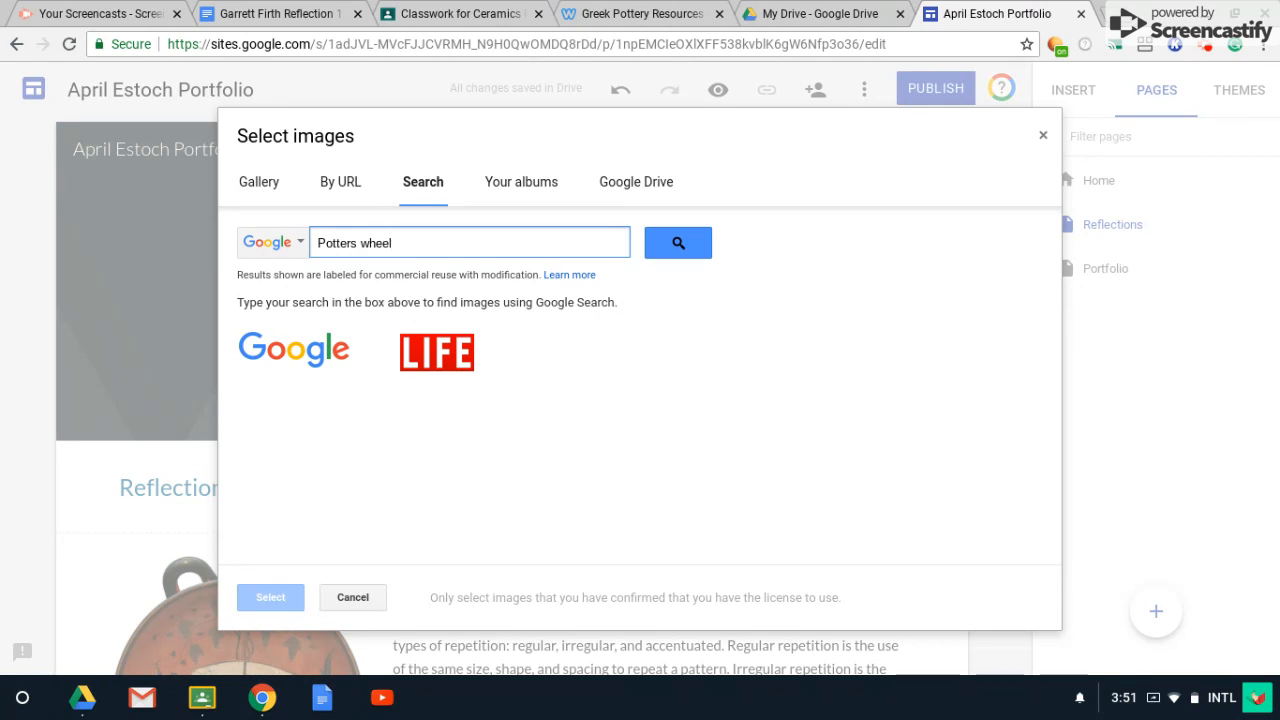
pyautogui.press('Return')
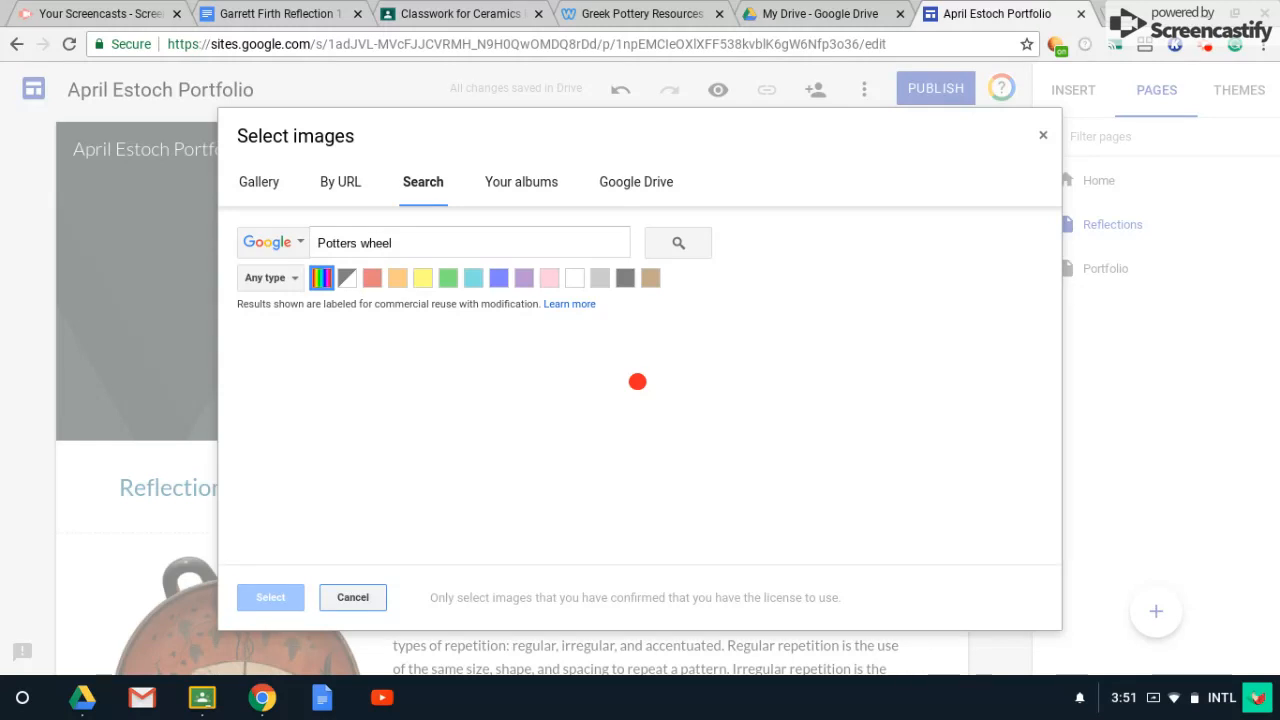
pyautogui.click(436, 371)
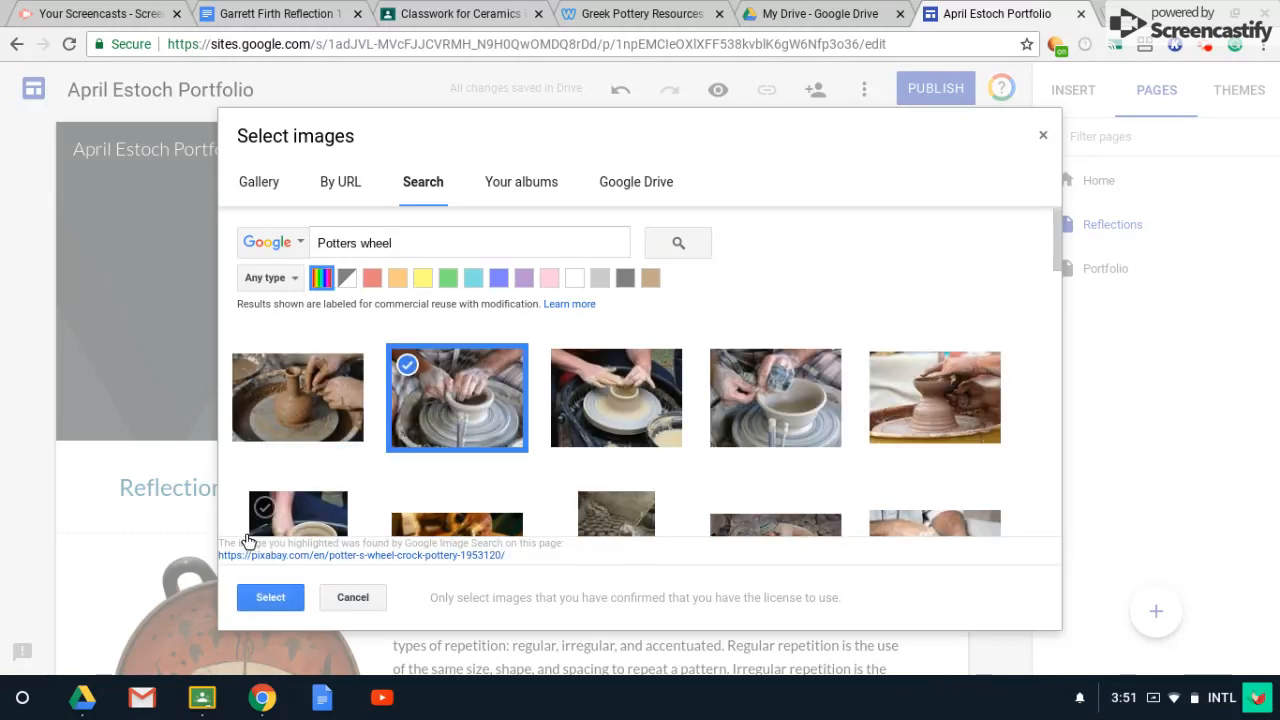
pyautogui.click(270, 597)
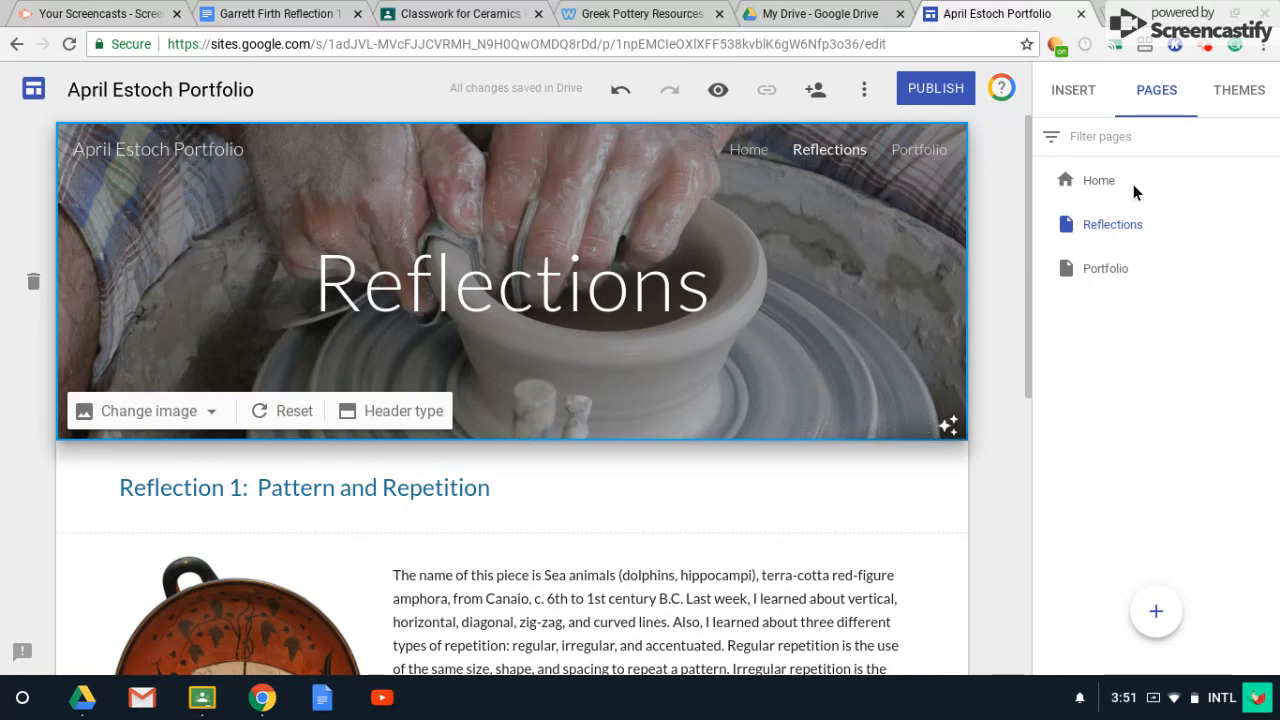
# Give the Reflection 1 heading section the blue Emphasis 2 section style.
pyautogui.click(1098, 180)
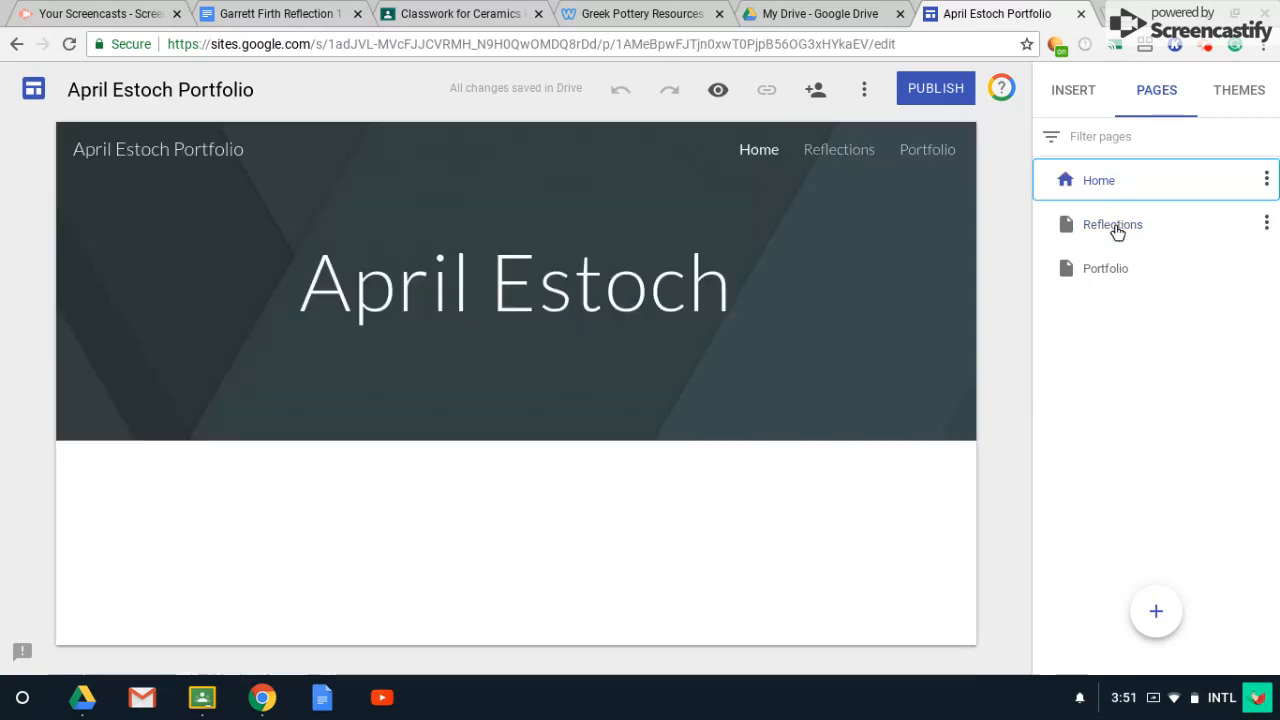
pyautogui.click(1117, 229)
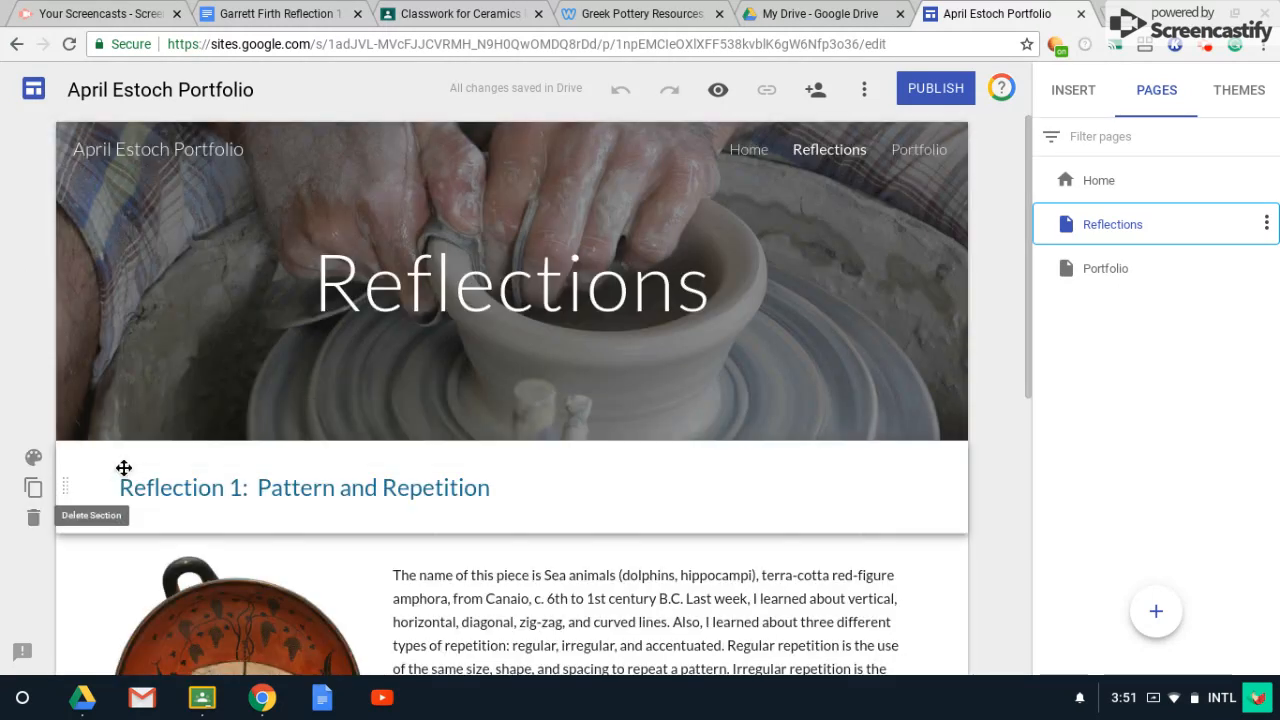
pyautogui.click(35, 458)
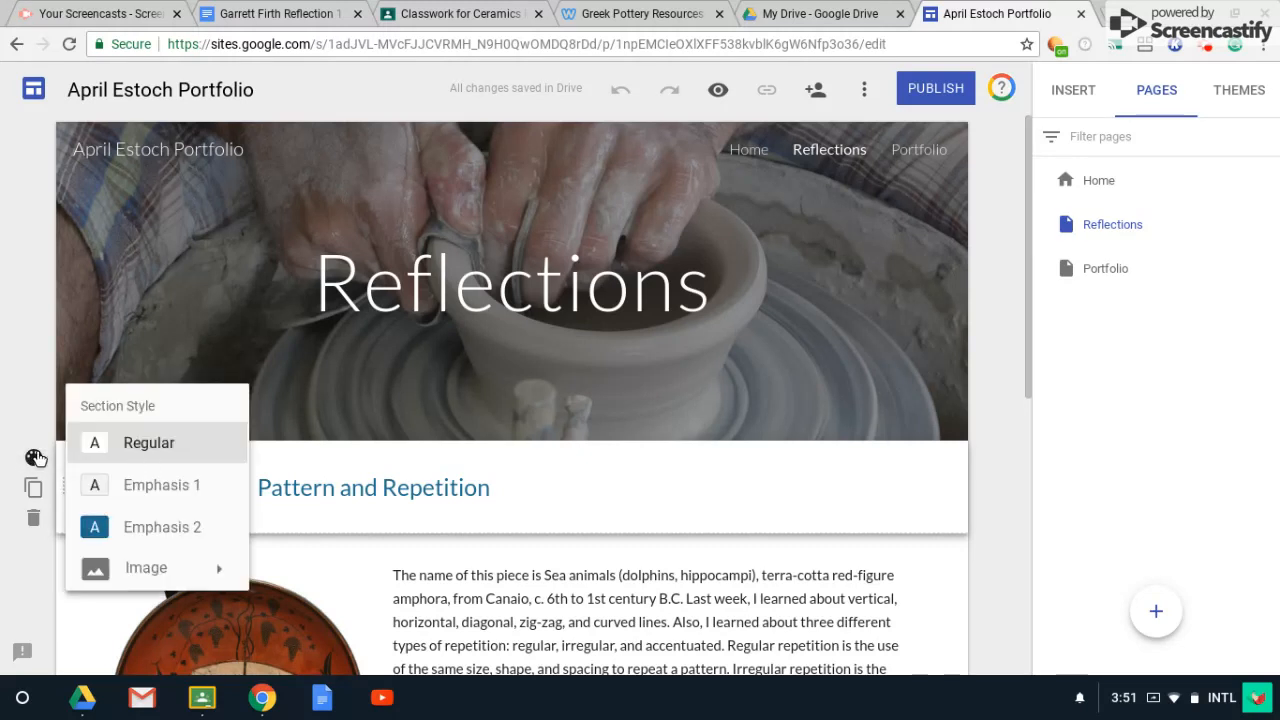
pyautogui.click(155, 528)
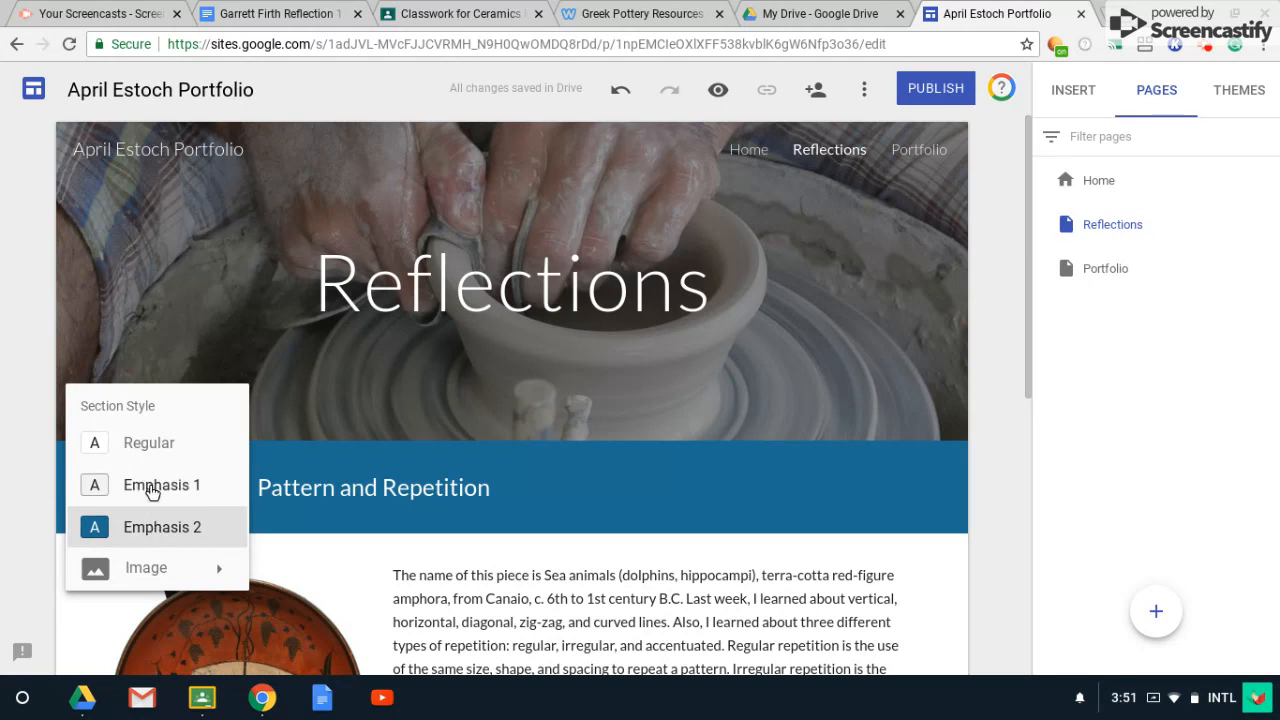
pyautogui.click(150, 488)
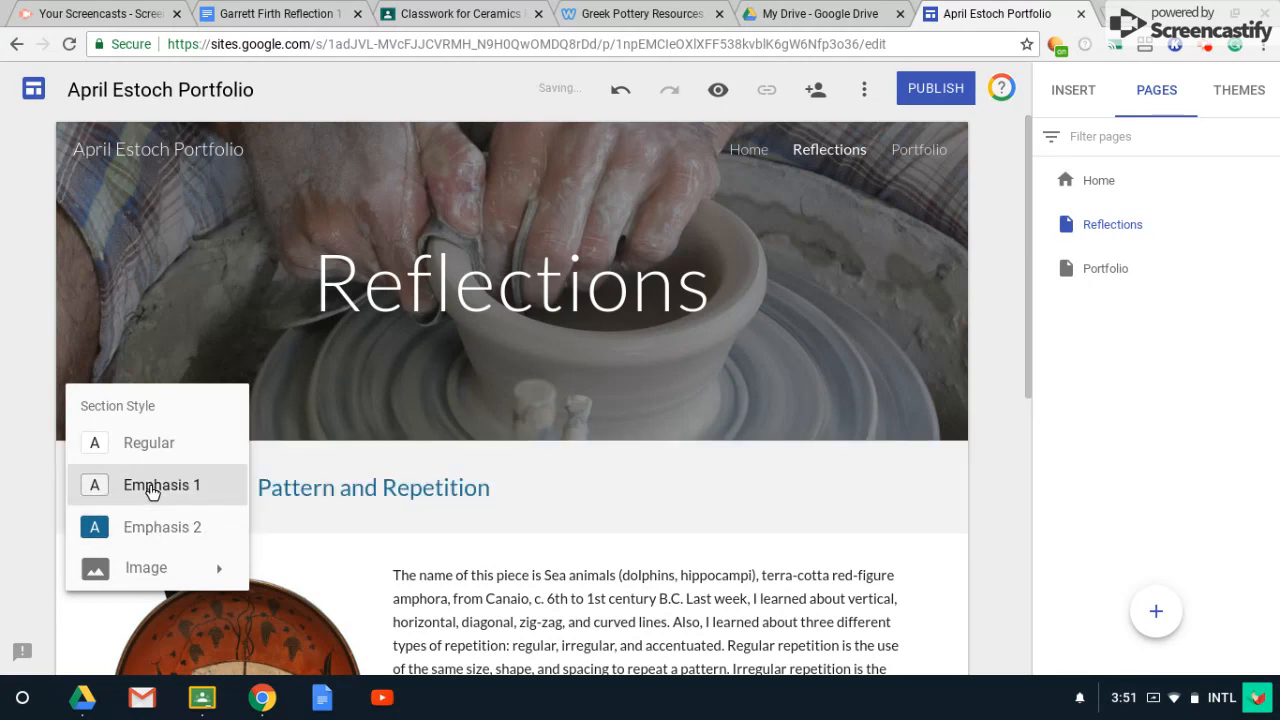
pyautogui.click(128, 532)
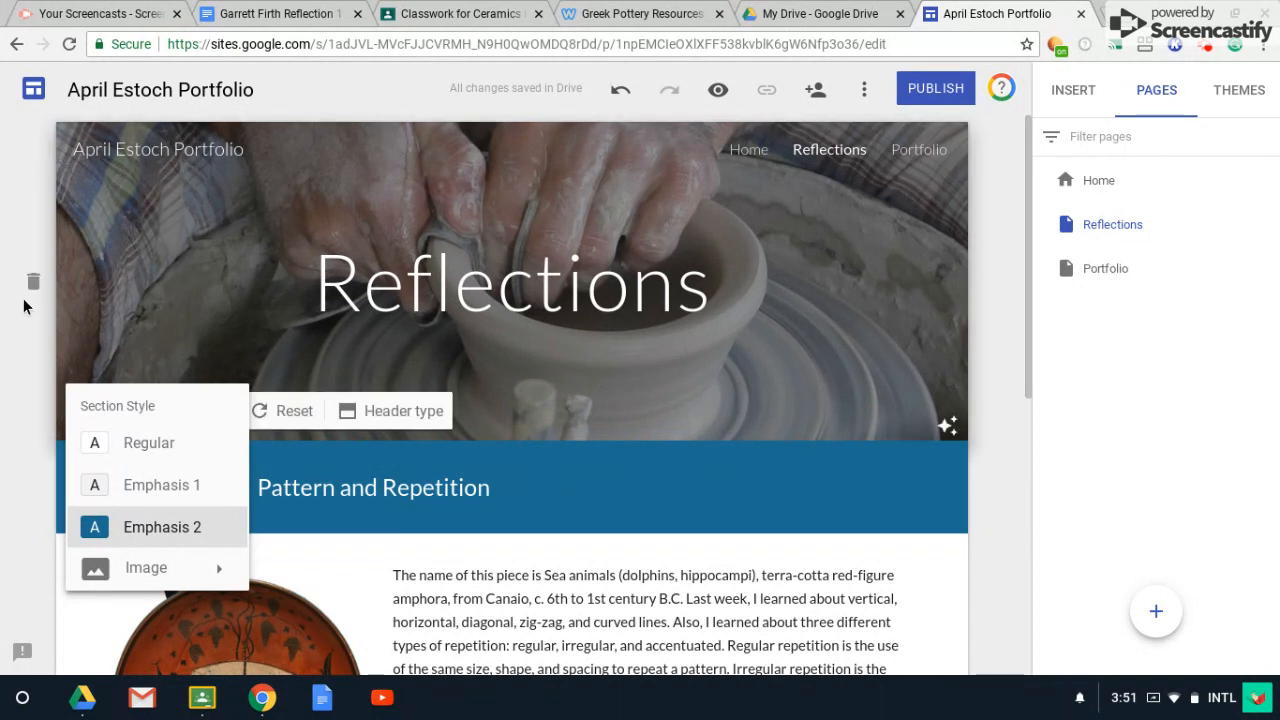
pyautogui.scroll(-4, 22, 360)
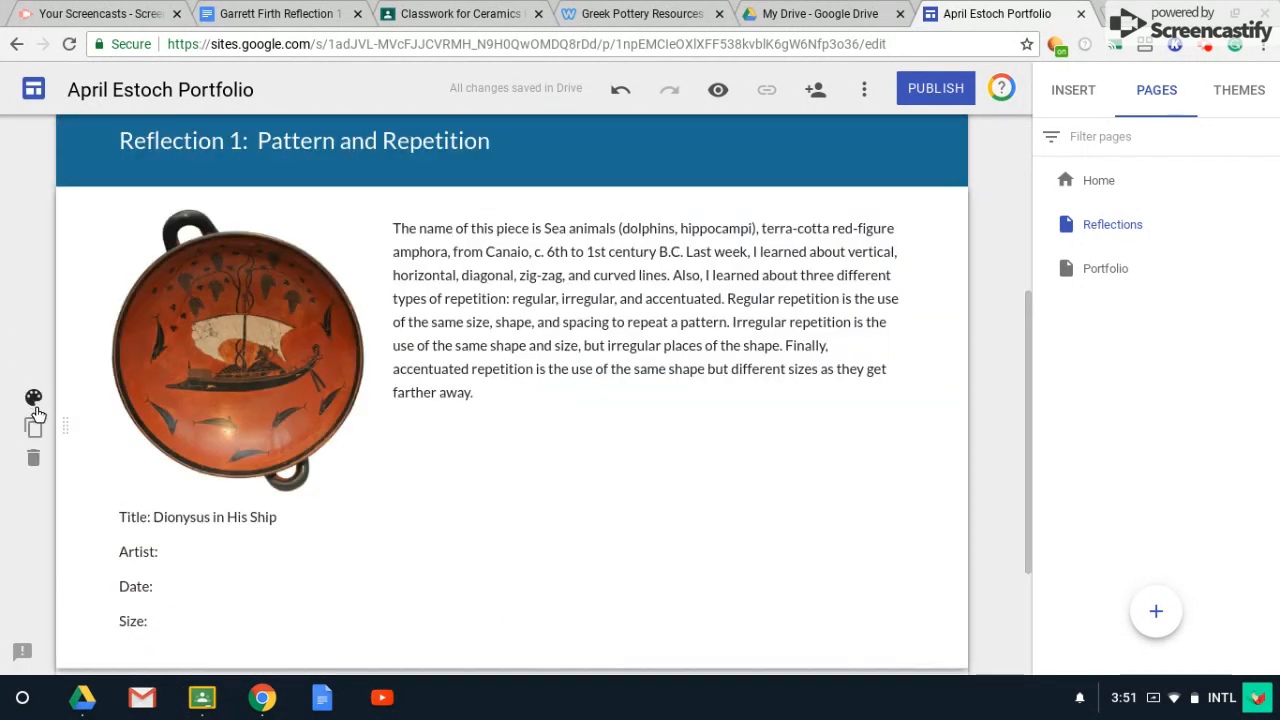
pyautogui.click(33, 397)
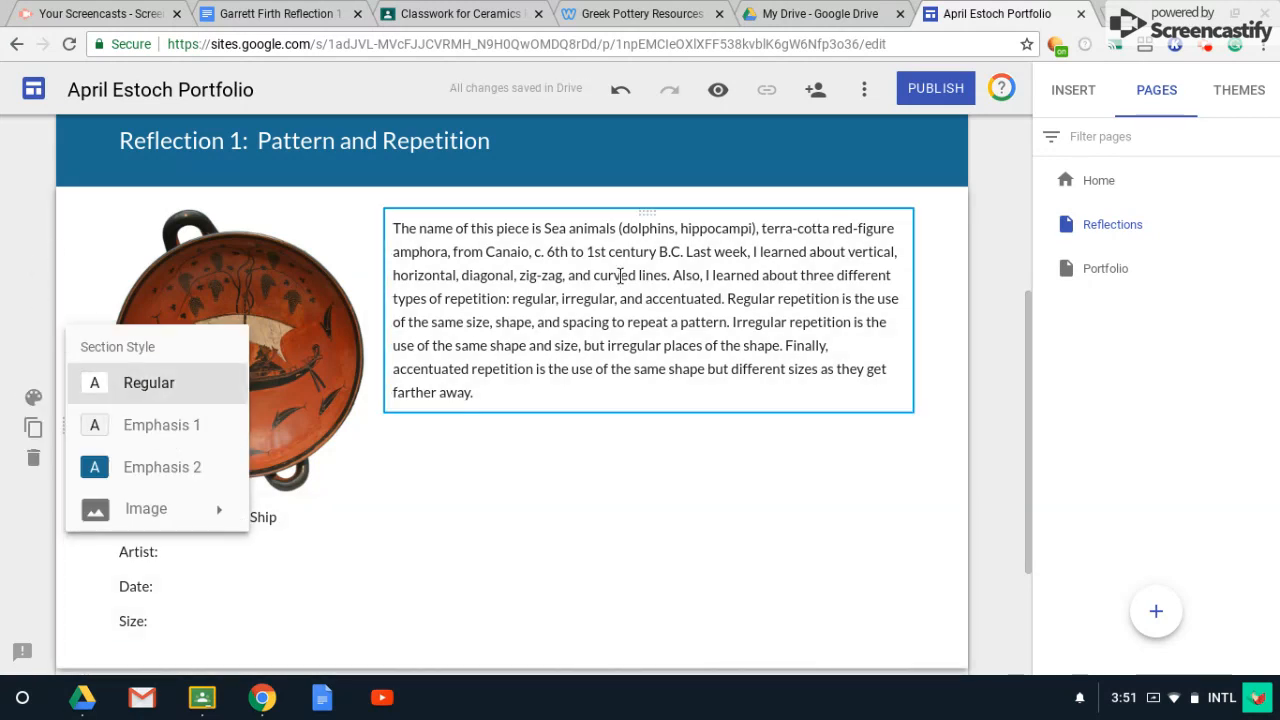
pyautogui.scroll(3, 511, 453)
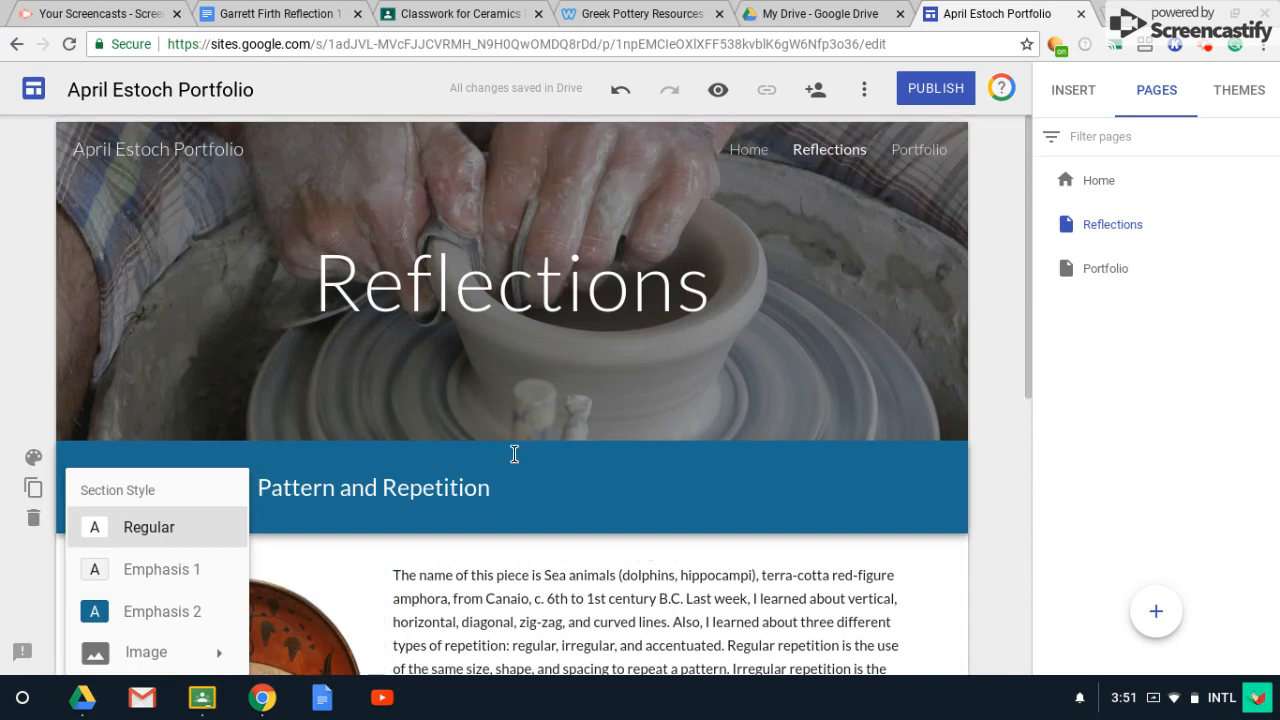
# Apply the Impression theme to the site, trying the green colour.
pyautogui.click(1245, 92)
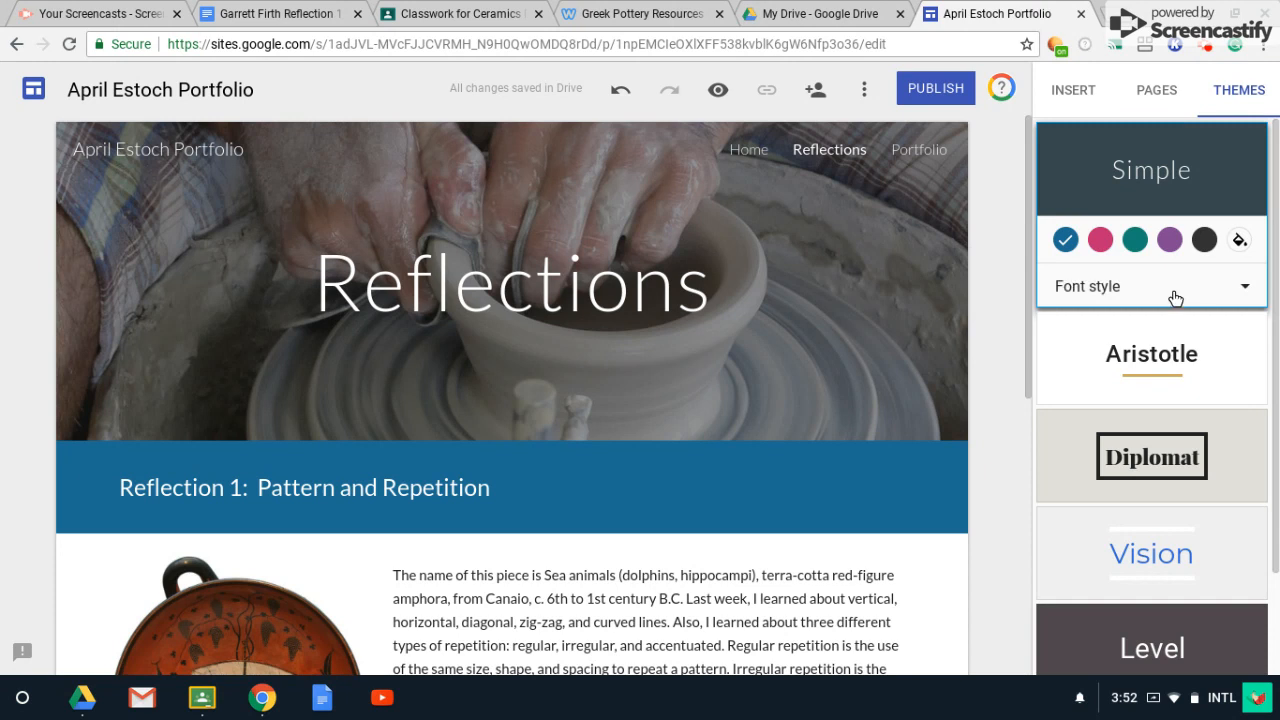
pyautogui.scroll(-1, 1177, 304)
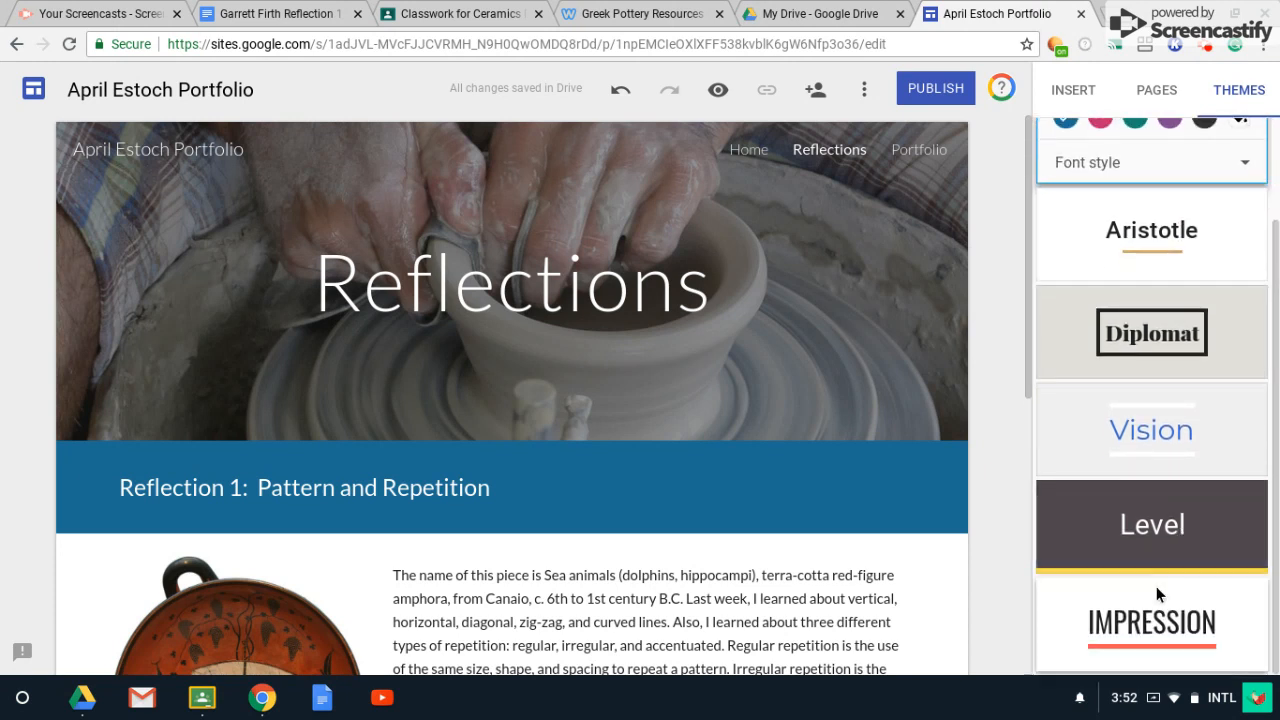
pyautogui.click(1153, 622)
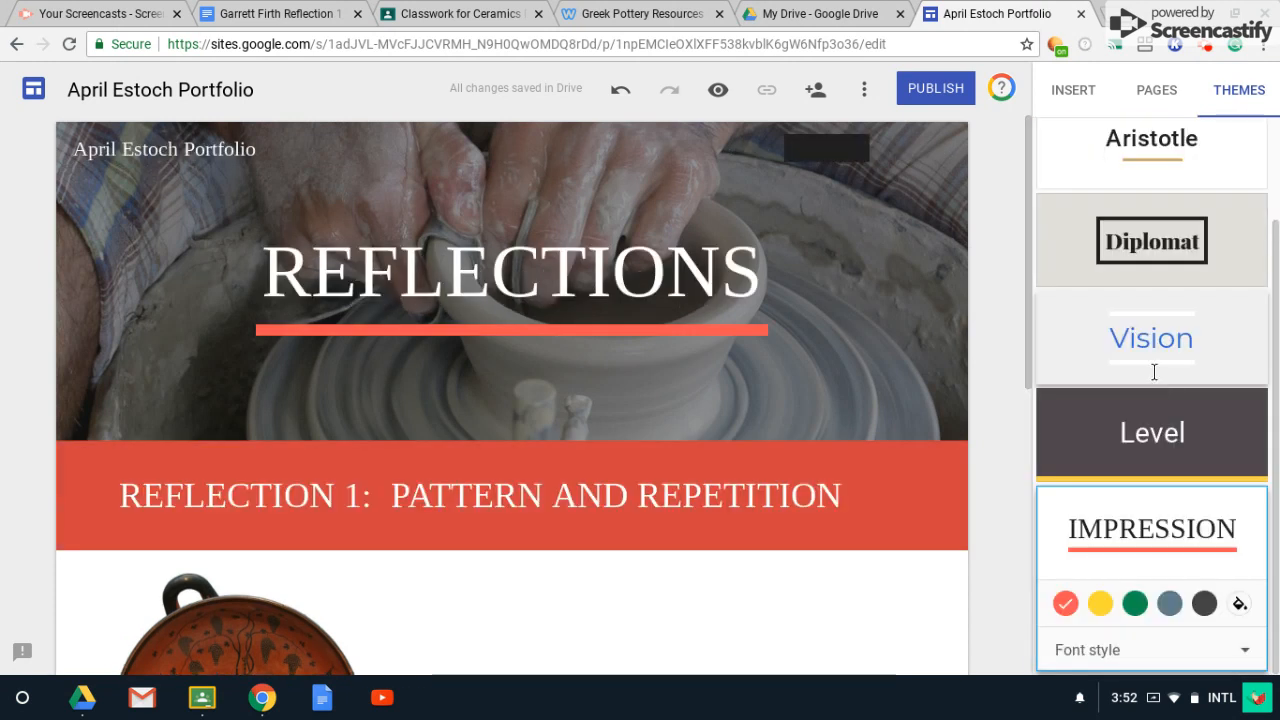
pyautogui.click(1133, 603)
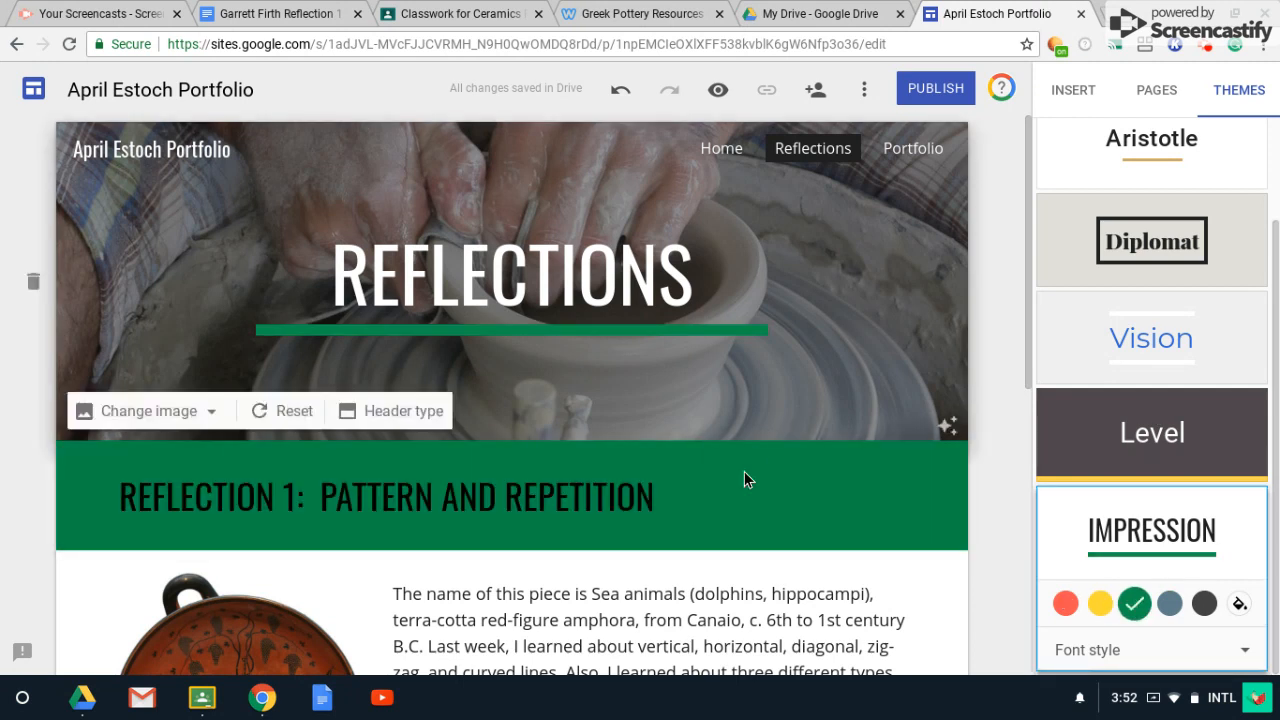
# Set the Reflection 1 heading band to Emphasis 2 under the new theme.
pyautogui.moveTo(129, 477)
pyautogui.click(33, 466)
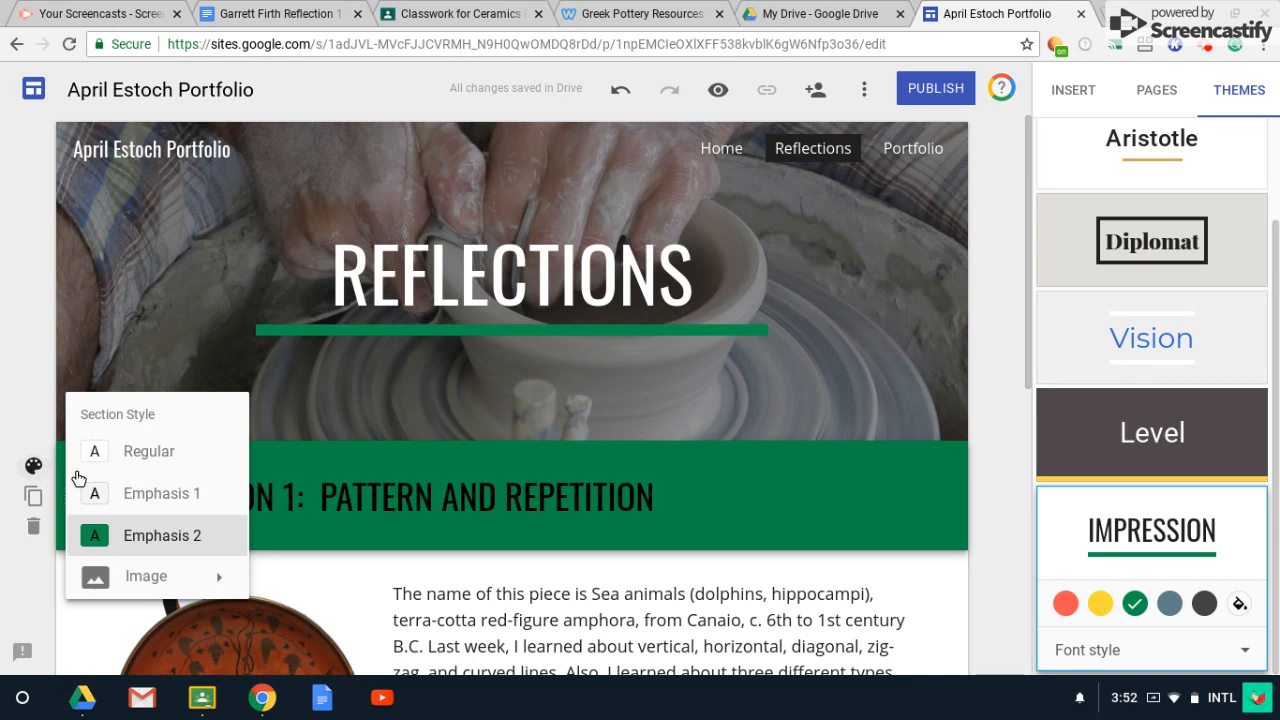
pyautogui.click(163, 500)
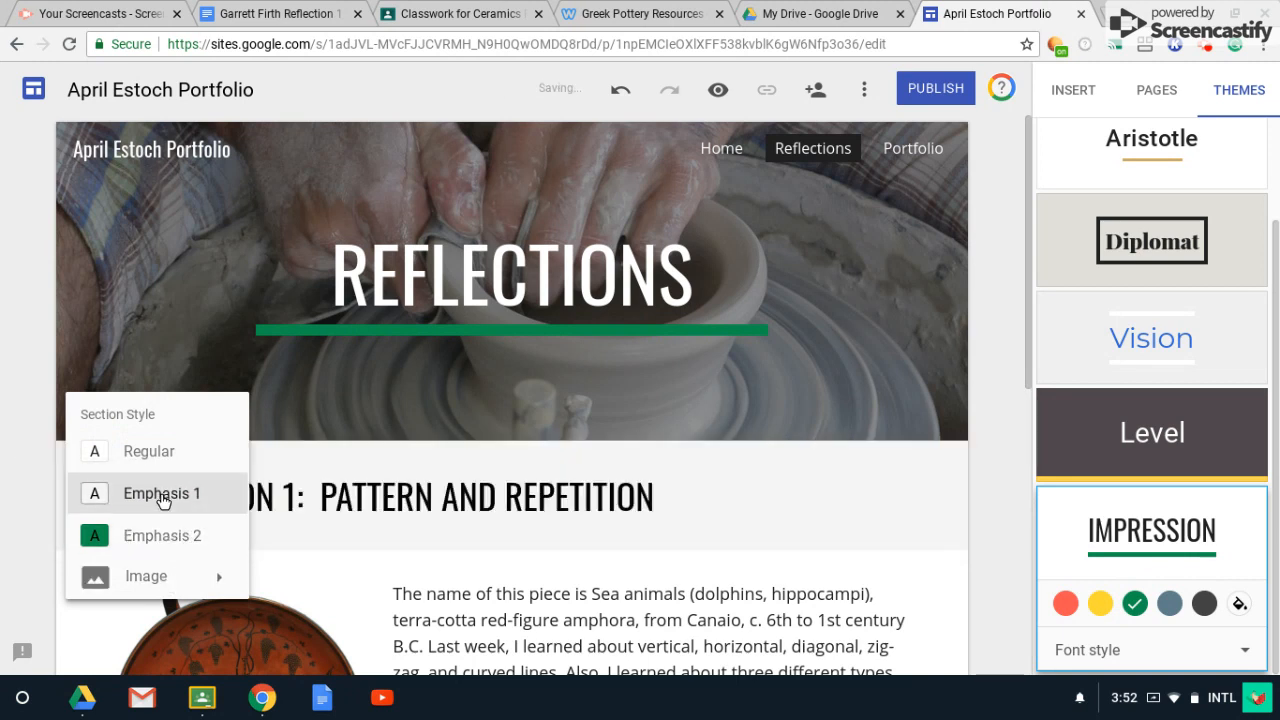
pyautogui.click(137, 452)
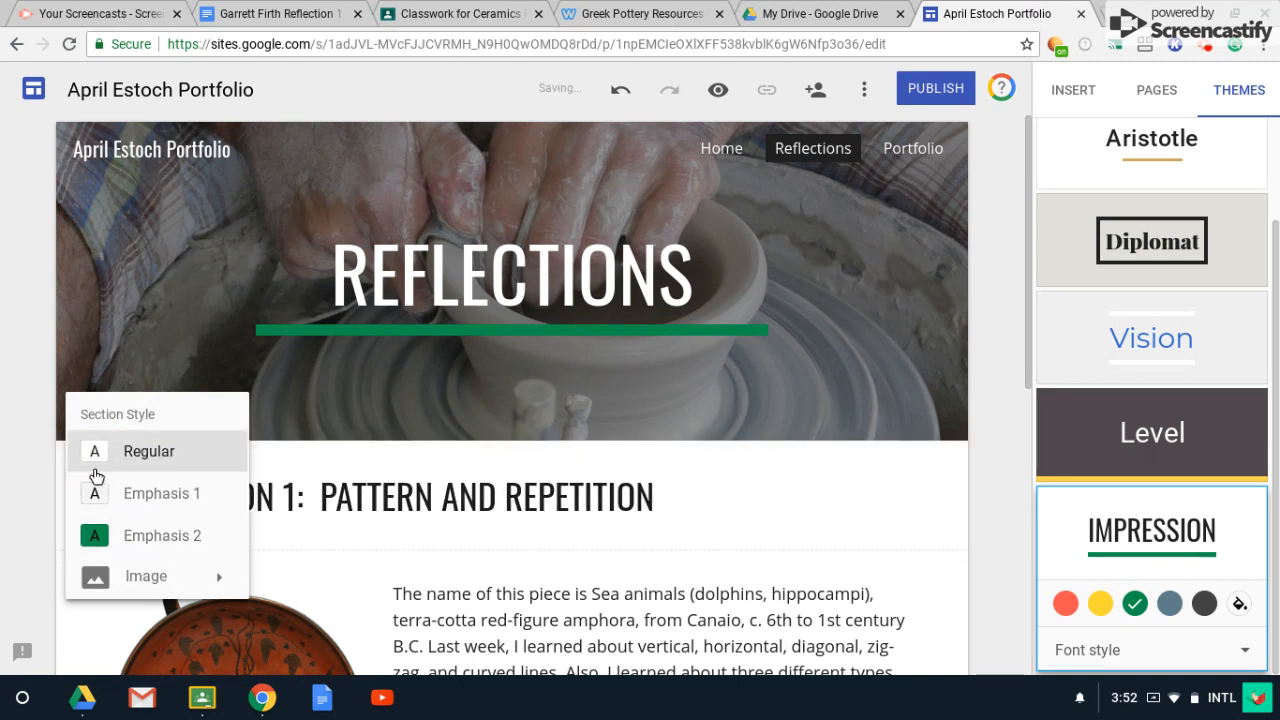
pyautogui.click(148, 538)
pyautogui.click(573, 494)
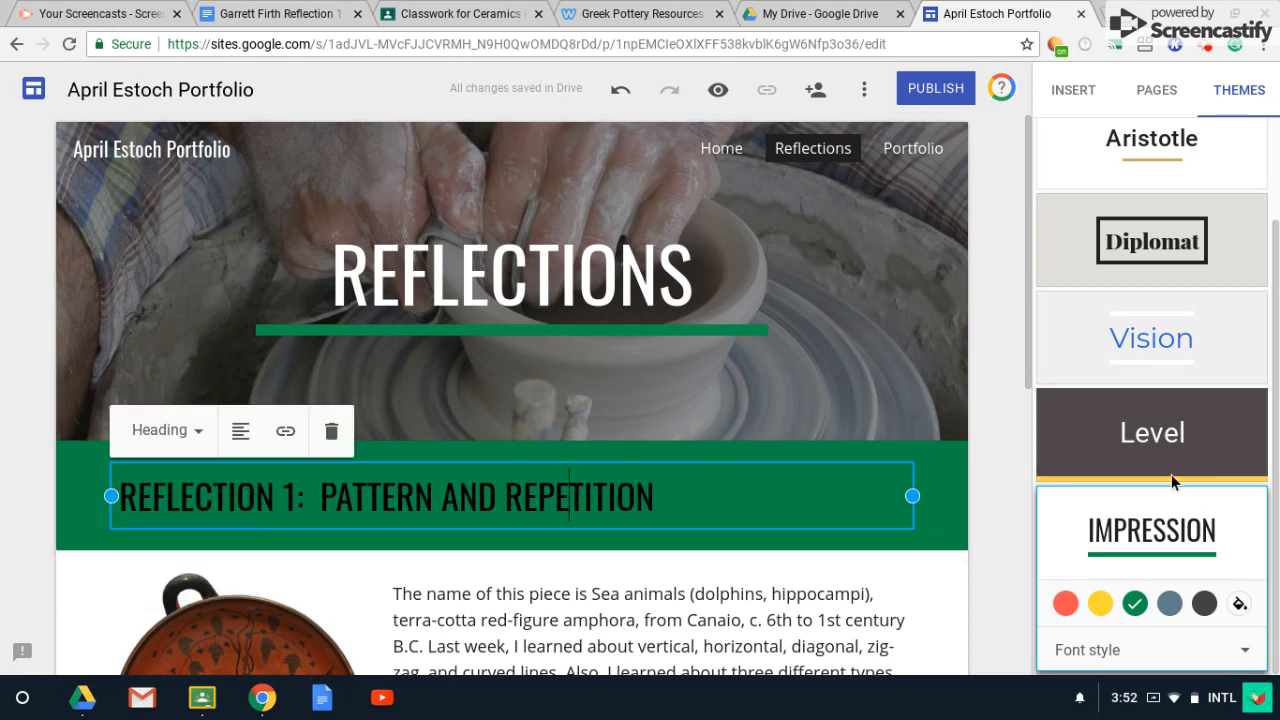
# Change the Impression theme colour to red, then go to the Home page.
pyautogui.click(1066, 603)
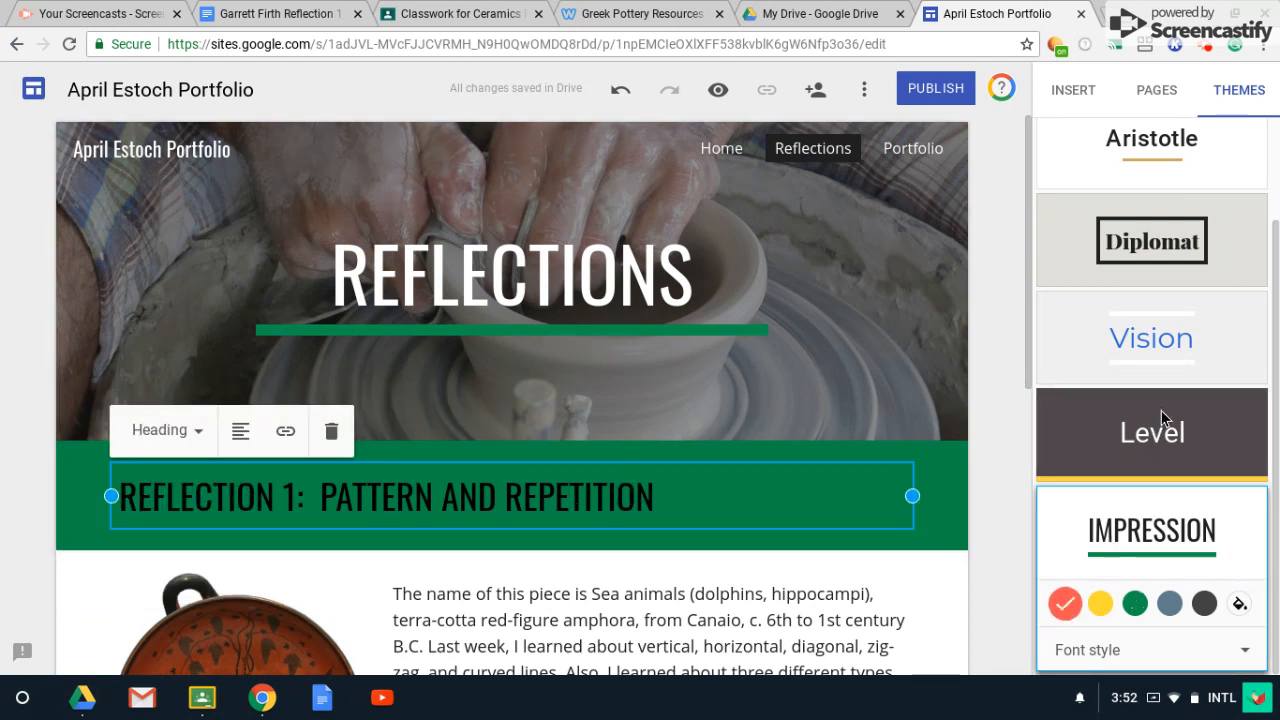
pyautogui.scroll(-5, 851, 441)
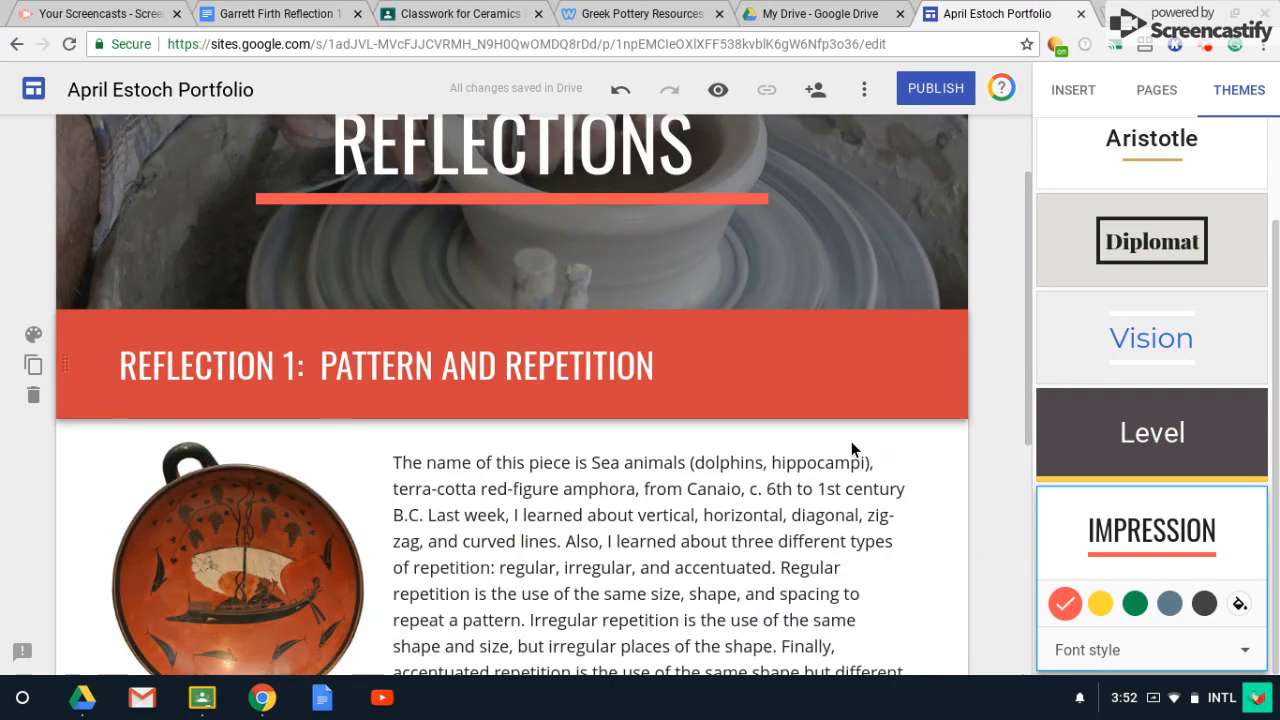
pyautogui.scroll(-1, 852, 443)
pyautogui.scroll(5, 852, 443)
pyautogui.scroll(-3, 852, 443)
pyautogui.scroll(2, 852, 443)
pyautogui.scroll(2, 851, 444)
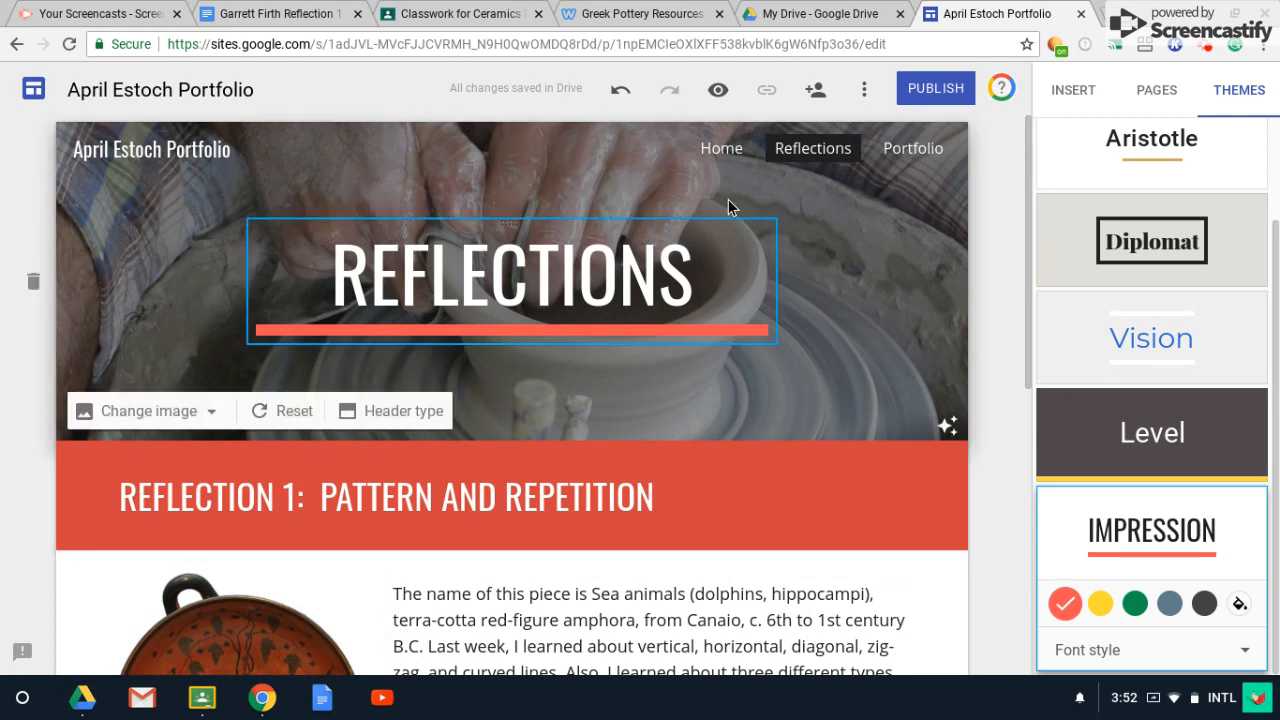
pyautogui.click(722, 152)
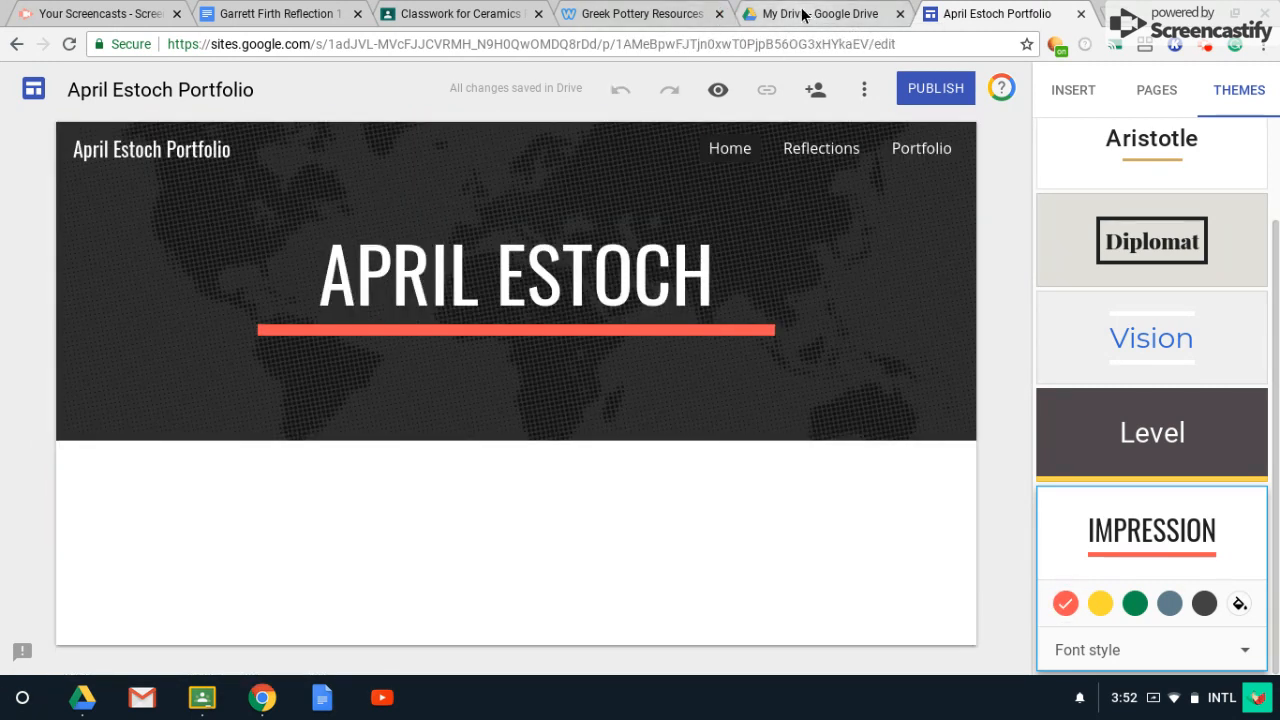
# In Classroom, expand Website set up and open the teacher's example portfolio link.
pyautogui.click(412, 14)
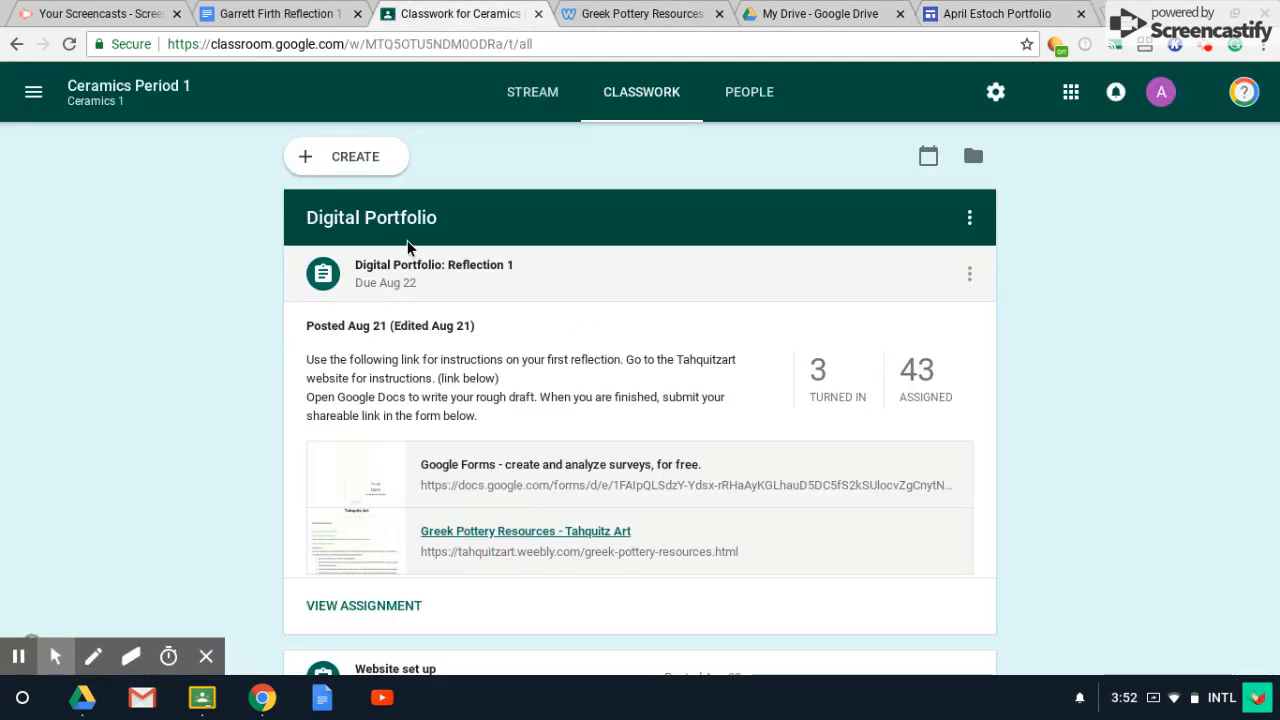
pyautogui.click(466, 278)
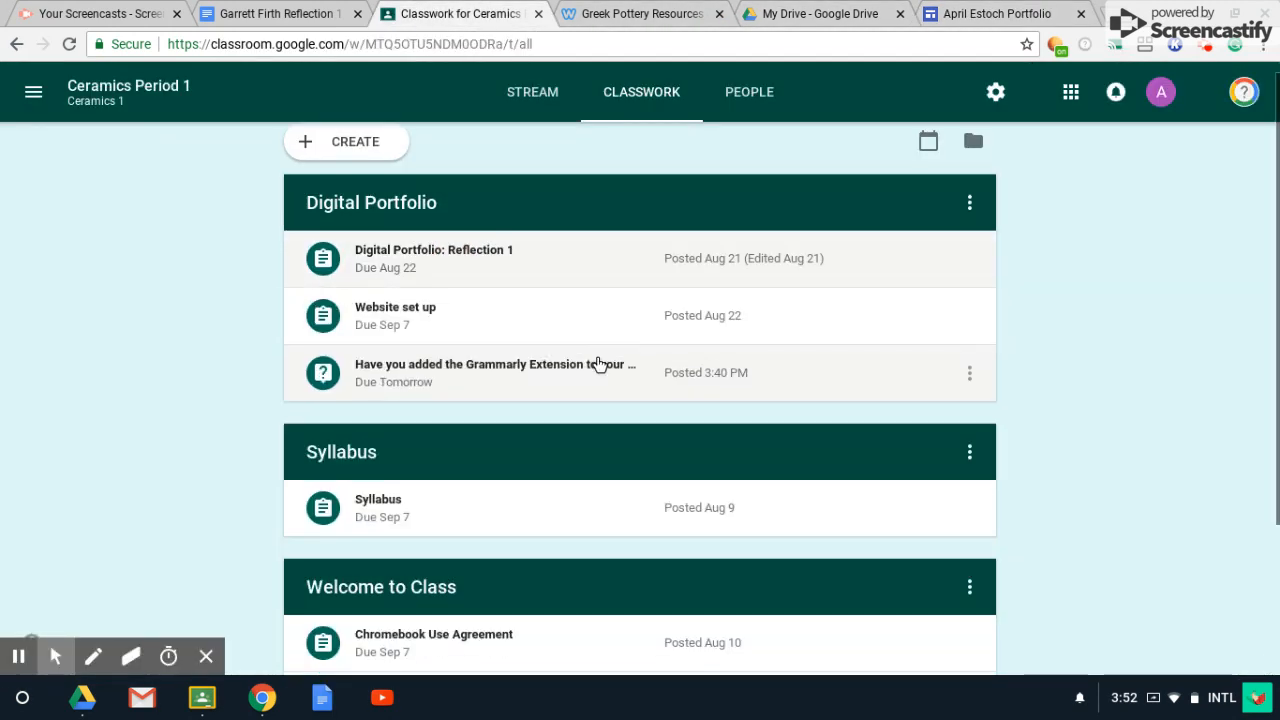
pyautogui.click(423, 312)
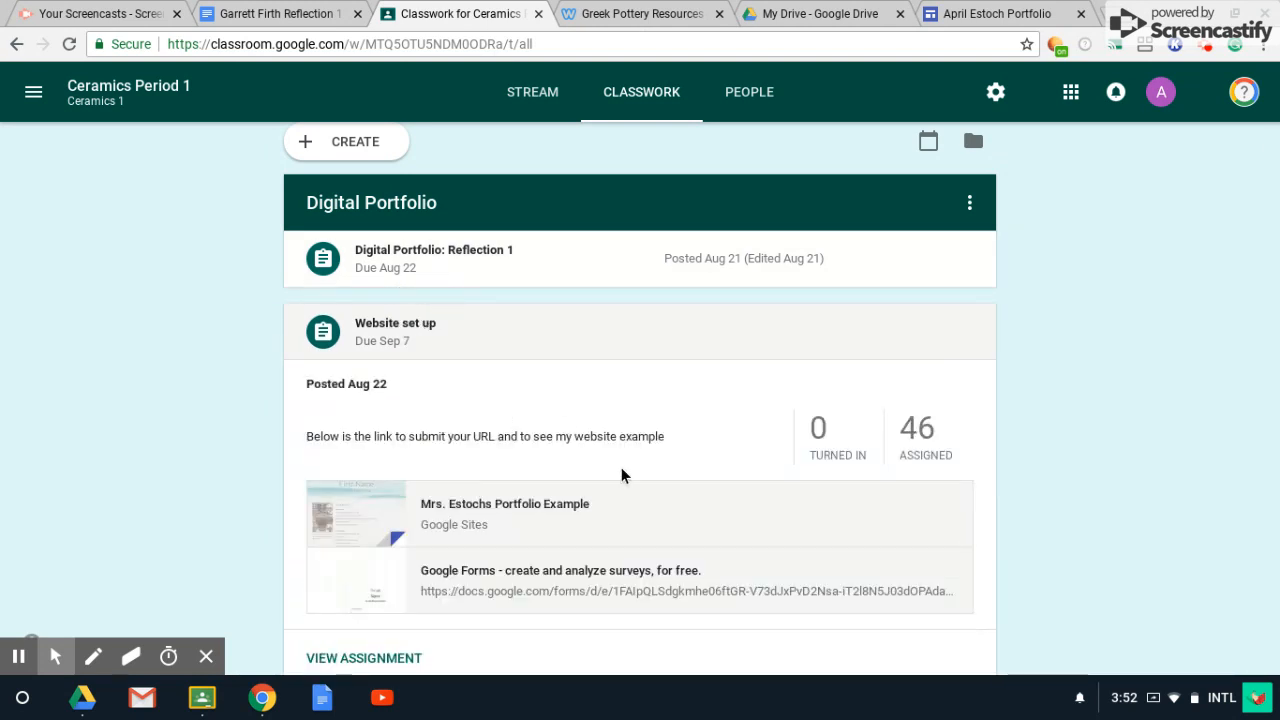
pyautogui.click(509, 506)
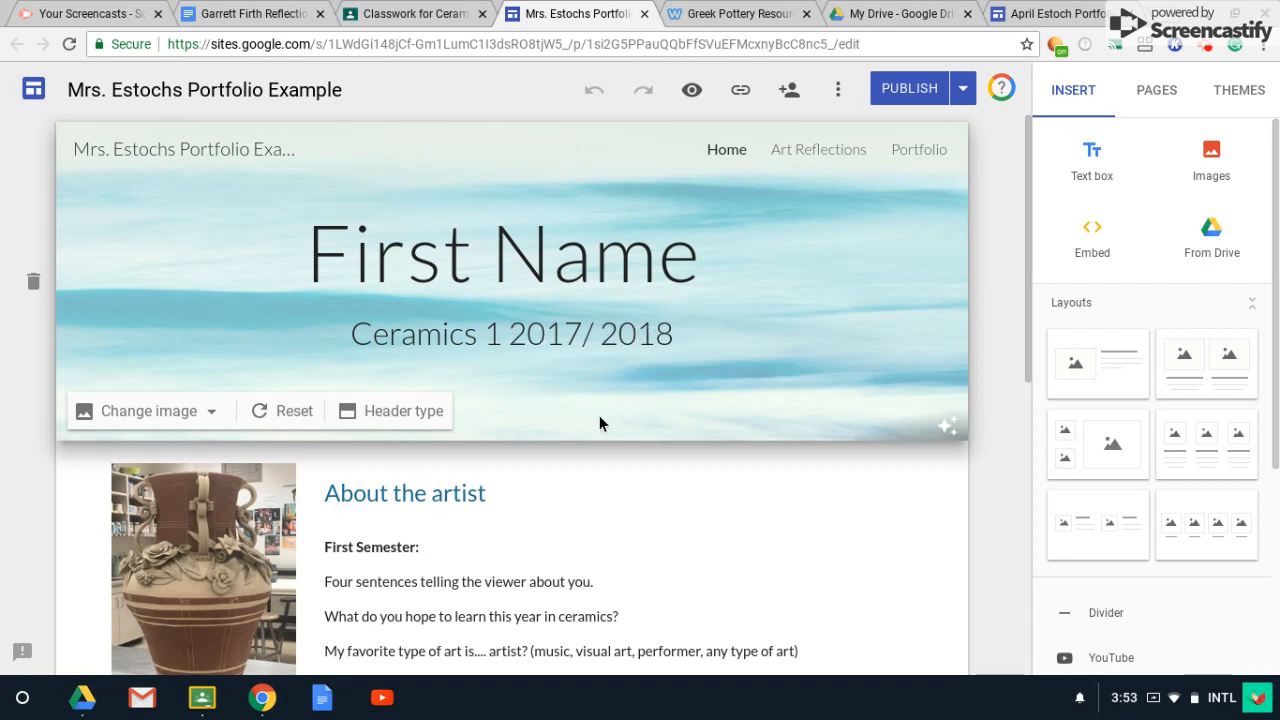
# Scroll the example site's About the artist section, then open its Portfolio page.
pyautogui.scroll(-3, 600, 425)
pyautogui.scroll(-4, 600, 418)
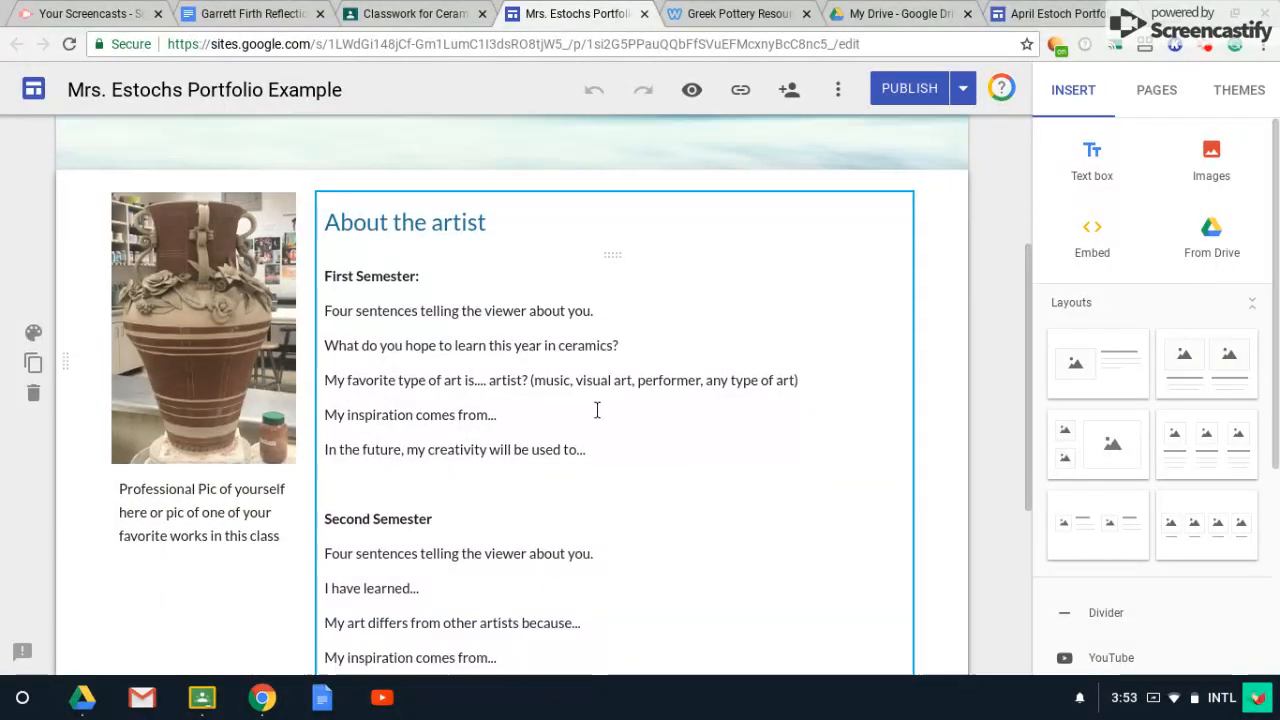
pyautogui.scroll(1, 594, 407)
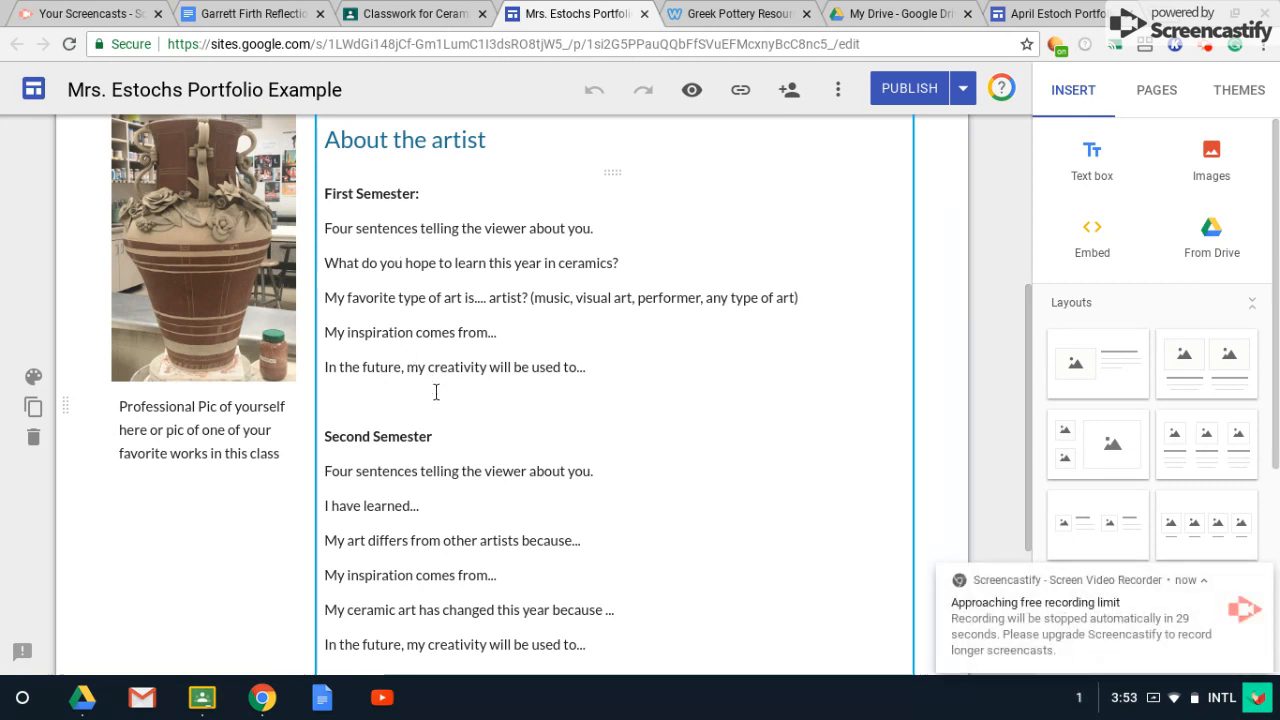
pyautogui.scroll(-1, 434, 391)
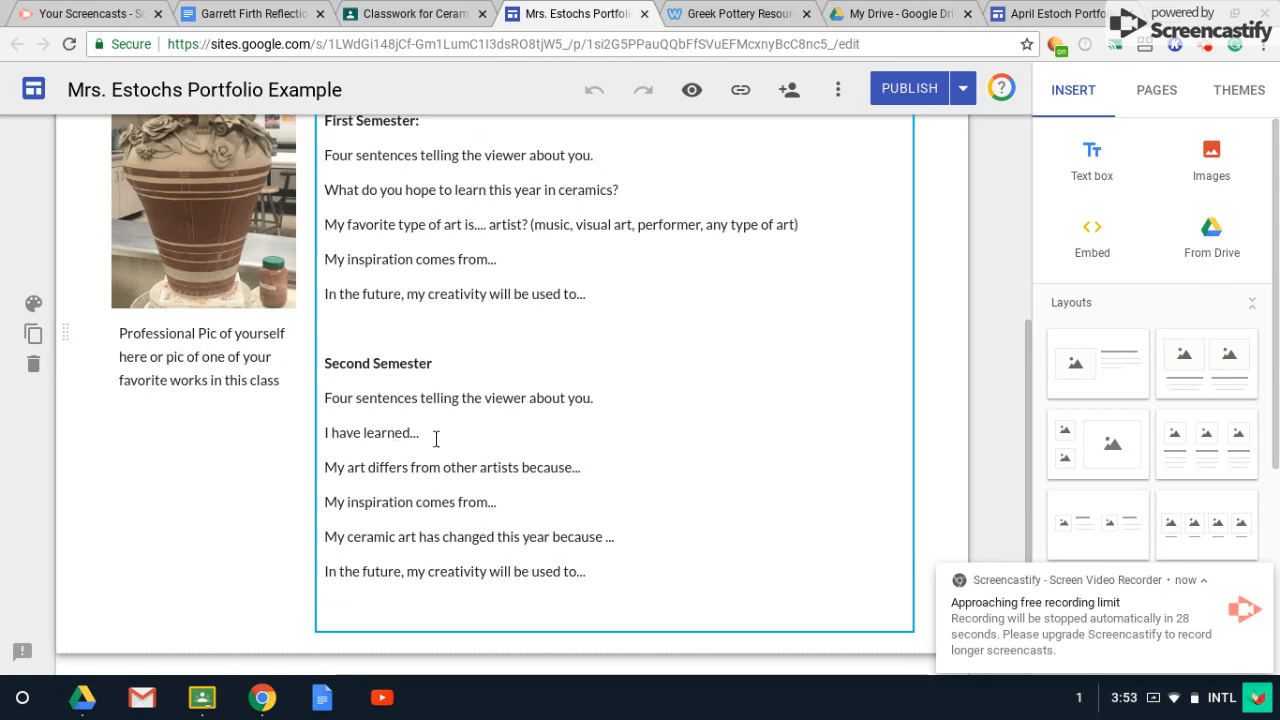
pyautogui.scroll(5, 436, 439)
pyautogui.click(920, 150)
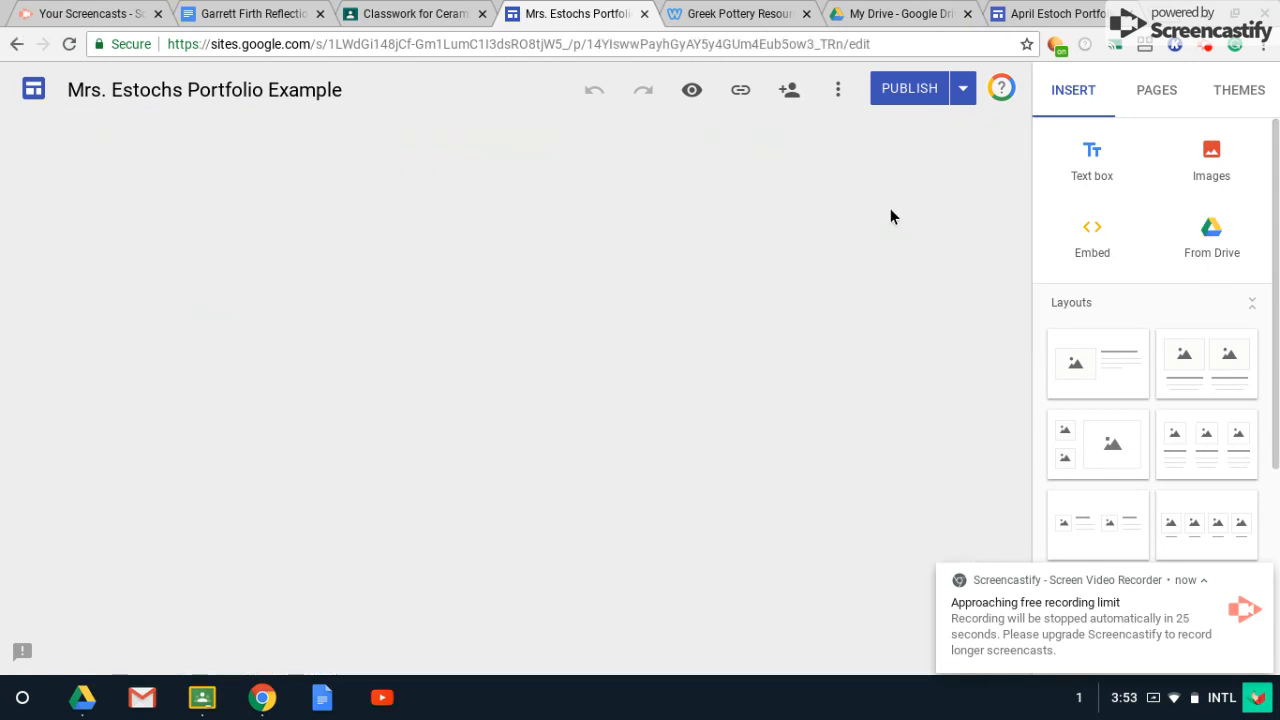